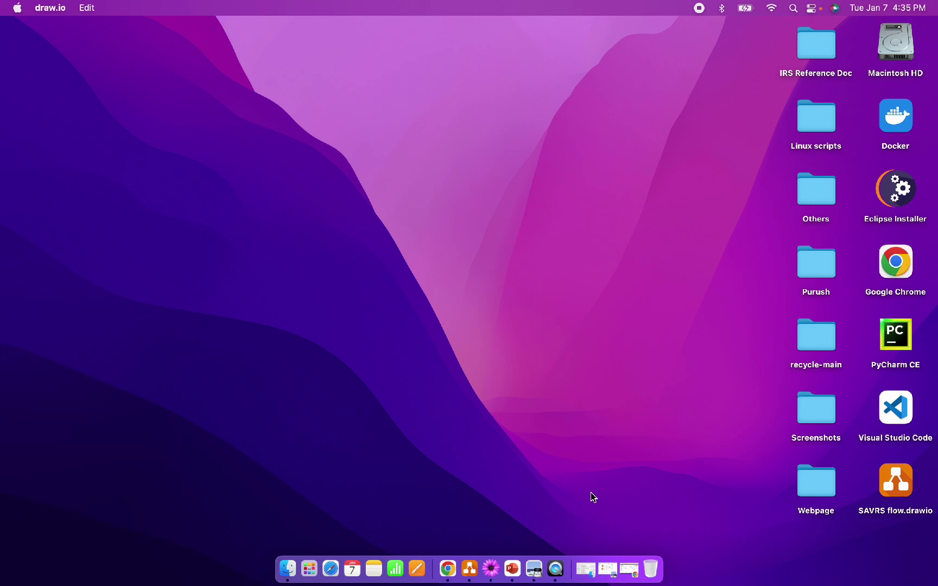
- View the EC2 basics diagram, switch to Chrome and open the launch-instance form from EC2's running instances list
{"action": "left_click", "coordinate": [609, 569]}
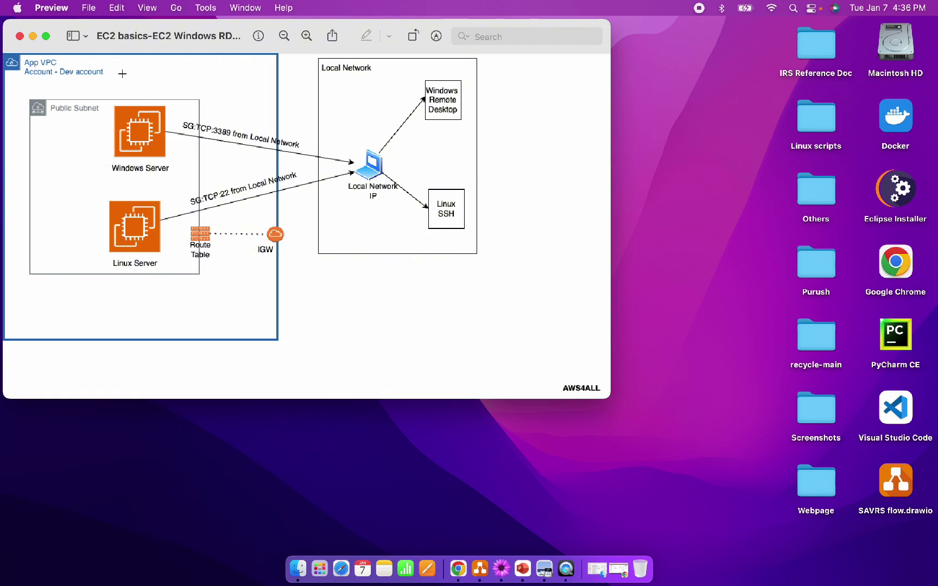
{"action": "left_click", "coordinate": [460, 574]}
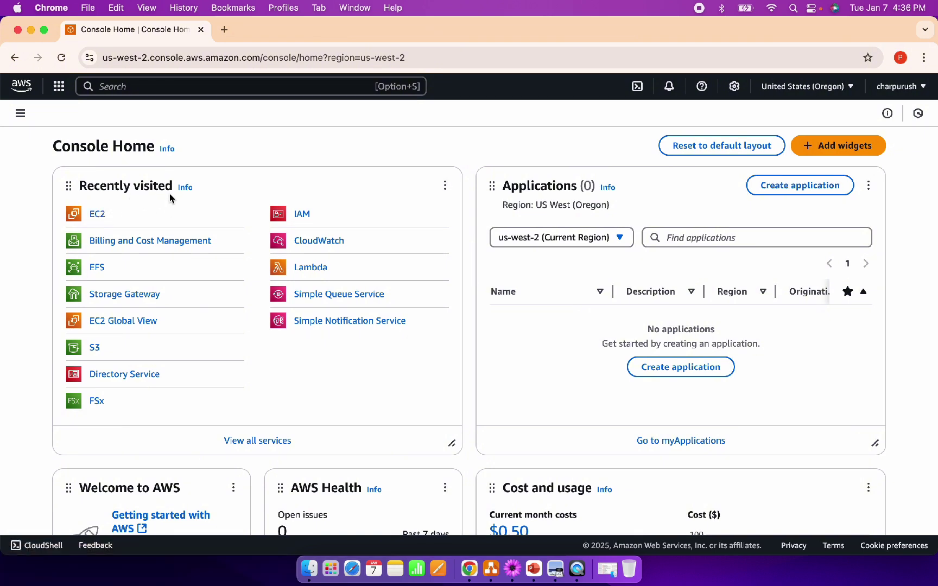
{"action": "left_click", "coordinate": [97, 214]}
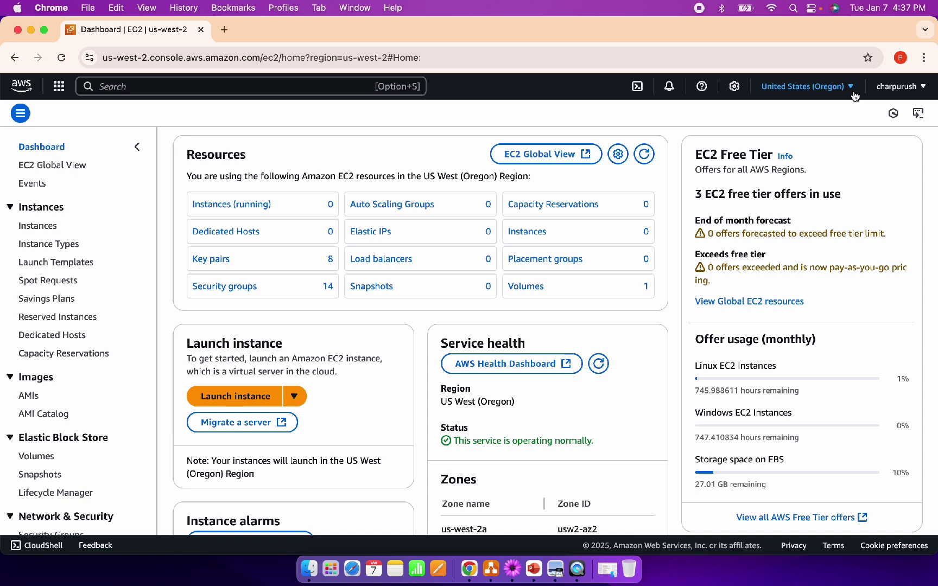
{"action": "left_click", "coordinate": [243, 206]}
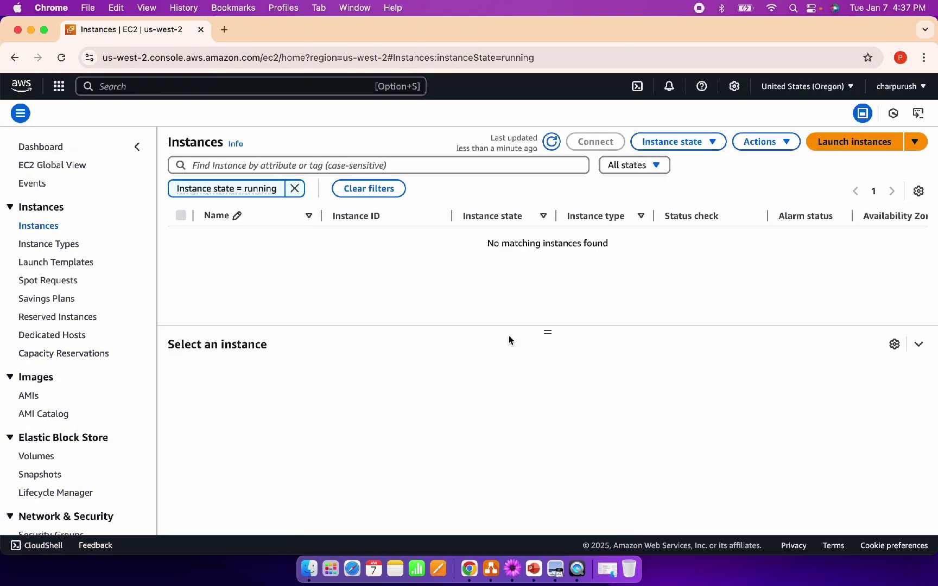
{"action": "left_click", "coordinate": [875, 143]}
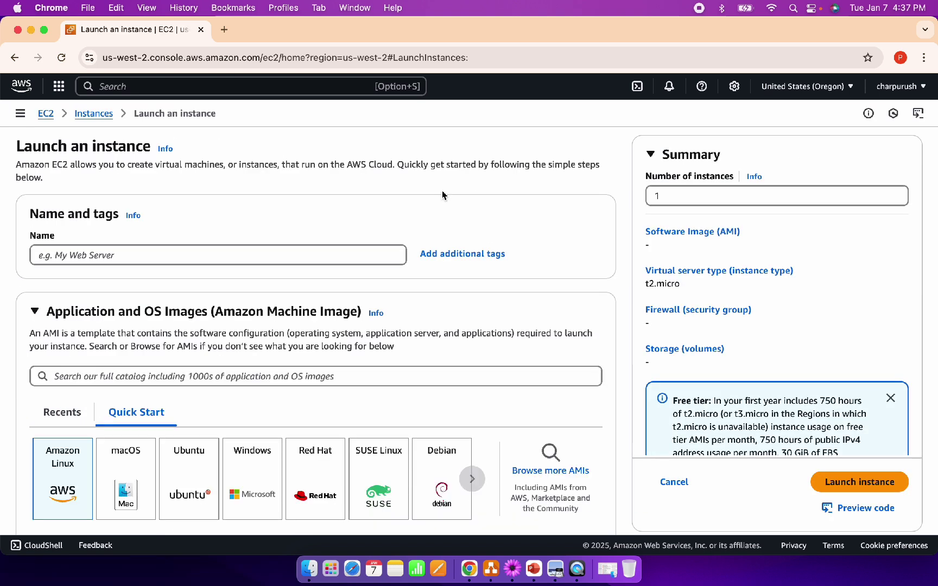
- Name the instance Test-Windows-Server and choose Windows as its quick-start operating system
{"action": "left_click", "coordinate": [173, 254]}
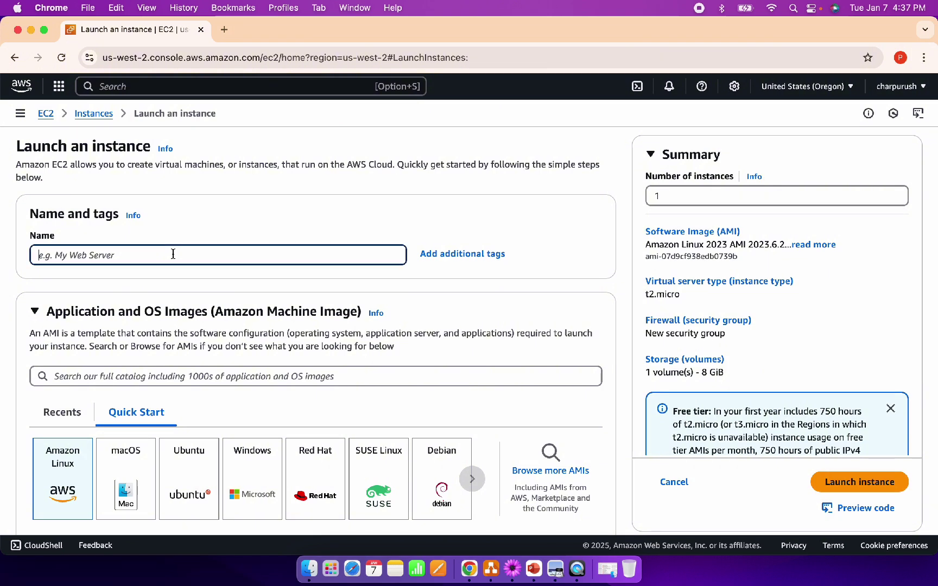
{"action": "type", "text": "Test-Windows Server"}
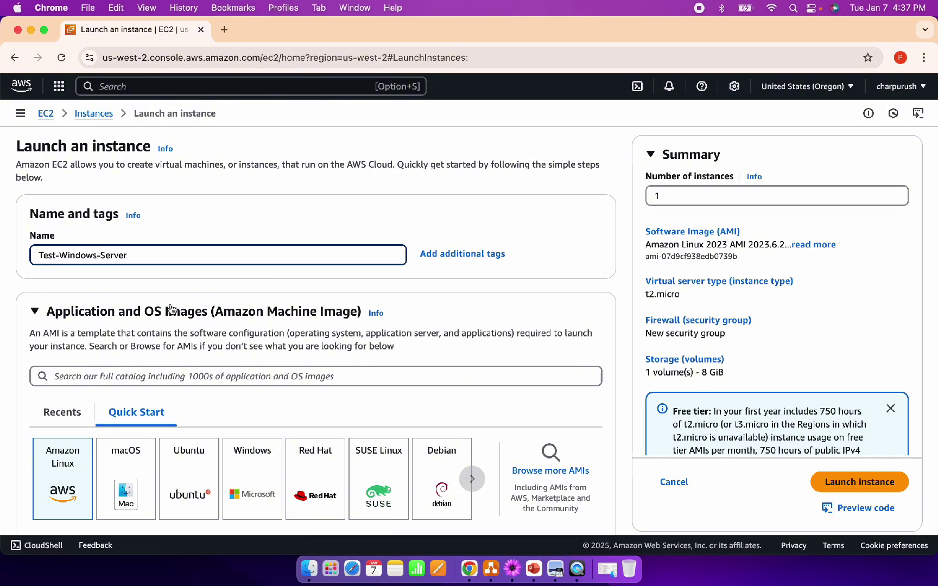
{"action": "scroll", "coordinate": [170, 303], "scroll_direction": "down", "scroll_amount": 3}
{"action": "scroll", "coordinate": [237, 276], "scroll_direction": "down", "scroll_amount": 3}
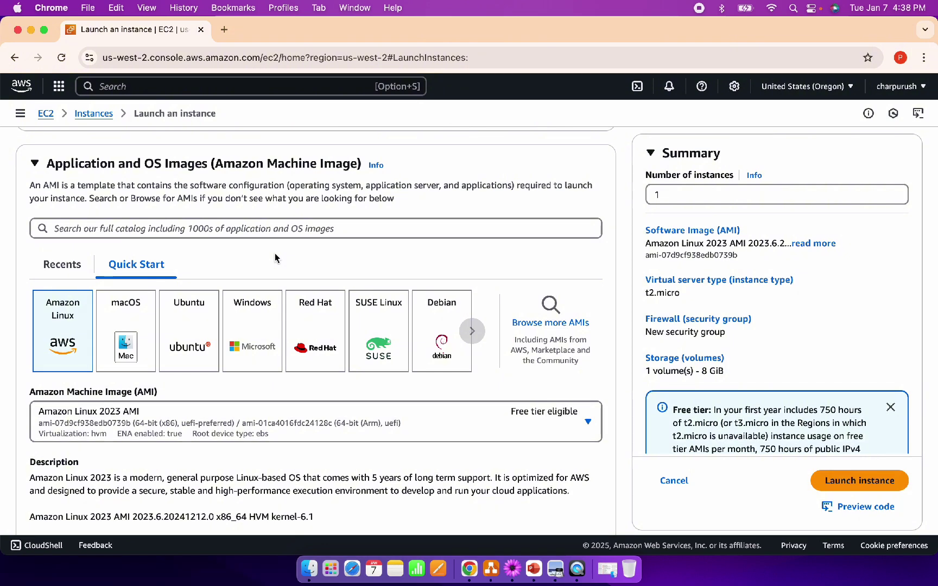
{"action": "left_click", "coordinate": [256, 334]}
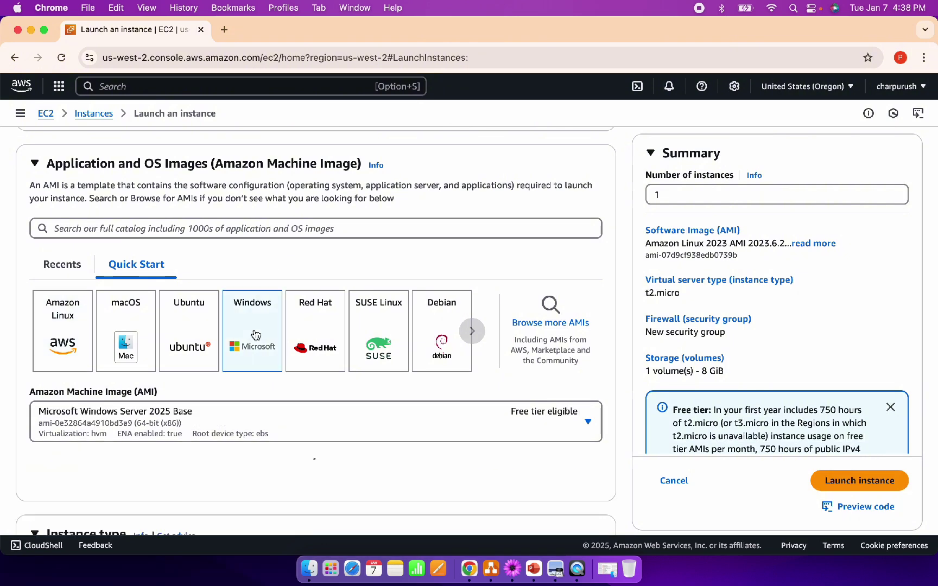
- Browse the available Windows machine images and select Microsoft Windows Server 2022 Base as the AMI
{"action": "scroll", "coordinate": [347, 263], "scroll_direction": "down", "scroll_amount": 3}
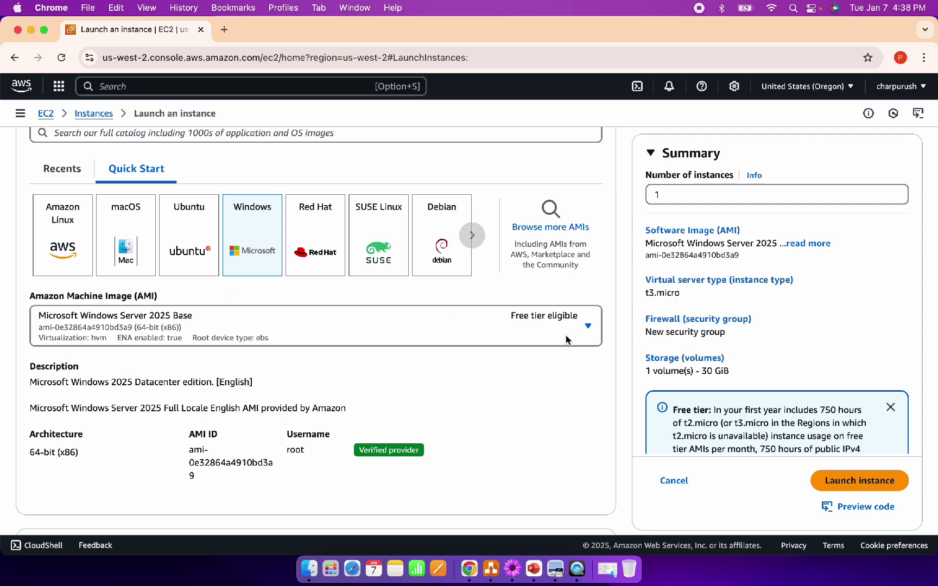
{"action": "left_click", "coordinate": [589, 328]}
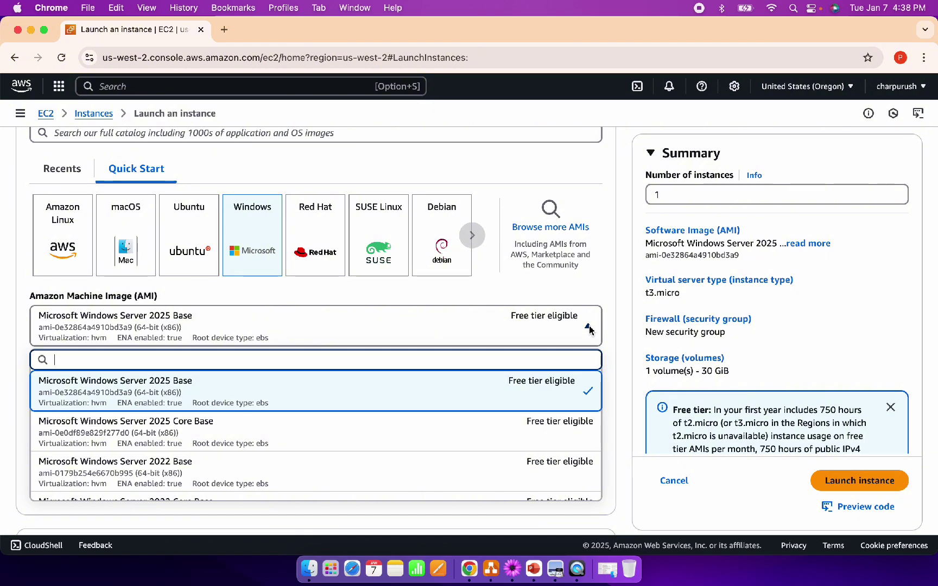
{"action": "scroll", "coordinate": [504, 295], "scroll_direction": "down", "scroll_amount": 2}
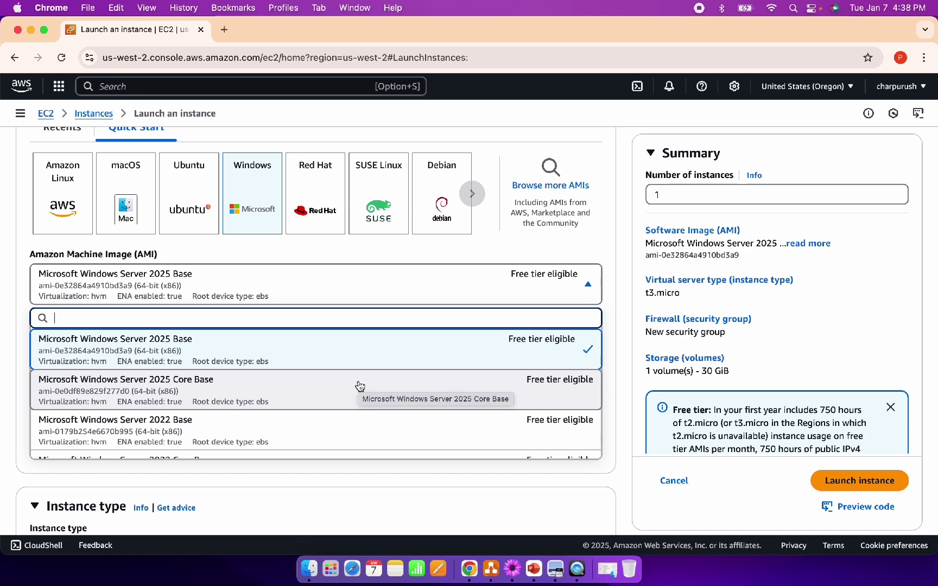
{"action": "scroll", "coordinate": [360, 386], "scroll_direction": "down", "scroll_amount": 3}
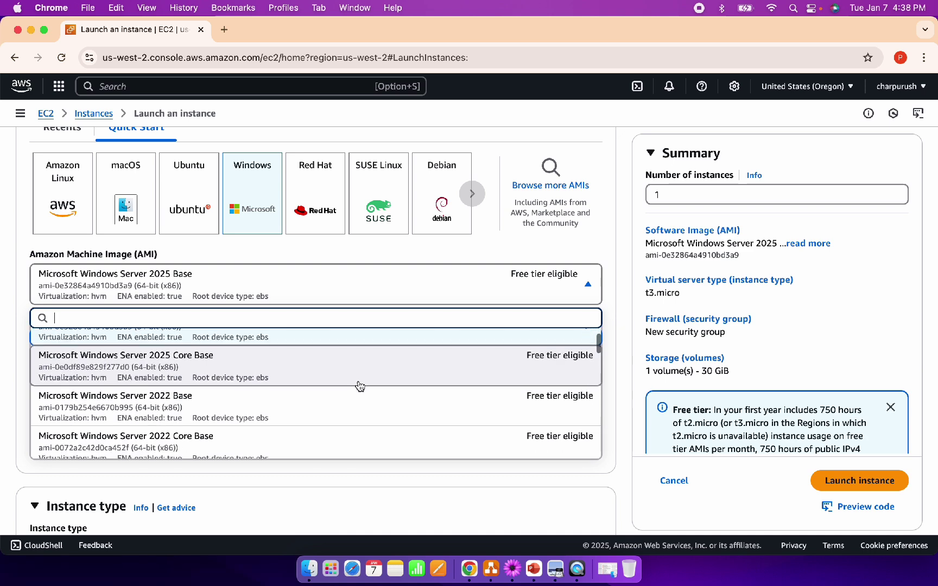
{"action": "scroll", "coordinate": [360, 386], "scroll_direction": "down", "scroll_amount": 2}
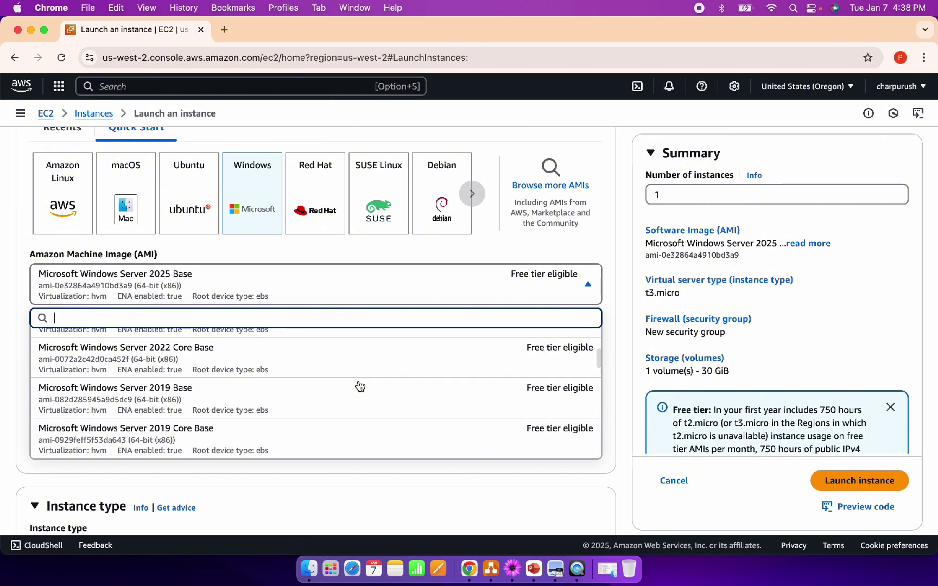
{"action": "scroll", "coordinate": [360, 387], "scroll_direction": "down", "scroll_amount": 1}
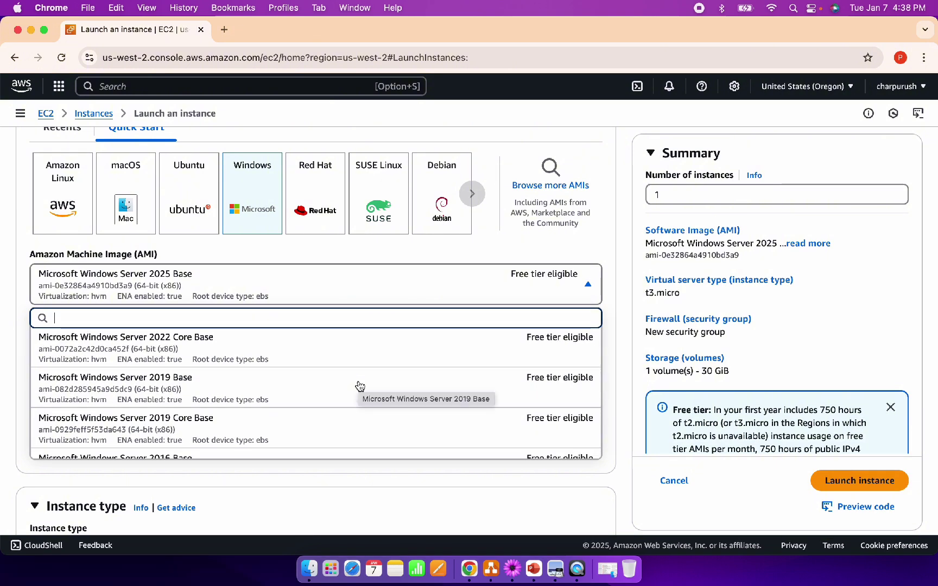
{"action": "scroll", "coordinate": [360, 386], "scroll_direction": "down", "scroll_amount": 3}
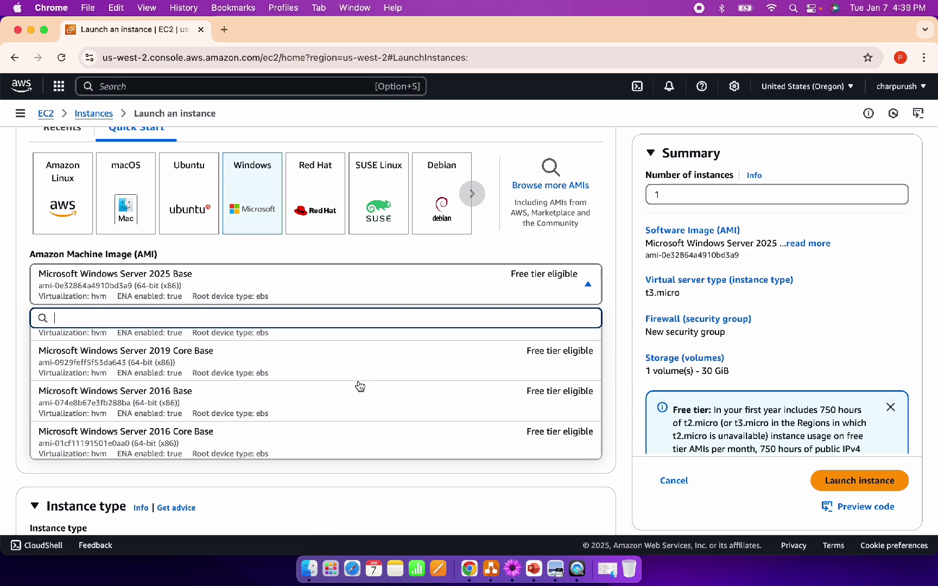
{"action": "scroll", "coordinate": [360, 386], "scroll_direction": "up", "scroll_amount": 5}
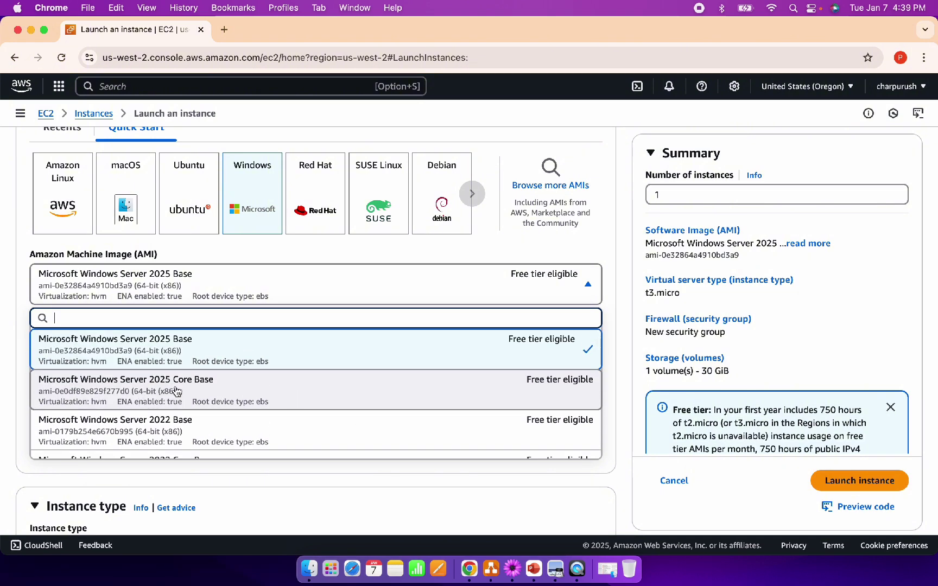
{"action": "scroll", "coordinate": [245, 375], "scroll_direction": "down", "scroll_amount": 2}
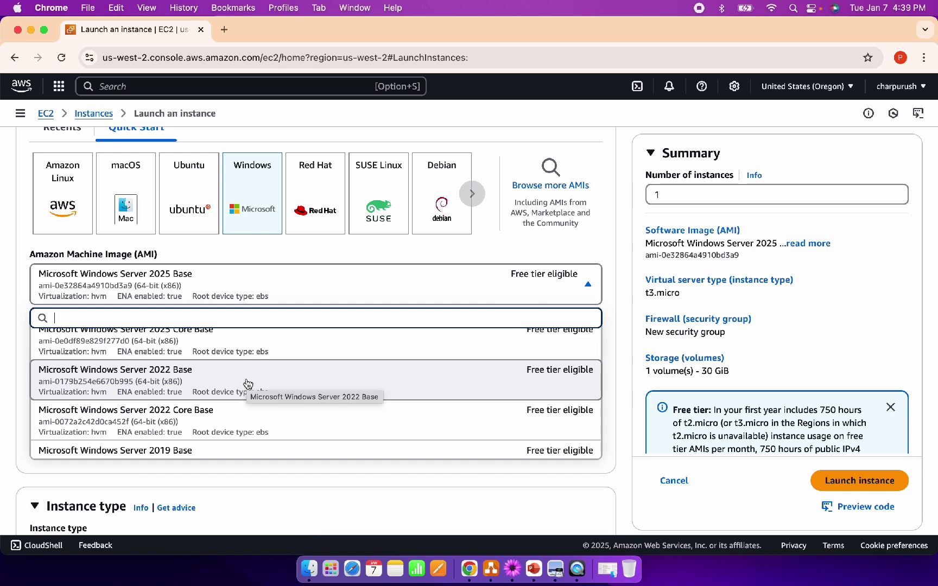
{"action": "left_click", "coordinate": [248, 383]}
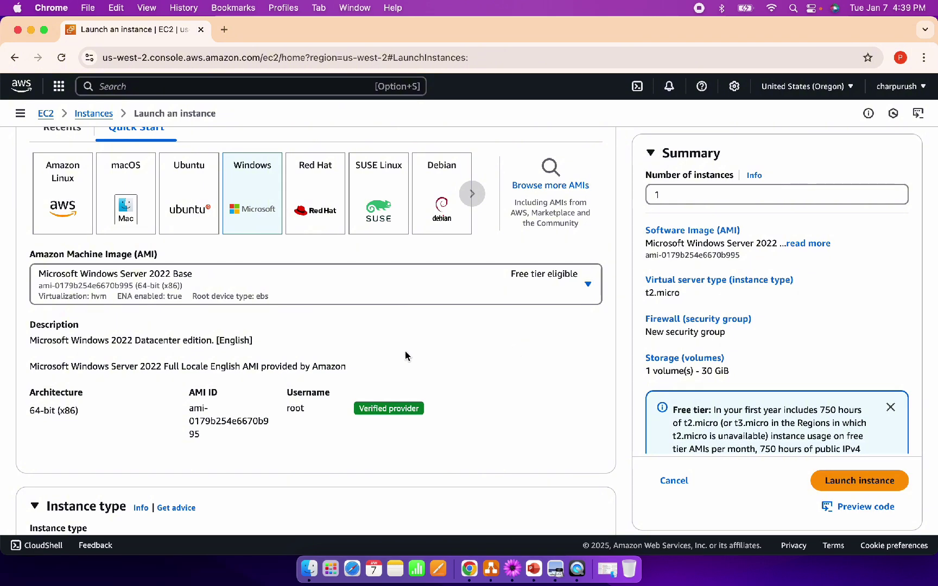
- Search the instance types for the c5 family and for the m5 family
{"action": "scroll", "coordinate": [403, 353], "scroll_direction": "down", "scroll_amount": 3}
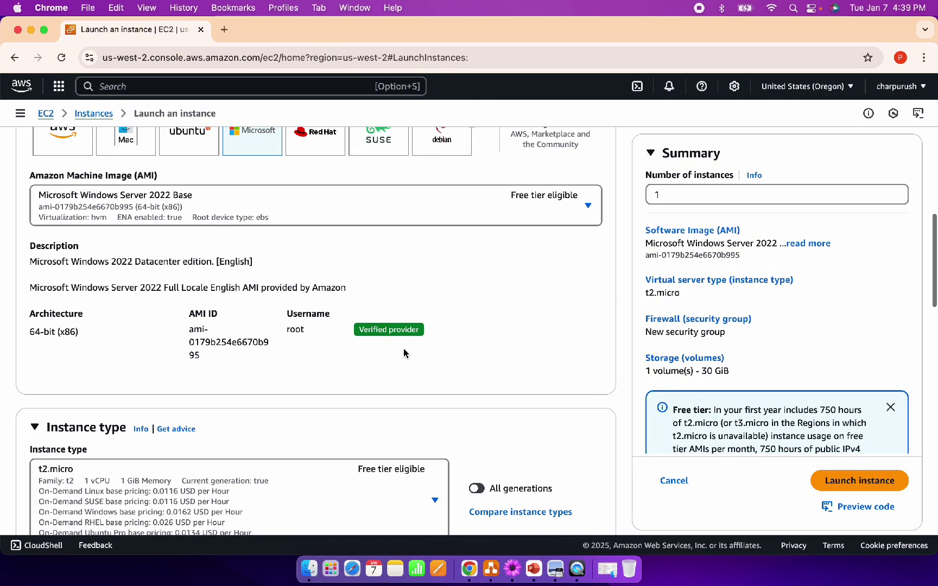
{"action": "scroll", "coordinate": [78, 274], "scroll_direction": "down", "scroll_amount": 5}
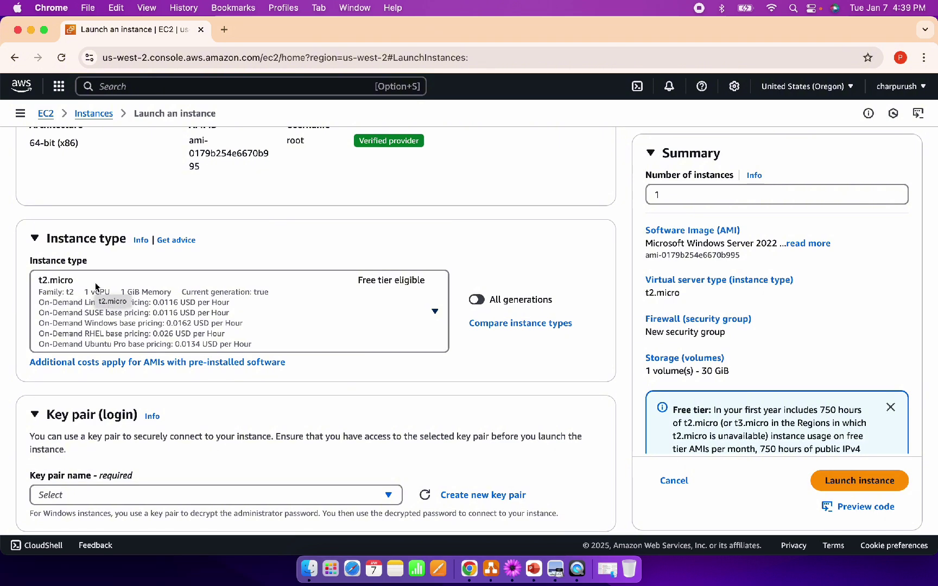
{"action": "left_click", "coordinate": [435, 311]}
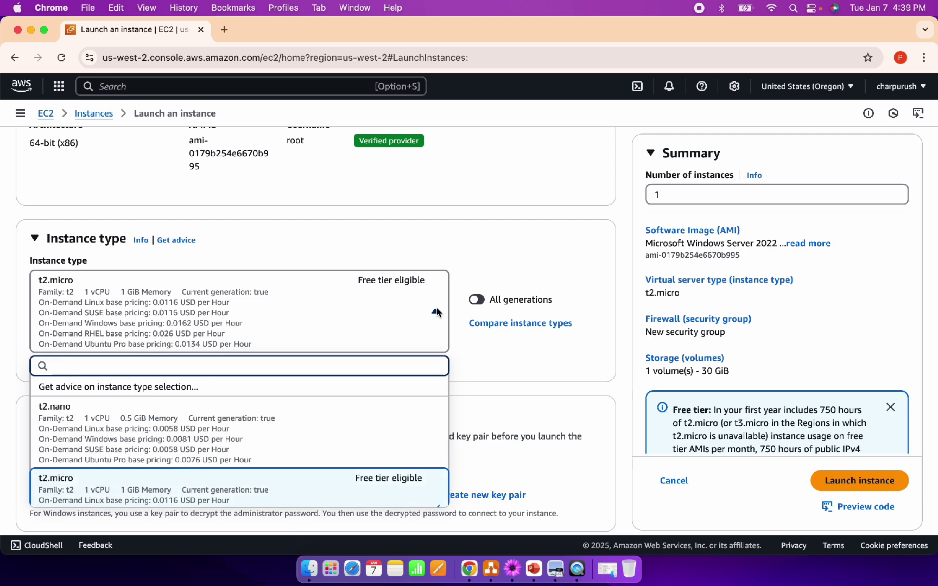
{"action": "scroll", "coordinate": [437, 312], "scroll_direction": "down", "scroll_amount": 3}
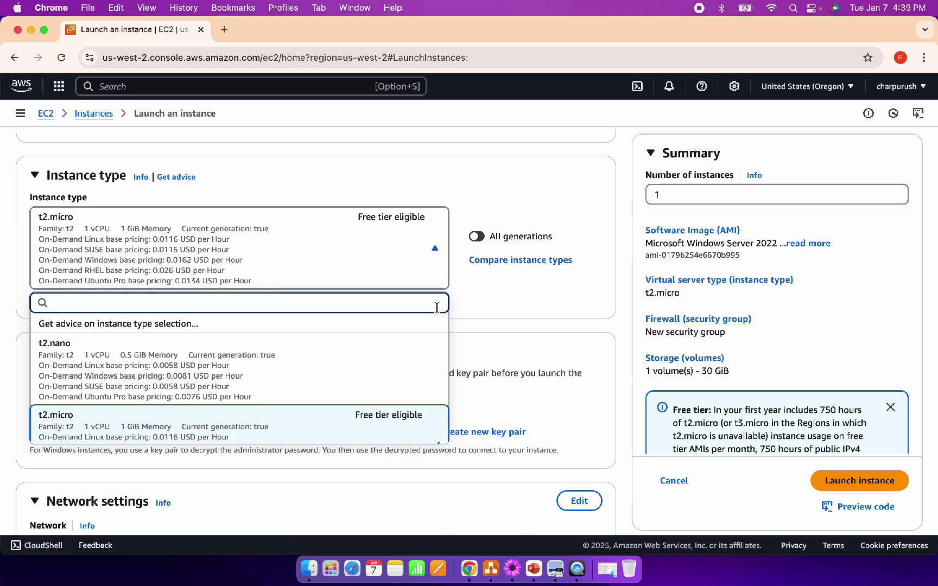
{"action": "type", "text": "c"}
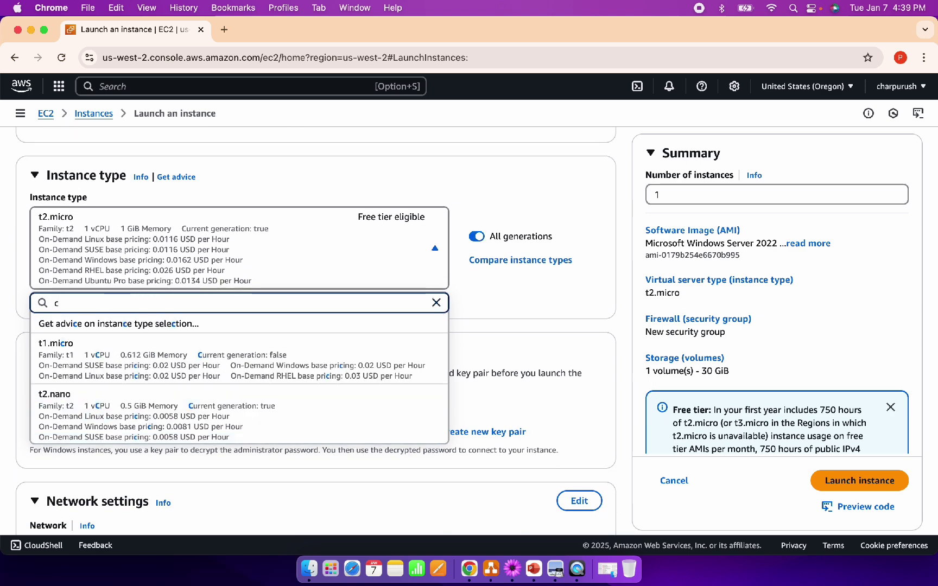
{"action": "type", "text": "c"}
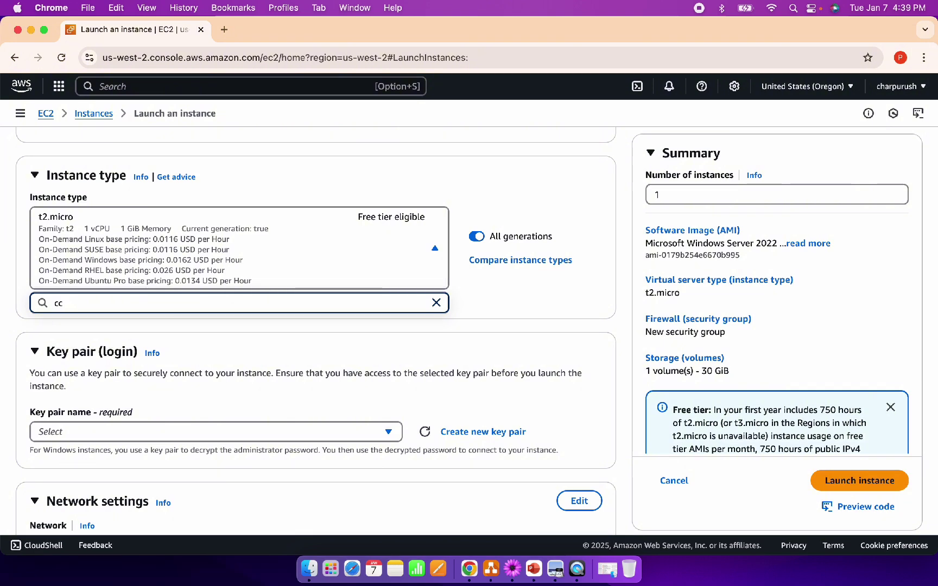
{"action": "key", "text": "BackSpace"}
{"action": "type", "text": "5"}
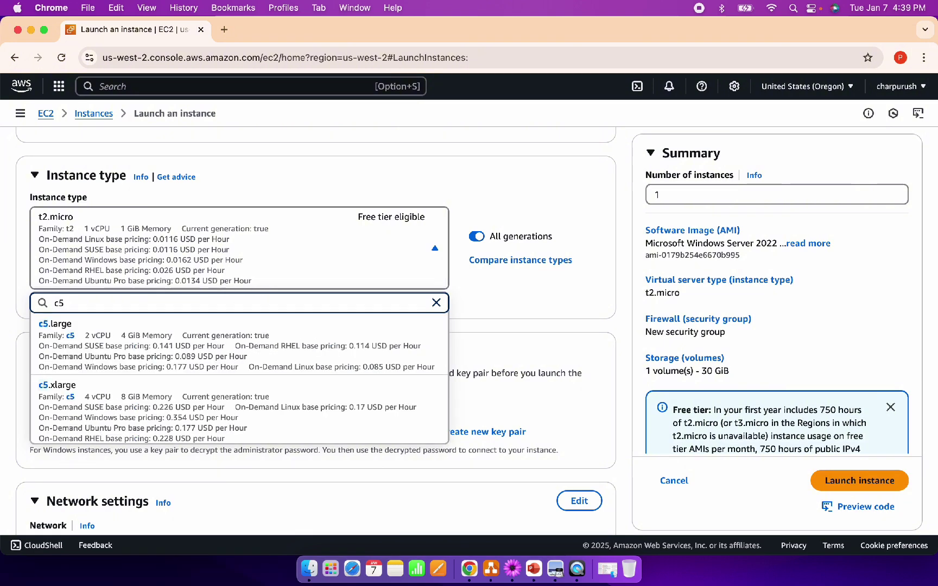
{"action": "key", "text": "BackSpace"}
{"action": "key", "text": "BackSpace"}
{"action": "type", "text": "m5"}
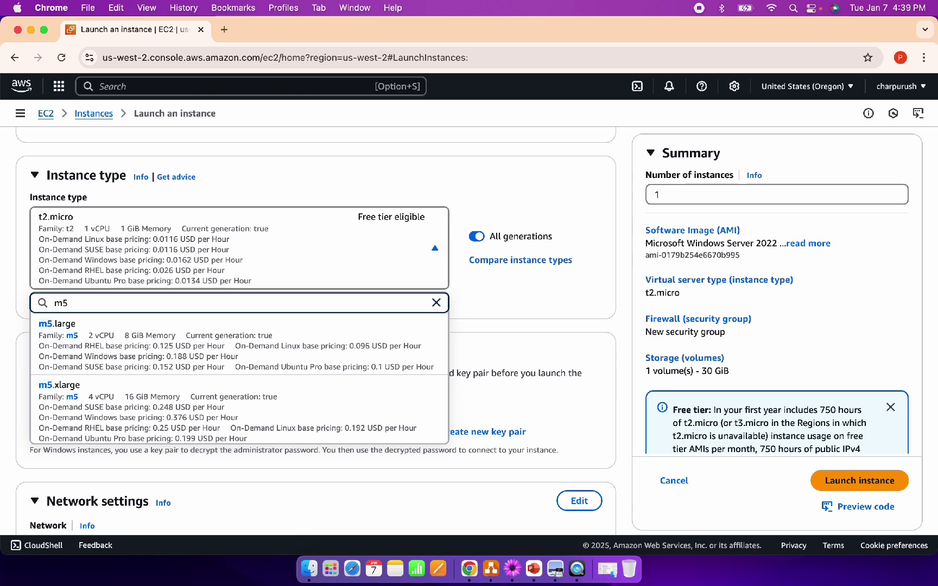
- Filter the instance types by "t2." and select the free-tier-eligible t2.micro
{"action": "key", "text": "BackSpace"}
{"action": "key", "text": "BackSpace"}
{"action": "type", "text": "t2"}
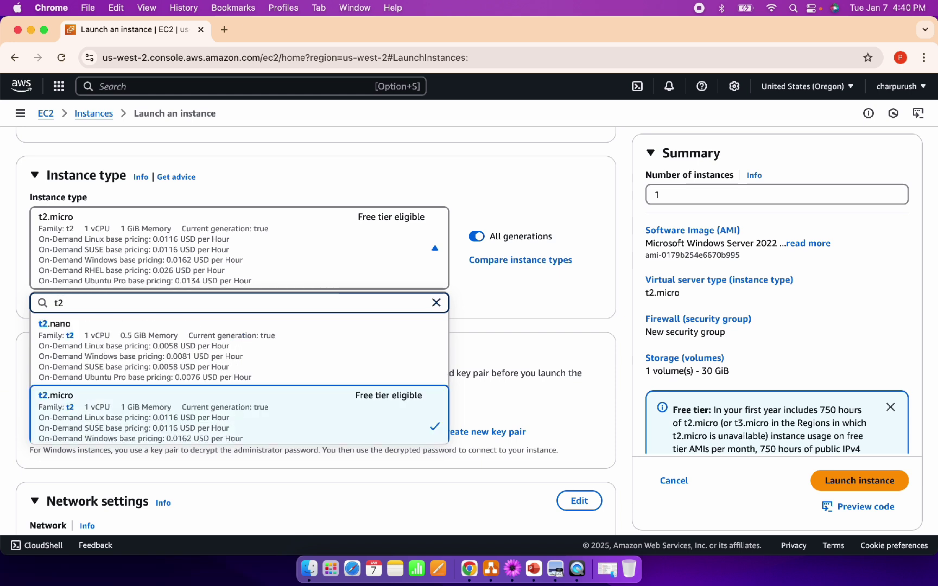
{"action": "type", "text": "."}
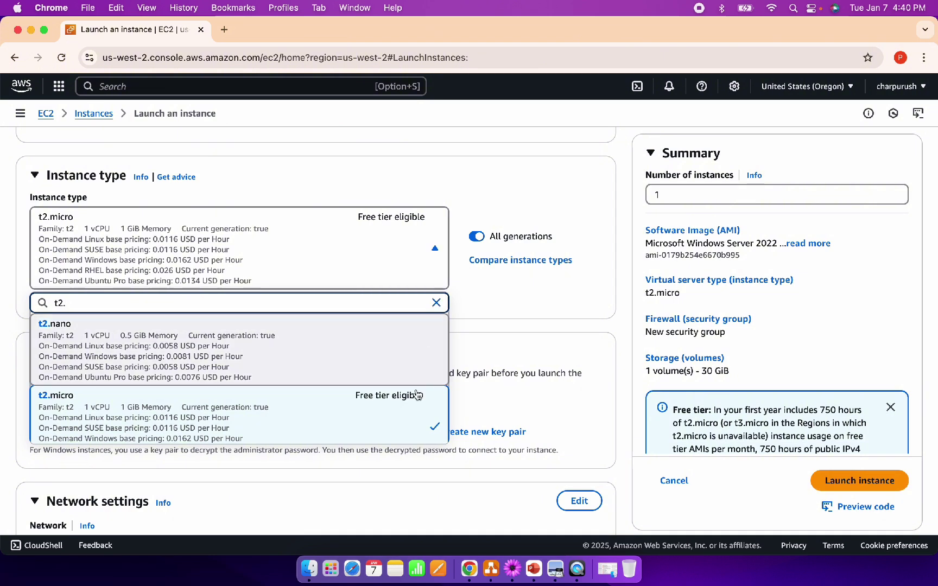
{"action": "left_click", "coordinate": [338, 412]}
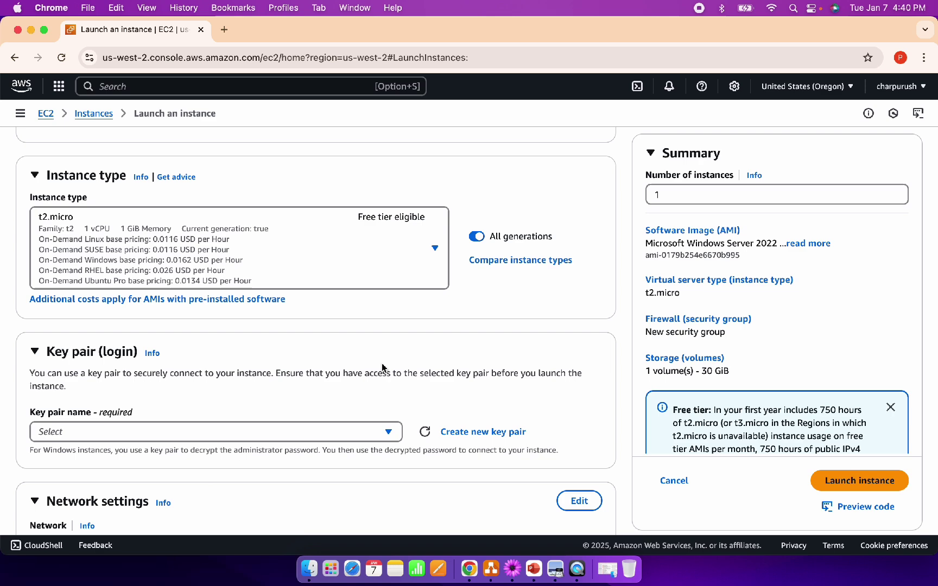
- Check the existing key pairs offered for the instance login and close the list without choosing one
{"action": "scroll", "coordinate": [468, 323], "scroll_direction": "down", "scroll_amount": 2}
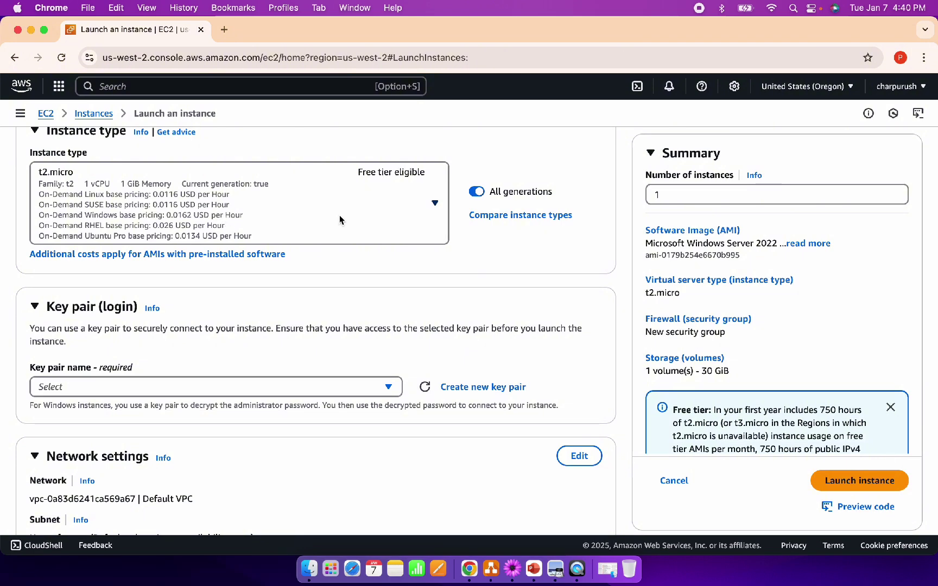
{"action": "scroll", "coordinate": [440, 263], "scroll_direction": "down", "scroll_amount": 2}
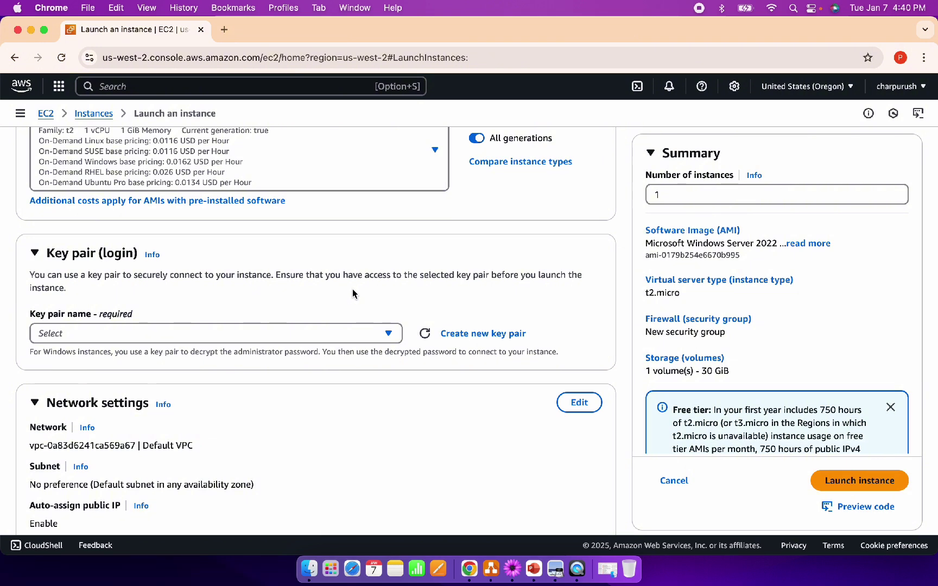
{"action": "left_click", "coordinate": [388, 334]}
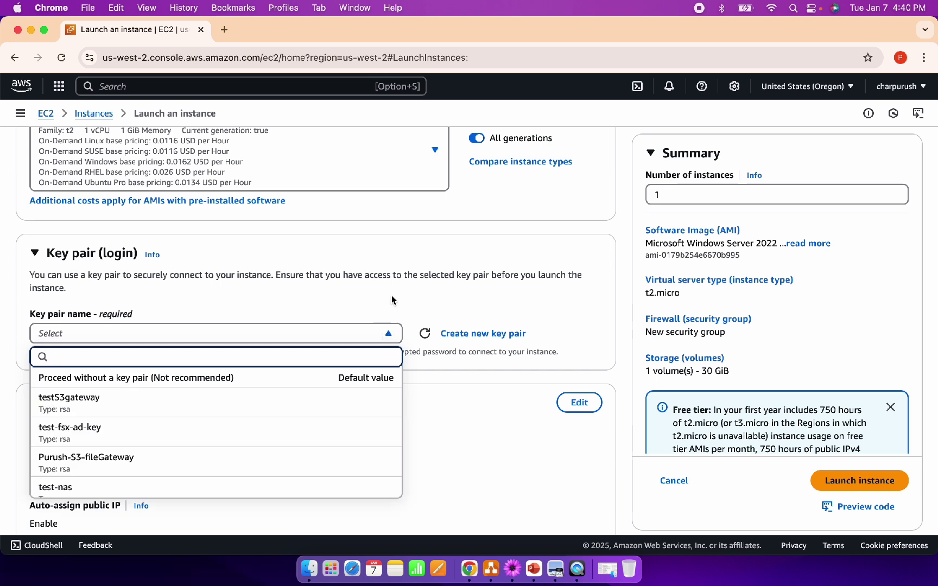
{"action": "scroll", "coordinate": [391, 299], "scroll_direction": "down", "scroll_amount": 2}
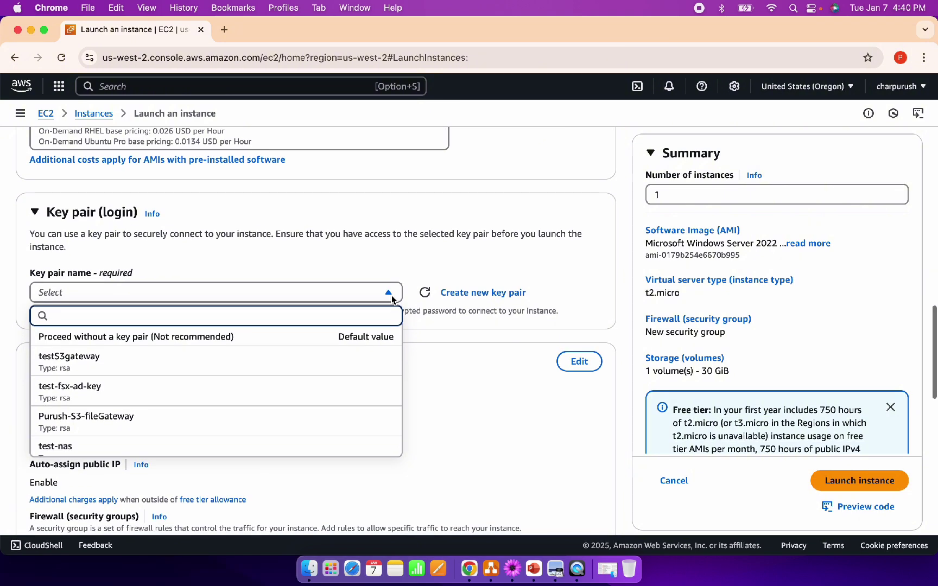
{"action": "left_click", "coordinate": [414, 278]}
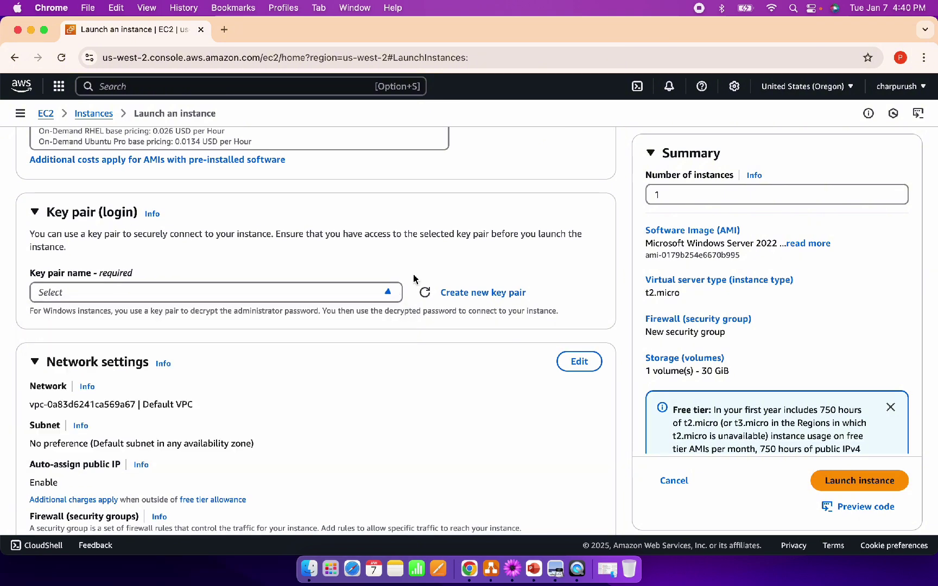
- Create a new RSA key pair named Windows-Linux-test-key in .pem format for the instance login
{"action": "left_click", "coordinate": [485, 296]}
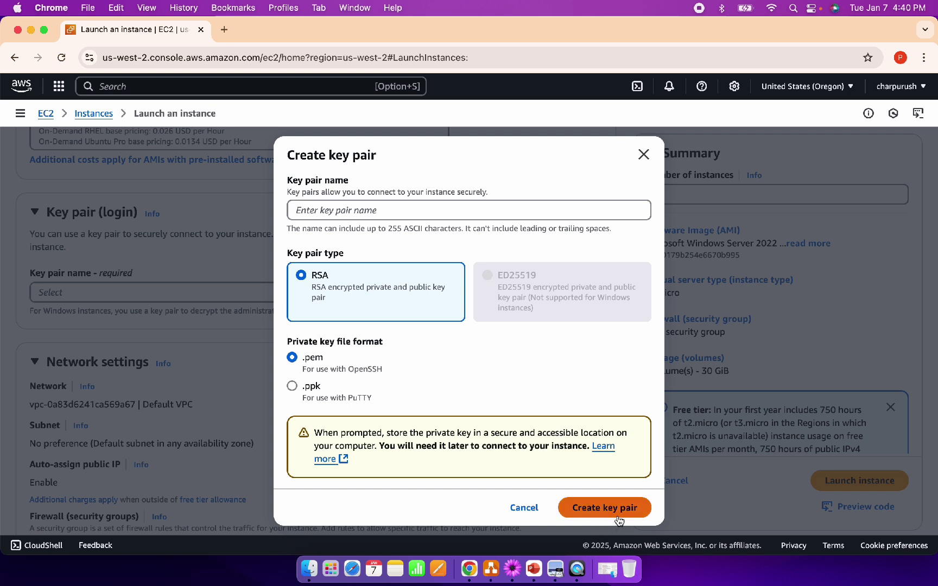
{"action": "left_click", "coordinate": [389, 216]}
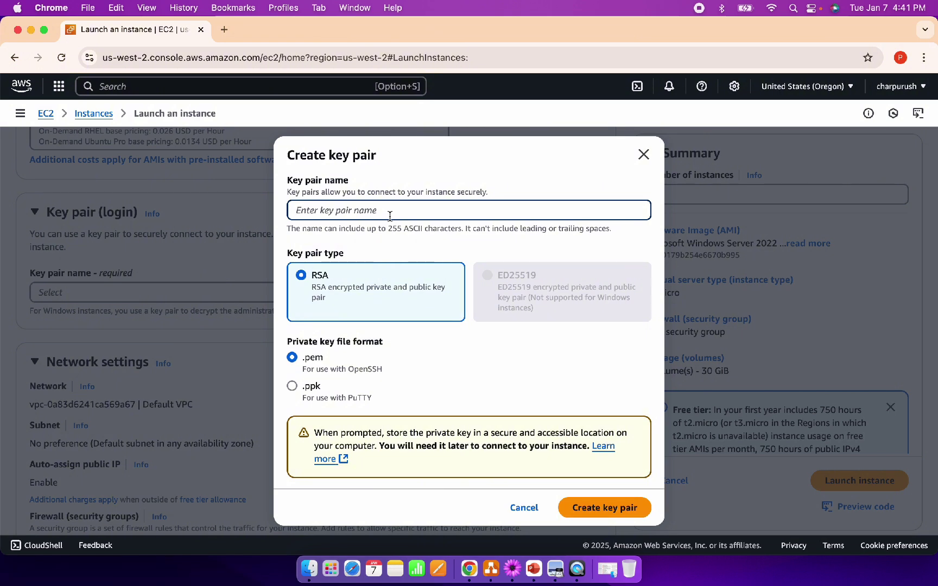
{"action": "type", "text": "Windows-Linux"}
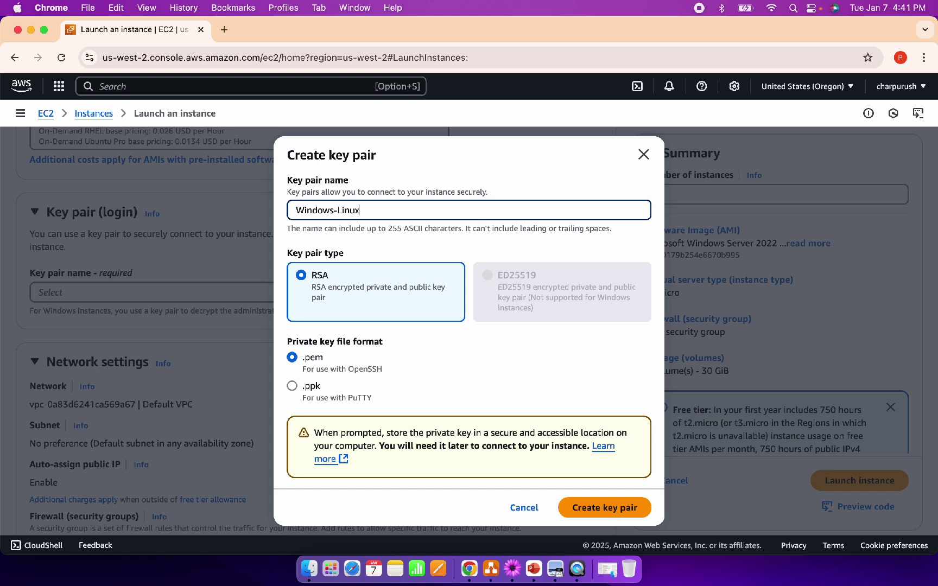
{"action": "type", "text": "-test-key"}
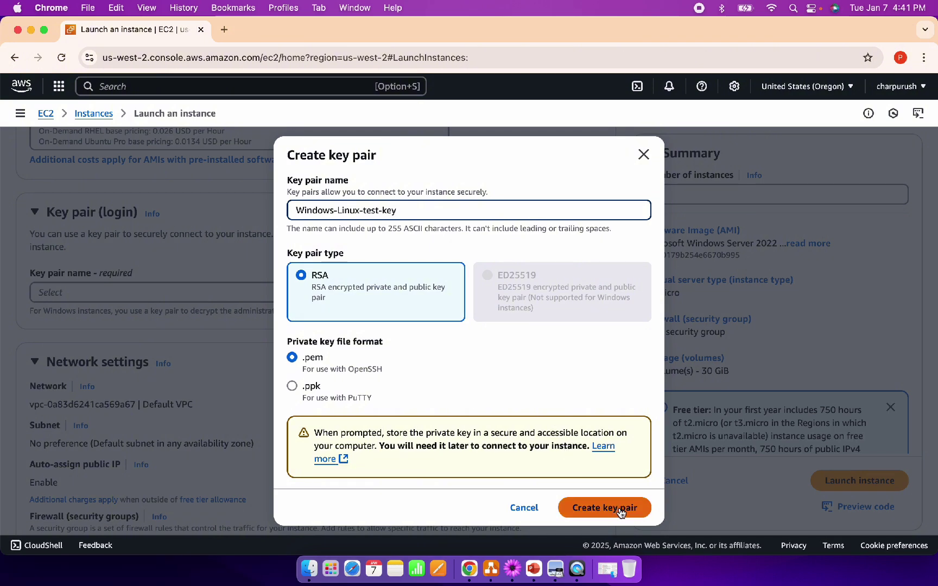
{"action": "left_click", "coordinate": [621, 509]}
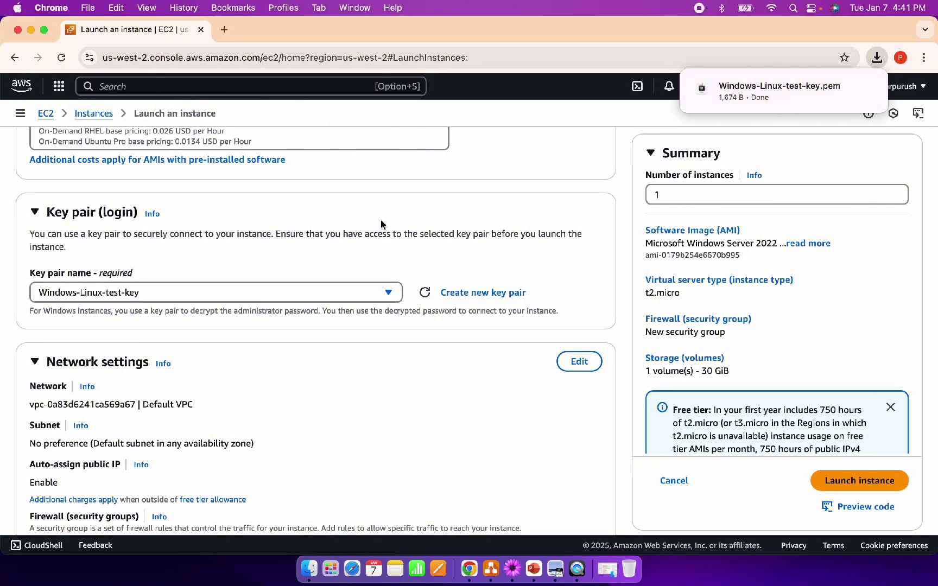
- Open the network settings for editing and choose the Default VPC (172.31.0.0/16)
{"action": "scroll", "coordinate": [305, 221], "scroll_direction": "down", "scroll_amount": 5}
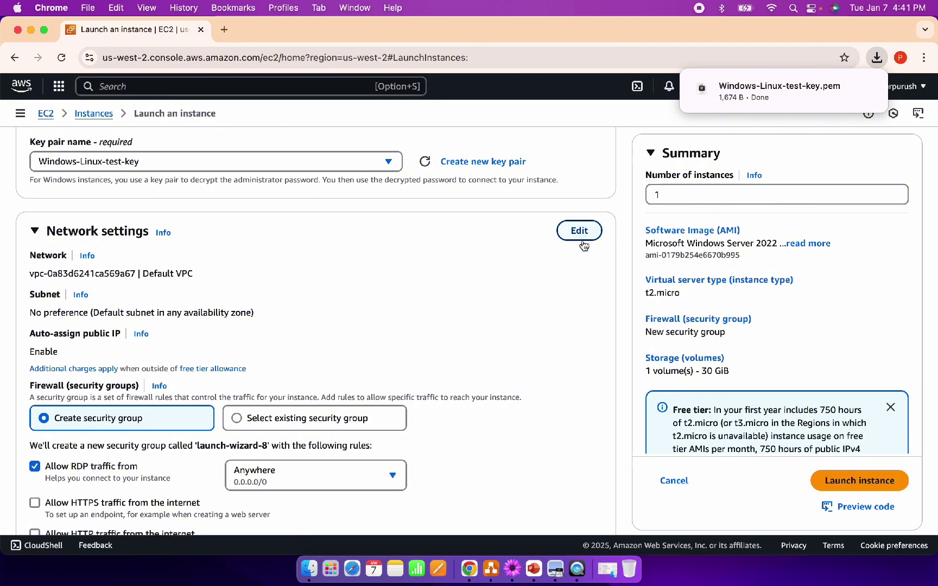
{"action": "scroll", "coordinate": [396, 270], "scroll_direction": "down", "scroll_amount": 2}
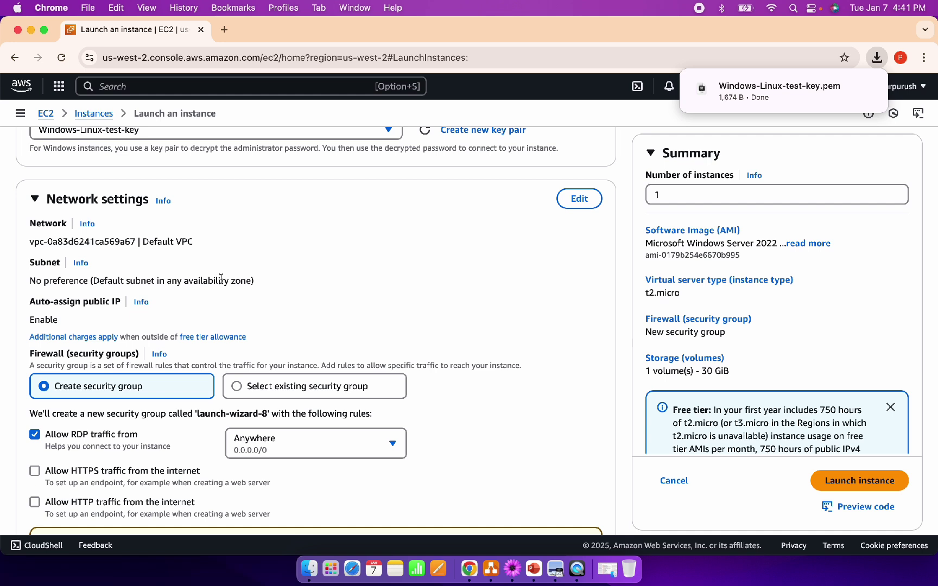
{"action": "left_click", "coordinate": [580, 200]}
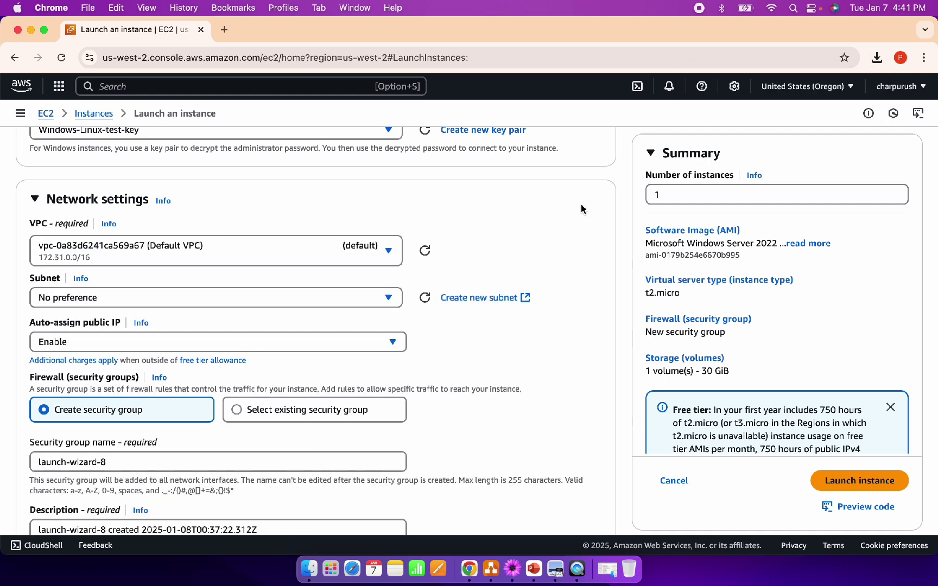
{"action": "left_click", "coordinate": [384, 248]}
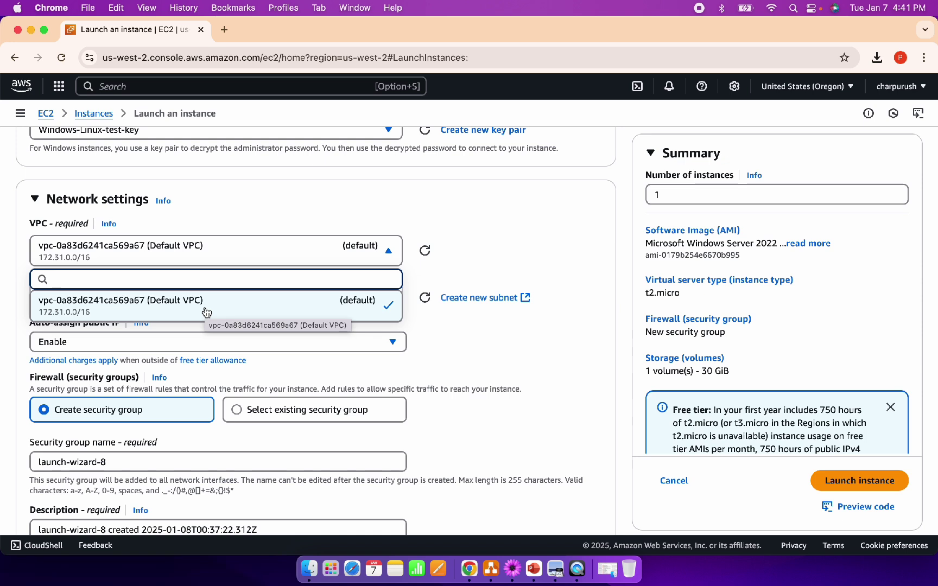
{"action": "left_click", "coordinate": [206, 311]}
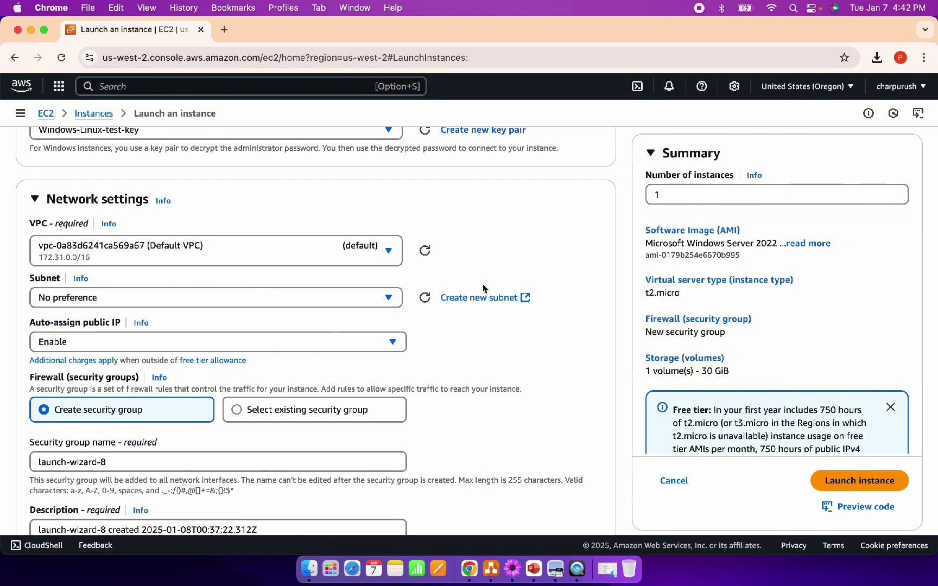
- Select the subnet in availability zone us-west-2a and set auto-assign public IP to Enable
{"action": "left_click", "coordinate": [387, 300]}
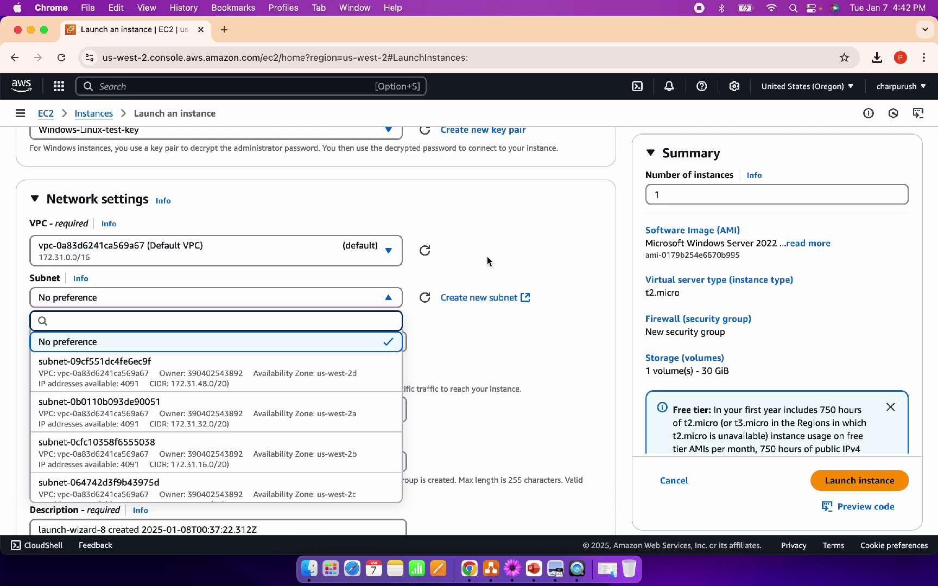
{"action": "scroll", "coordinate": [487, 261], "scroll_direction": "down", "scroll_amount": 3}
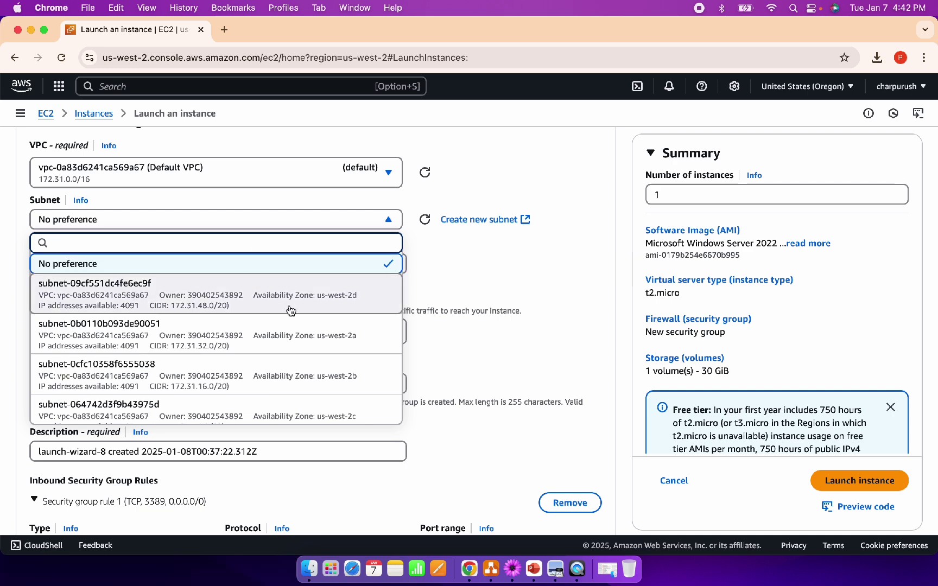
{"action": "scroll", "coordinate": [285, 304], "scroll_direction": "down", "scroll_amount": 1}
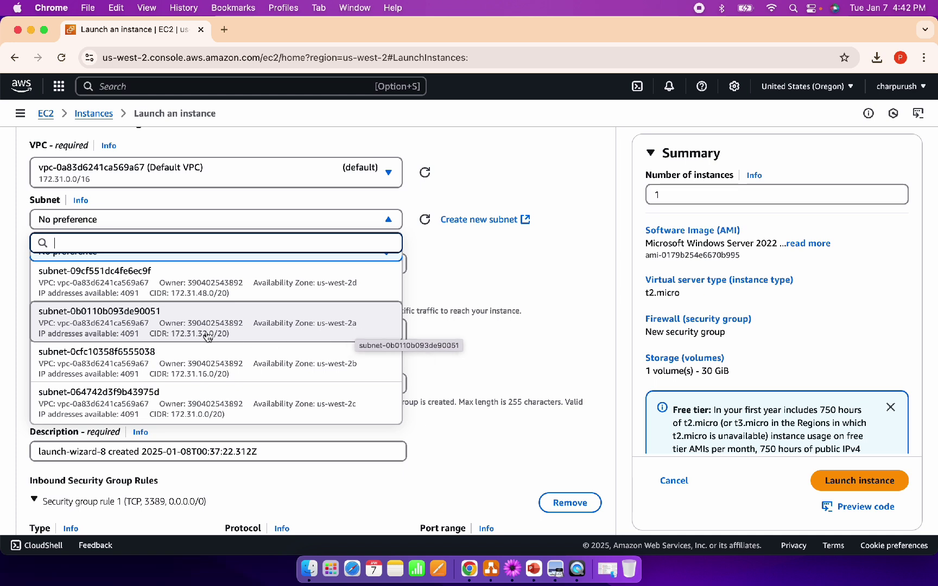
{"action": "left_click", "coordinate": [342, 333]}
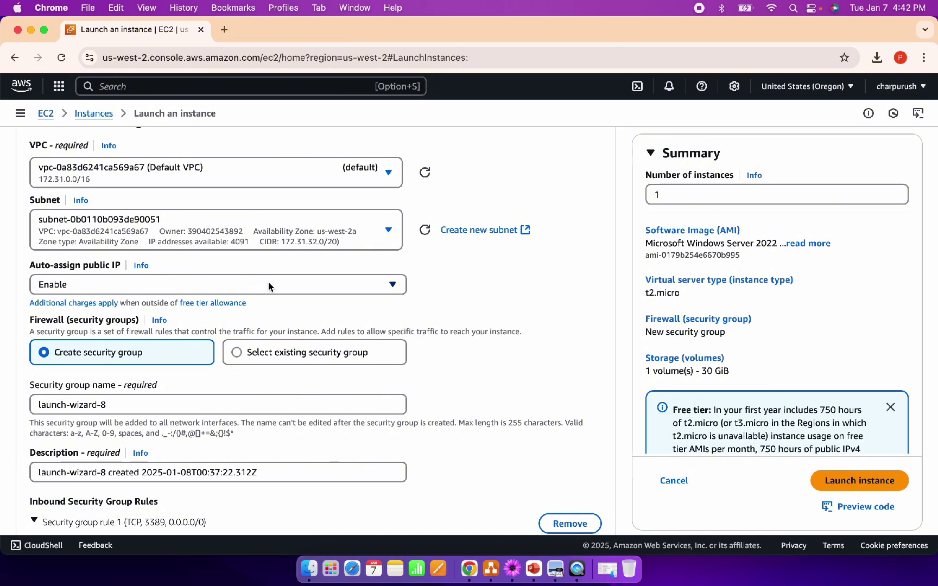
{"action": "left_click", "coordinate": [395, 293]}
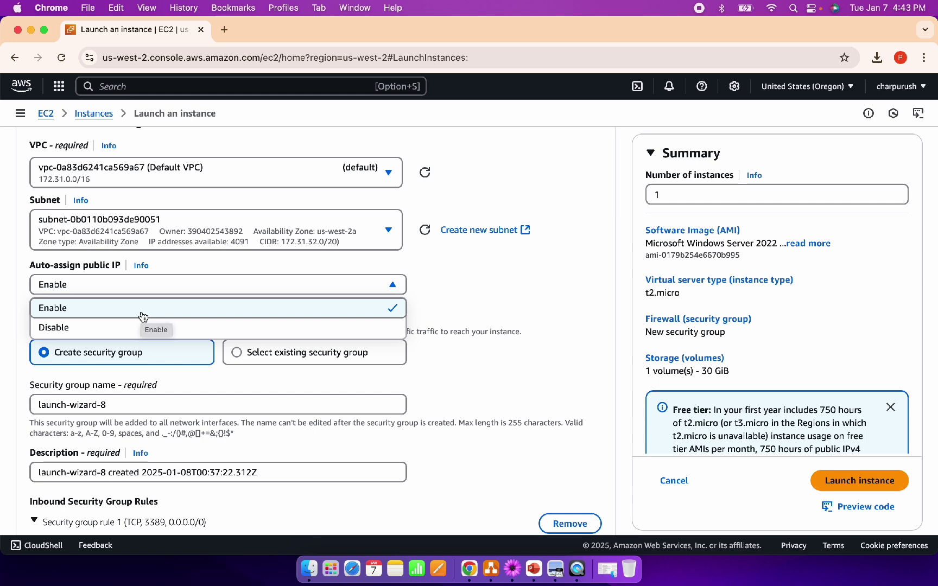
{"action": "left_click", "coordinate": [77, 313]}
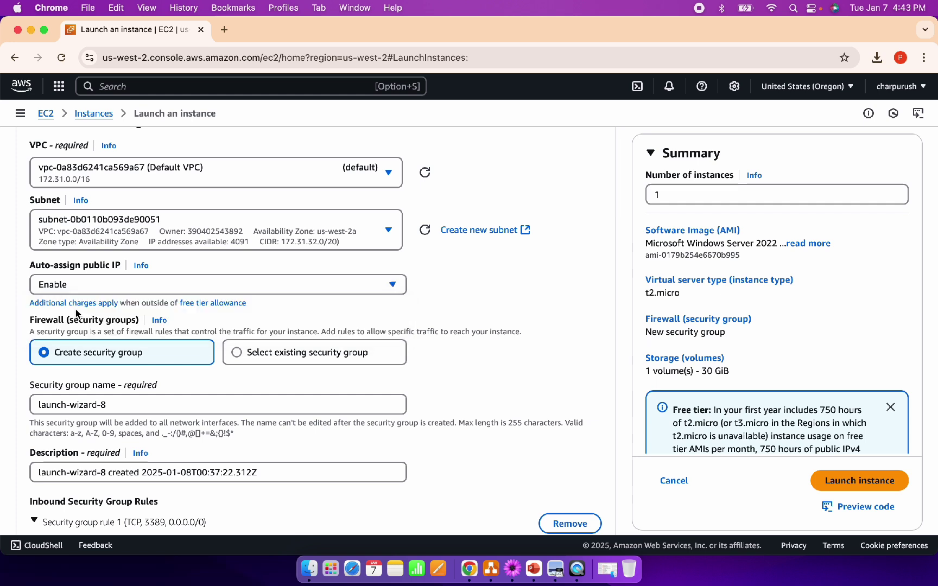
- Switch the firewall to an existing security group, search for "wind" and select EC2-Windows
{"action": "scroll", "coordinate": [411, 270], "scroll_direction": "down", "scroll_amount": 3}
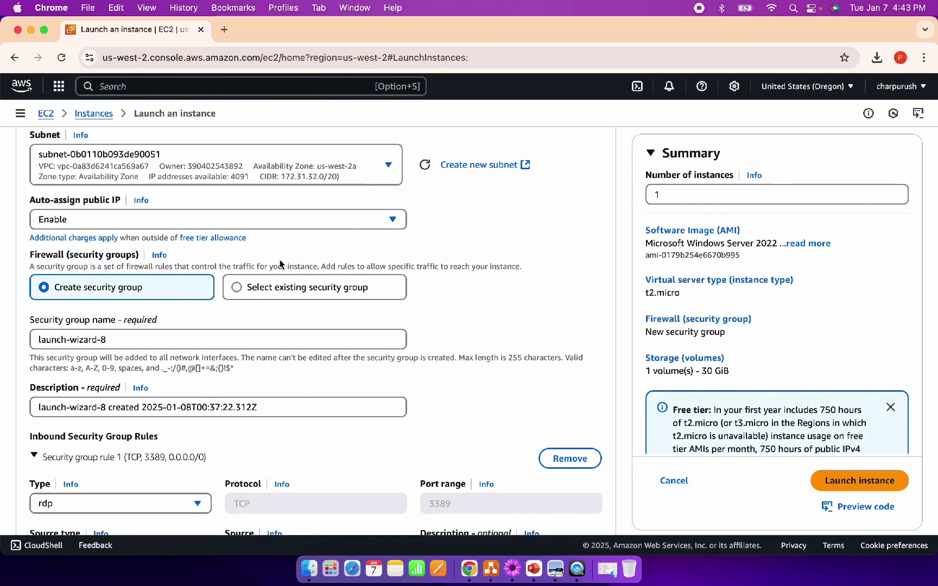
{"action": "left_click", "coordinate": [239, 289]}
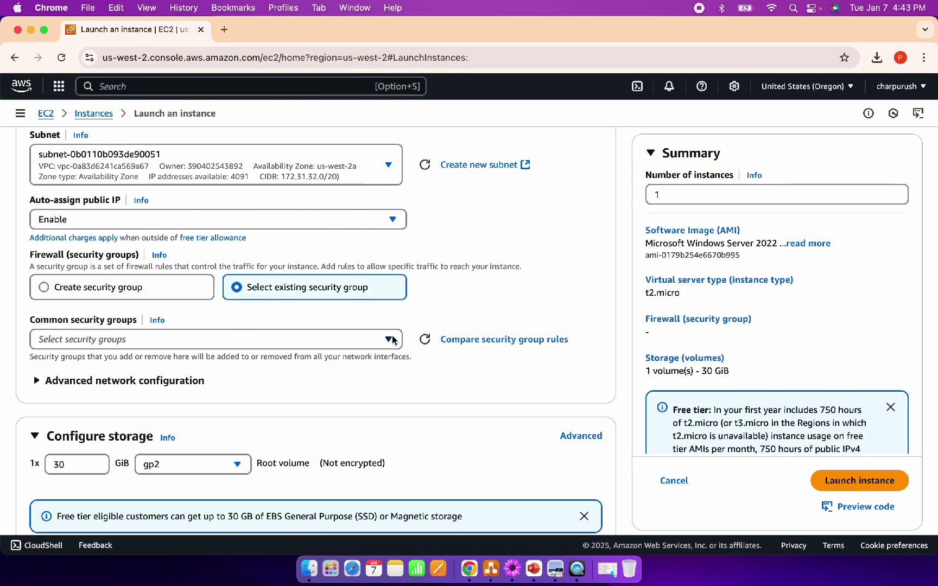
{"action": "left_click", "coordinate": [390, 341]}
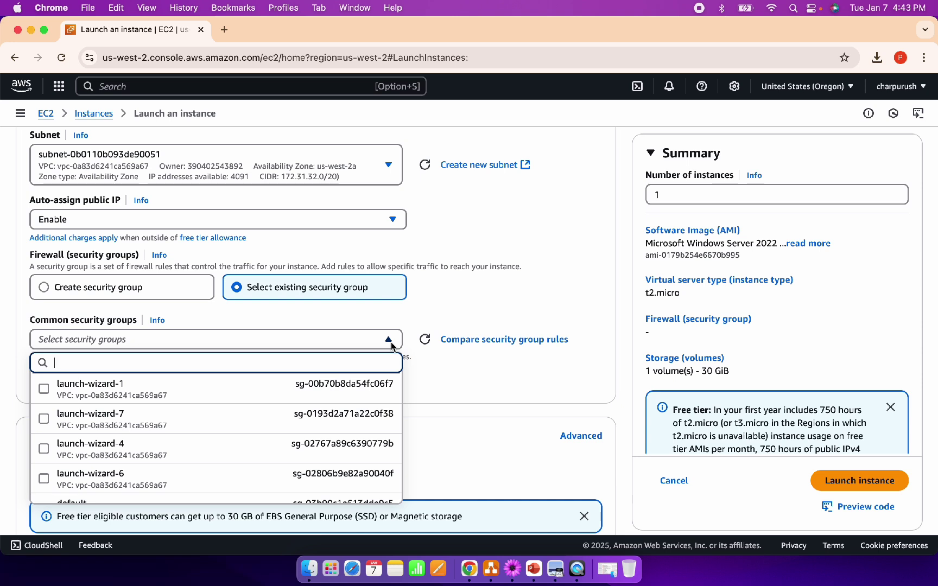
{"action": "type", "text": "wind"}
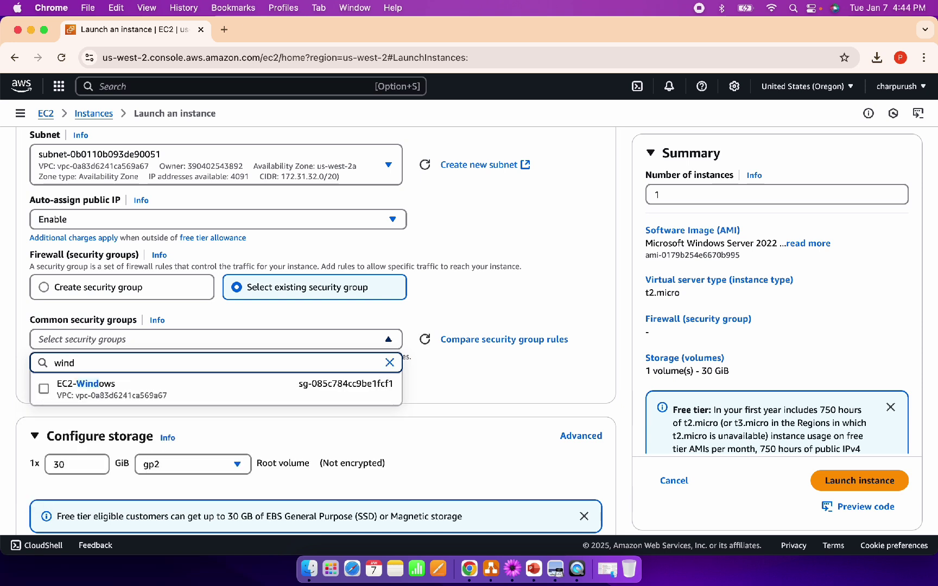
{"action": "left_click", "coordinate": [73, 389]}
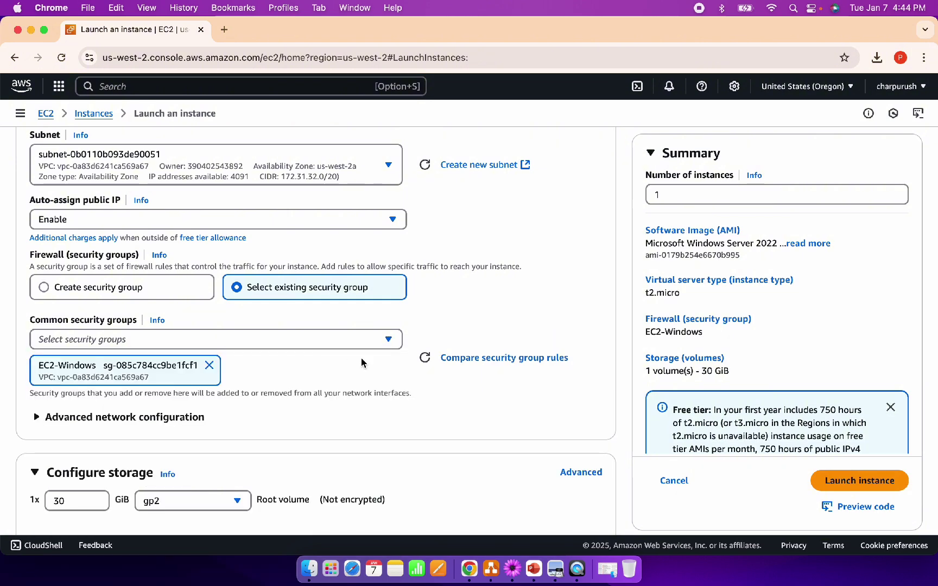
- Expand the advanced network configuration, review the settings of network interface 1, and collapse the section again
{"action": "scroll", "coordinate": [418, 294], "scroll_direction": "down", "scroll_amount": 2}
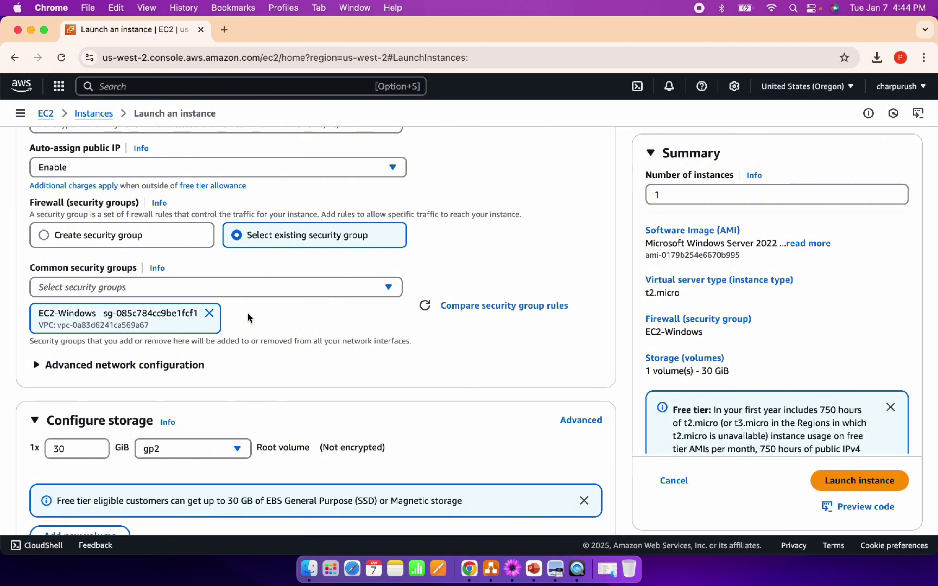
{"action": "scroll", "coordinate": [248, 317], "scroll_direction": "down", "scroll_amount": 3}
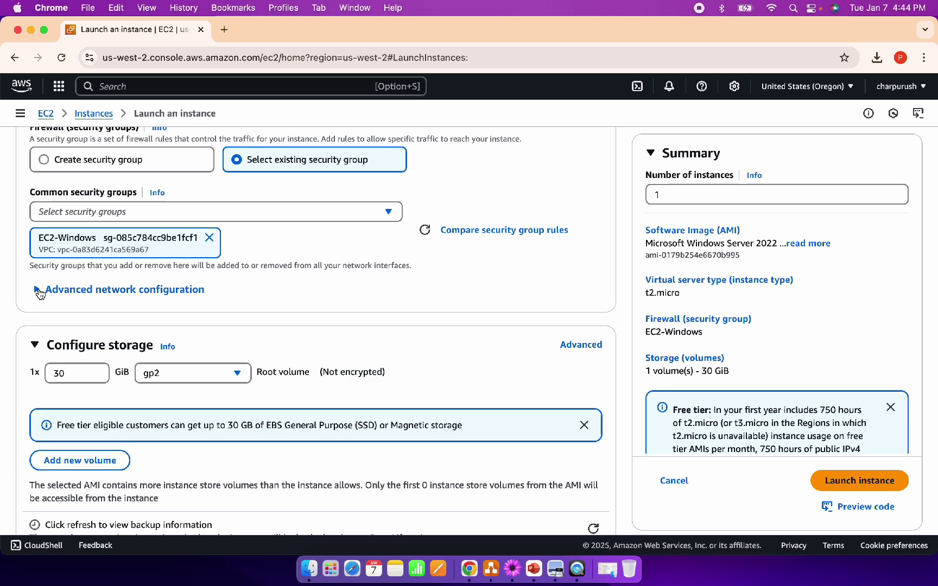
{"action": "left_click", "coordinate": [39, 292]}
{"action": "scroll", "coordinate": [248, 250], "scroll_direction": "down", "scroll_amount": 2}
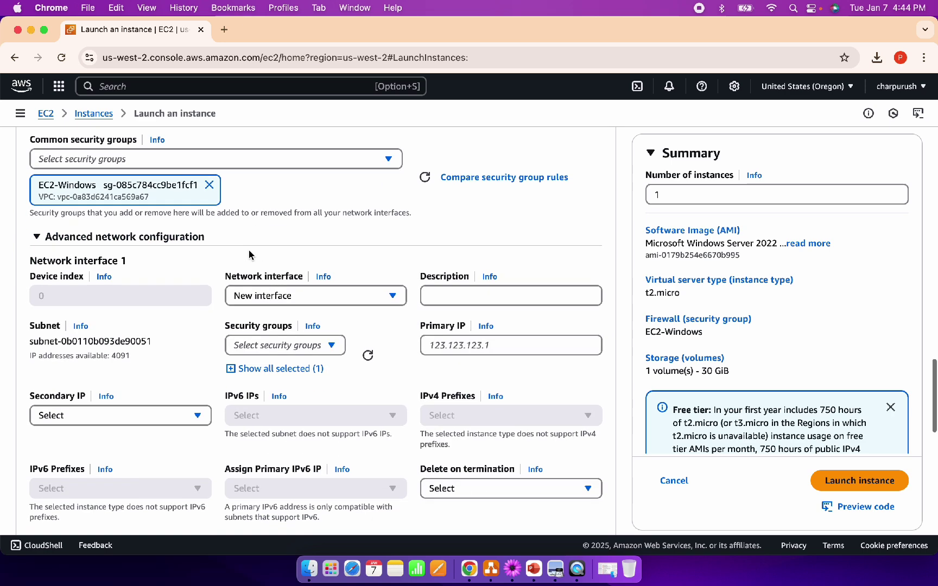
{"action": "scroll", "coordinate": [134, 314], "scroll_direction": "down", "scroll_amount": 6}
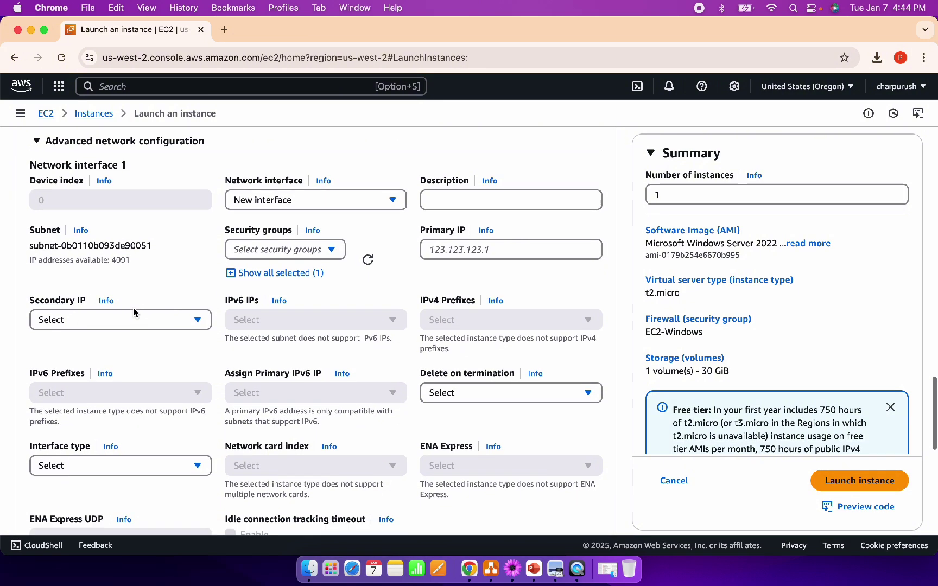
{"action": "scroll", "coordinate": [134, 313], "scroll_direction": "down", "scroll_amount": 1}
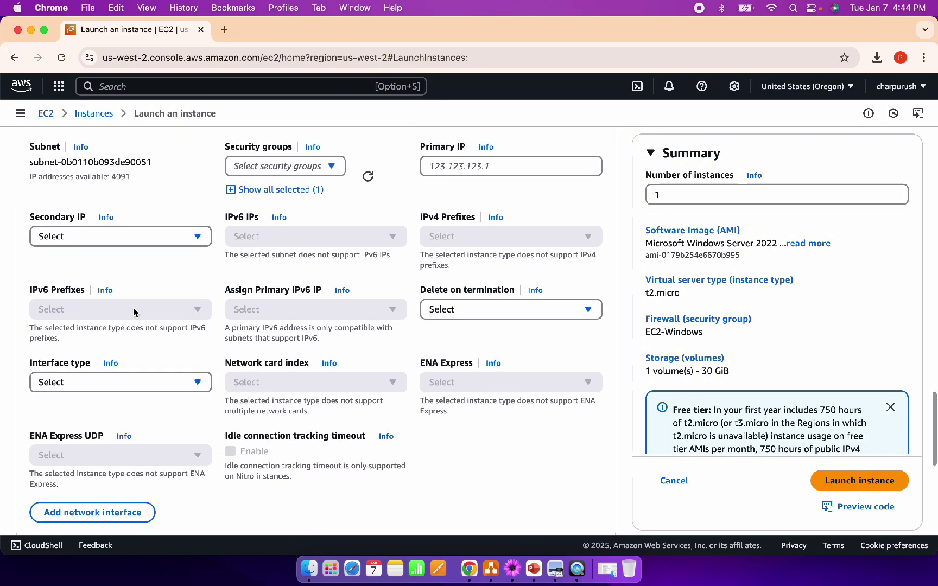
{"action": "scroll", "coordinate": [134, 313], "scroll_direction": "down", "scroll_amount": 3}
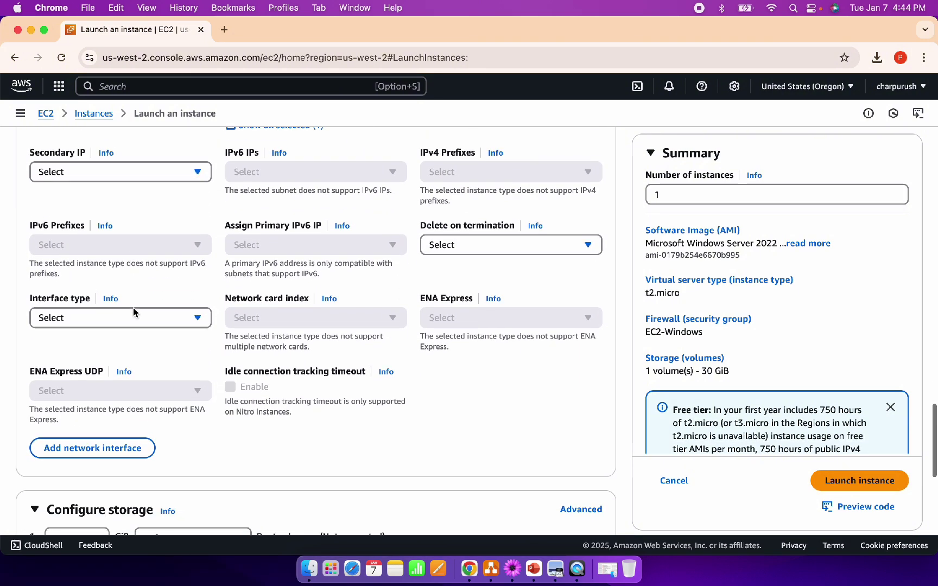
{"action": "scroll", "coordinate": [134, 313], "scroll_direction": "down", "scroll_amount": 4}
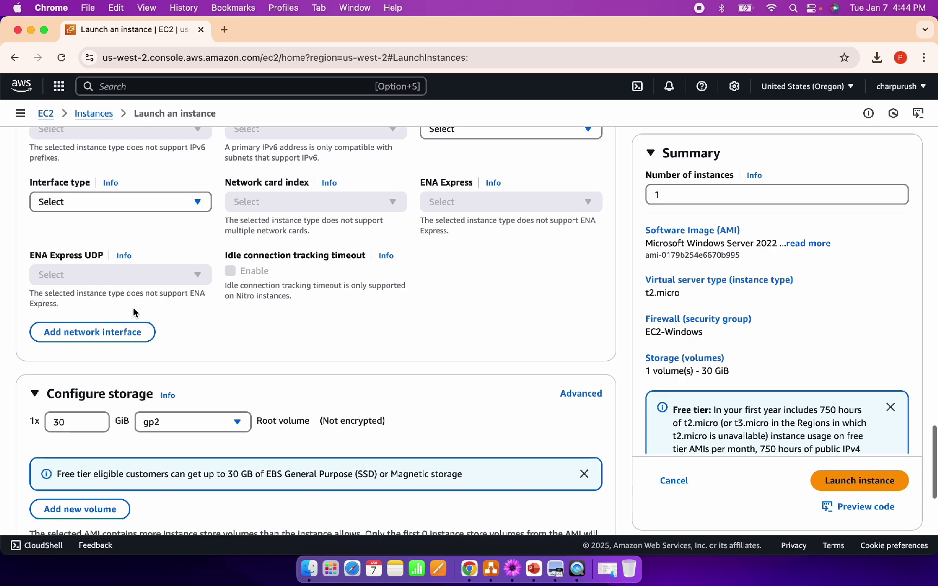
{"action": "scroll", "coordinate": [134, 313], "scroll_direction": "up", "scroll_amount": 7}
{"action": "scroll", "coordinate": [134, 313], "scroll_direction": "up", "scroll_amount": 3}
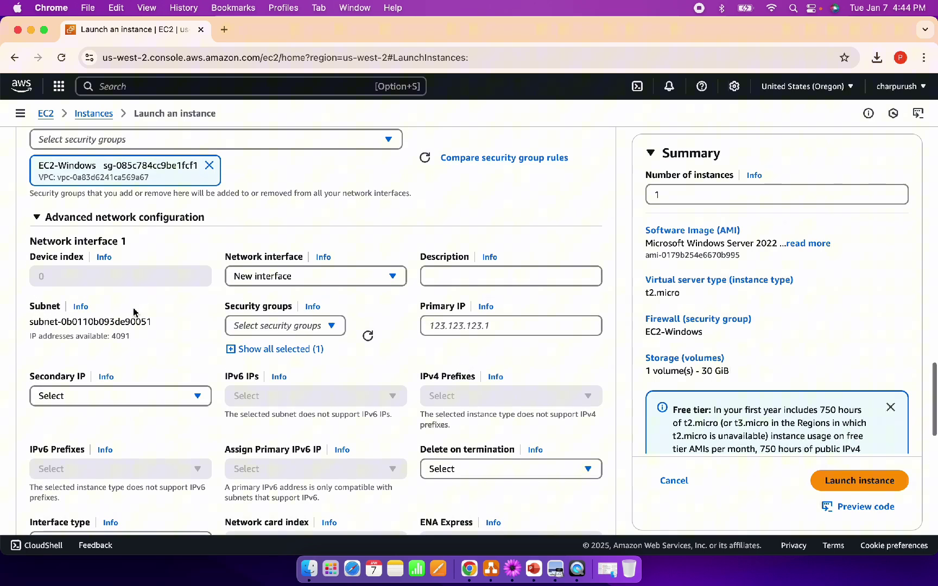
{"action": "left_click", "coordinate": [39, 217]}
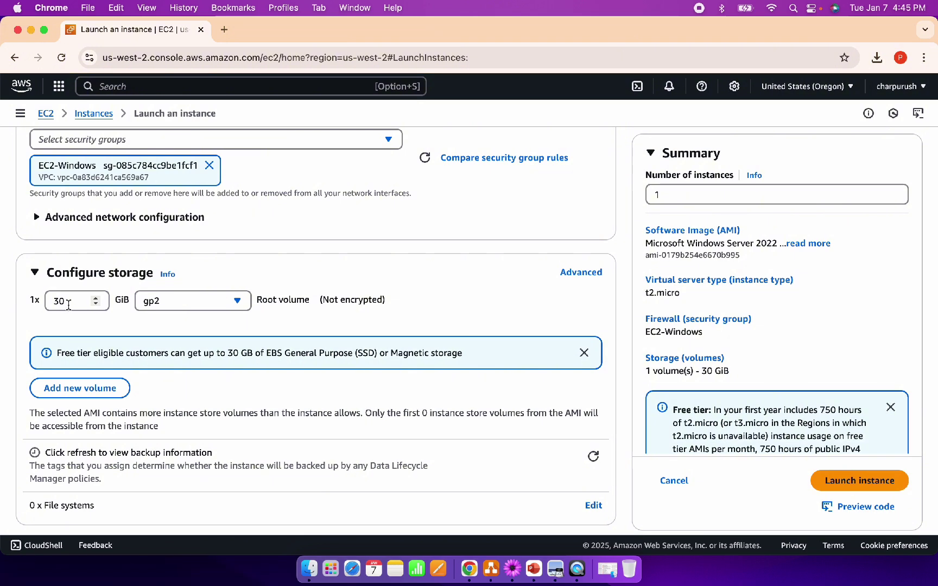
- Review the storage configuration and expand the advanced details to examine the options down to the user data field
{"action": "scroll", "coordinate": [419, 314], "scroll_direction": "down", "scroll_amount": 3}
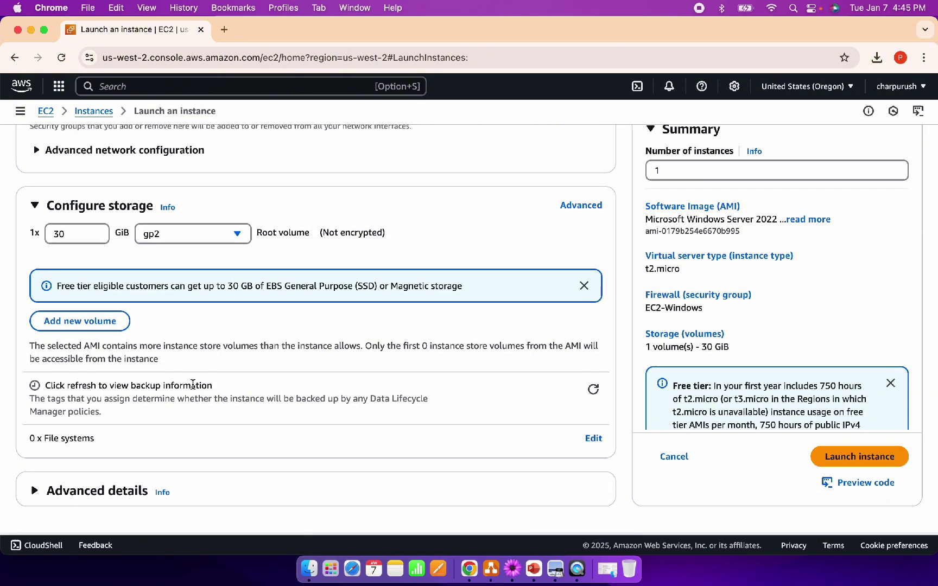
{"action": "left_click", "coordinate": [36, 495]}
{"action": "scroll", "coordinate": [162, 341], "scroll_direction": "down", "scroll_amount": 5}
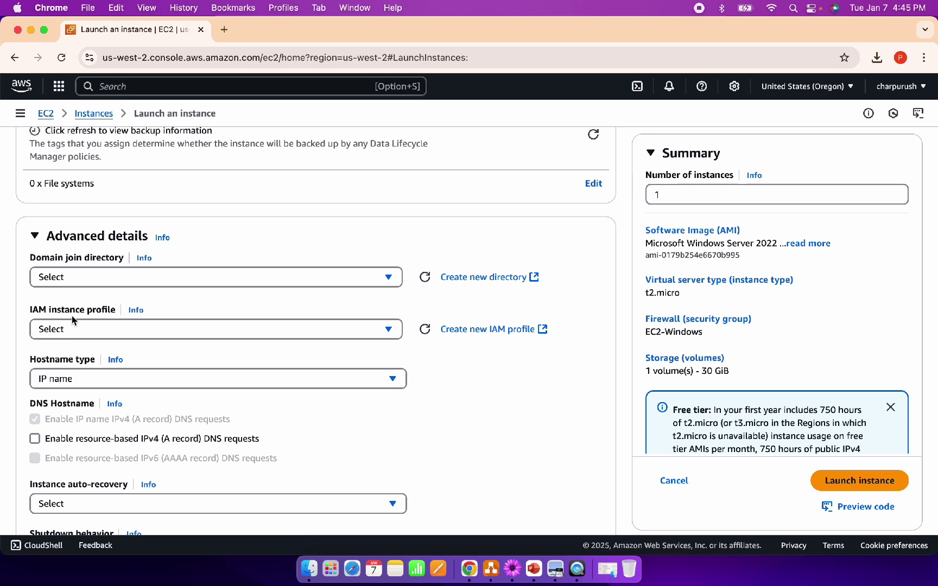
{"action": "scroll", "coordinate": [173, 305], "scroll_direction": "down", "scroll_amount": 2}
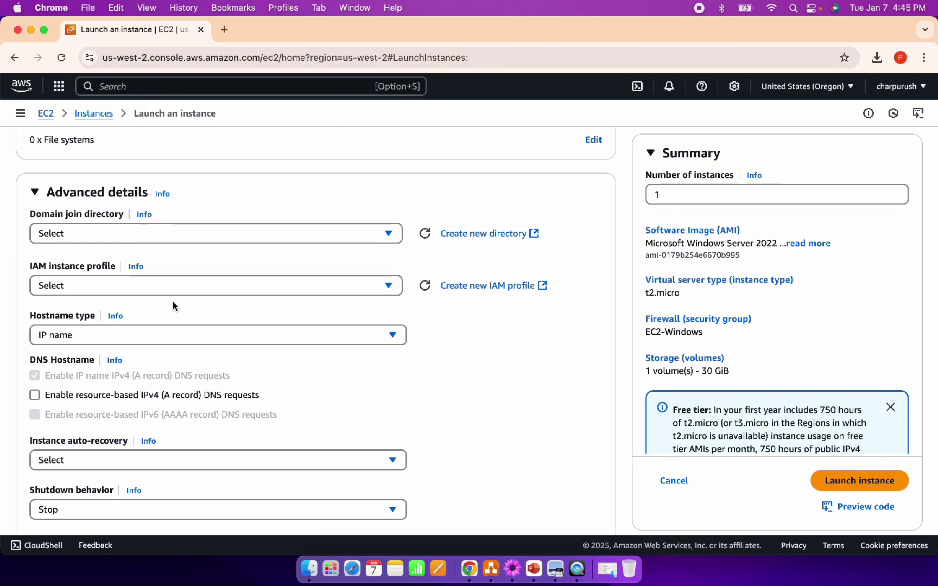
{"action": "scroll", "coordinate": [173, 302], "scroll_direction": "down", "scroll_amount": 3}
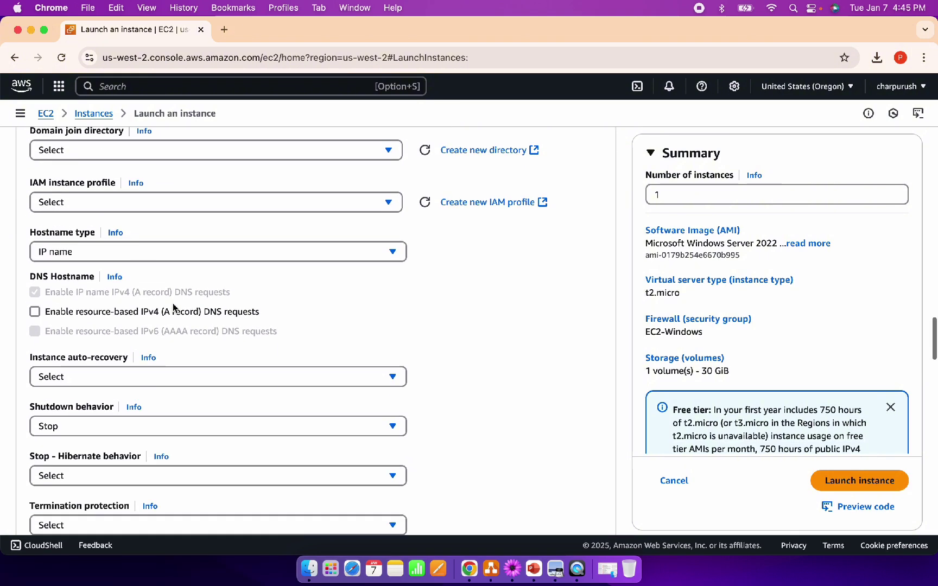
{"action": "scroll", "coordinate": [166, 302], "scroll_direction": "down", "scroll_amount": 1}
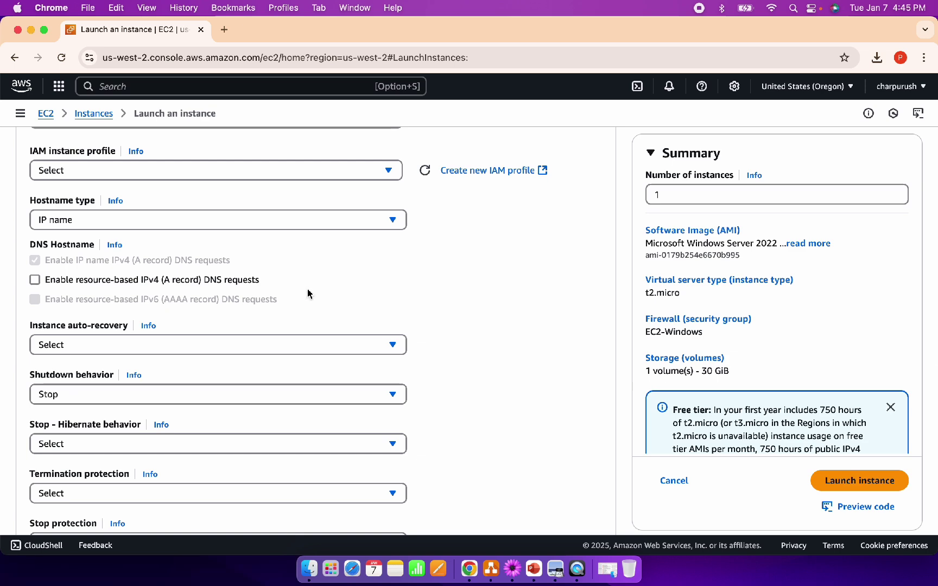
{"action": "scroll", "coordinate": [307, 294], "scroll_direction": "down", "scroll_amount": 6}
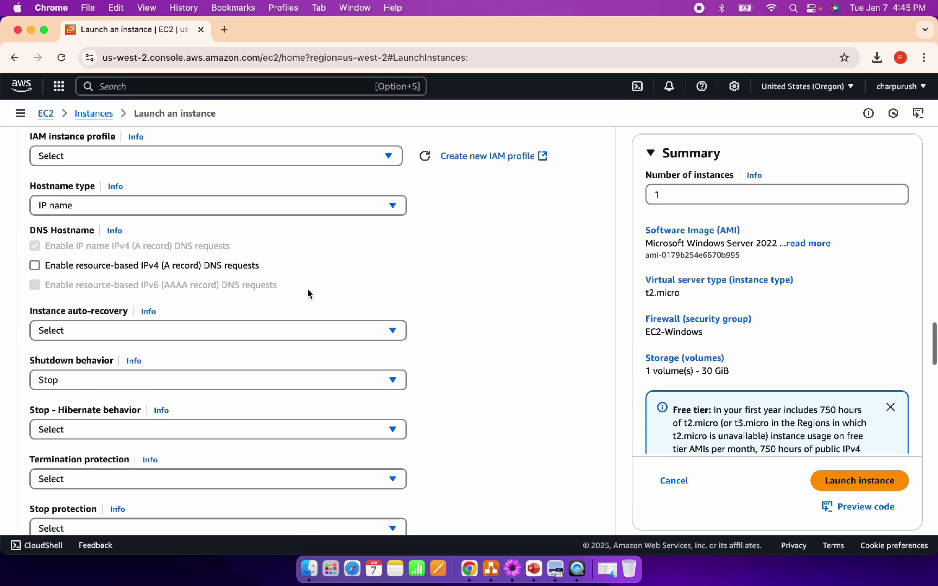
{"action": "scroll", "coordinate": [307, 290], "scroll_direction": "down", "scroll_amount": 3}
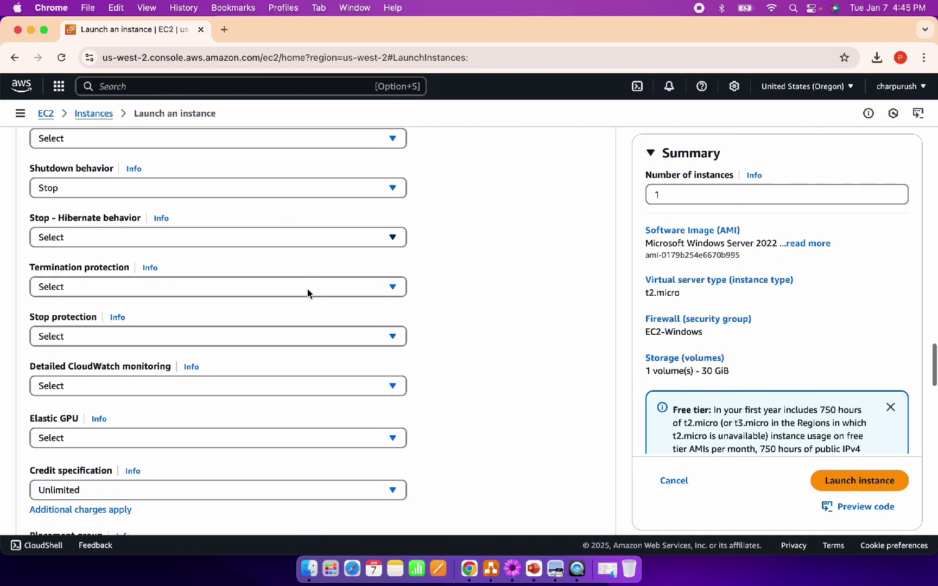
{"action": "scroll", "coordinate": [308, 290], "scroll_direction": "down", "scroll_amount": 3}
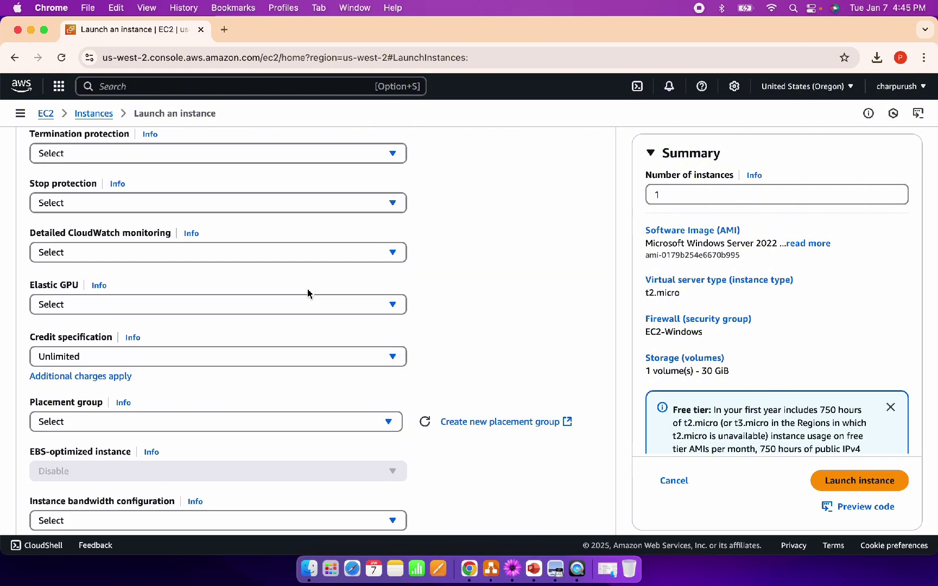
{"action": "scroll", "coordinate": [308, 293], "scroll_direction": "down", "scroll_amount": 6}
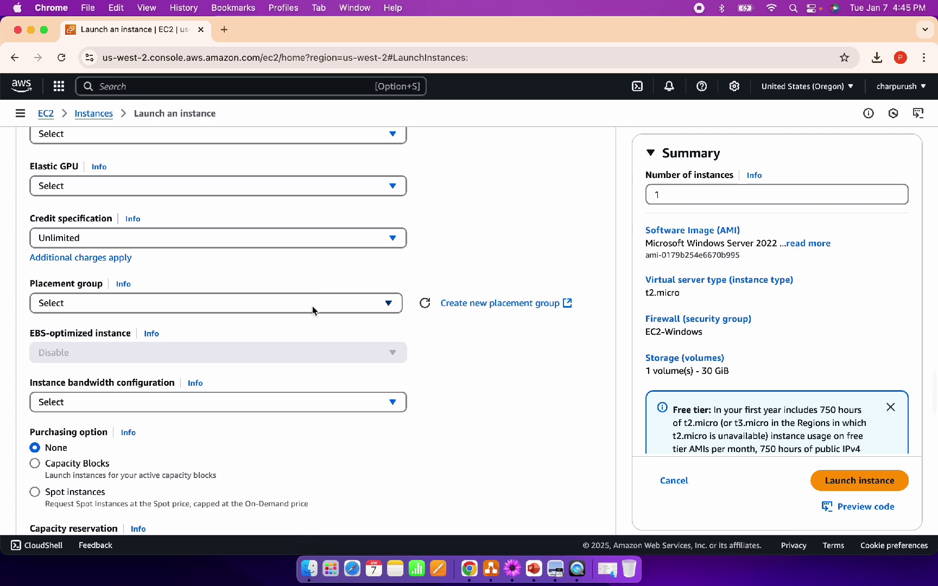
{"action": "scroll", "coordinate": [312, 310], "scroll_direction": "down", "scroll_amount": 5}
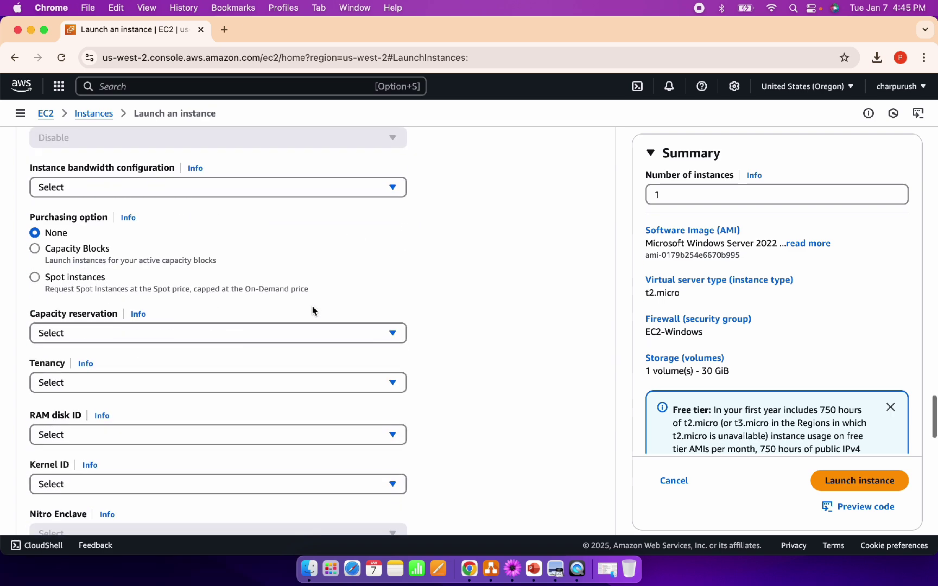
{"action": "scroll", "coordinate": [313, 311], "scroll_direction": "down", "scroll_amount": 7}
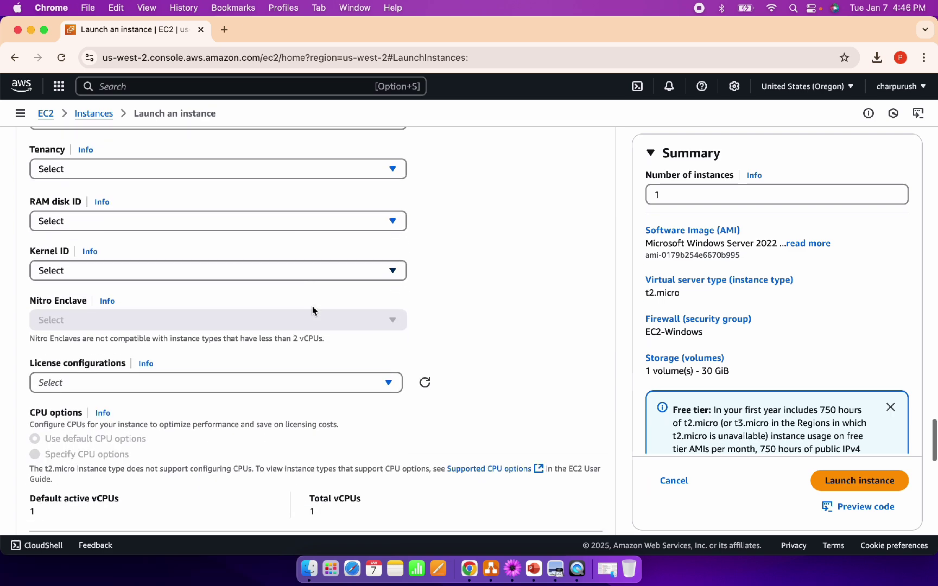
{"action": "scroll", "coordinate": [313, 310], "scroll_direction": "down", "scroll_amount": 8}
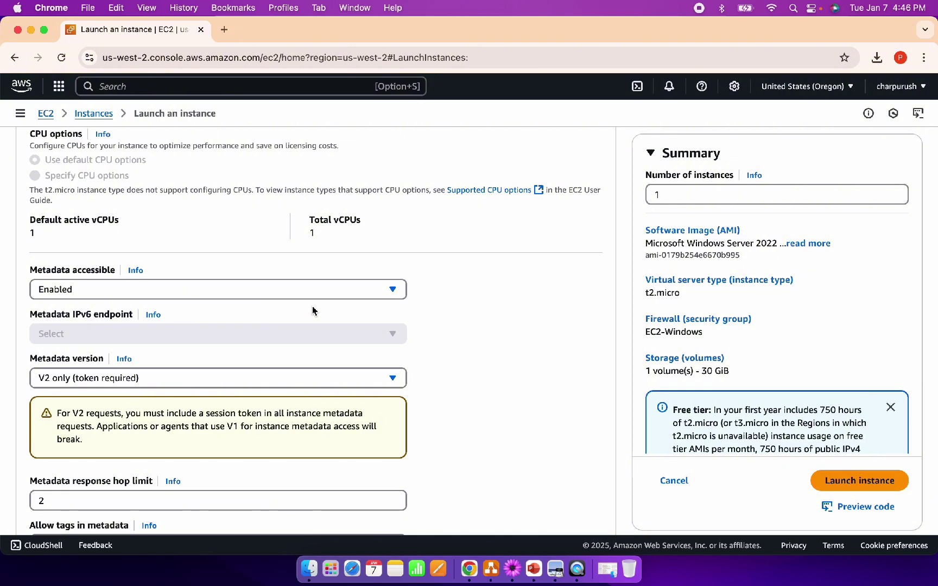
{"action": "scroll", "coordinate": [312, 311], "scroll_direction": "down", "scroll_amount": 10}
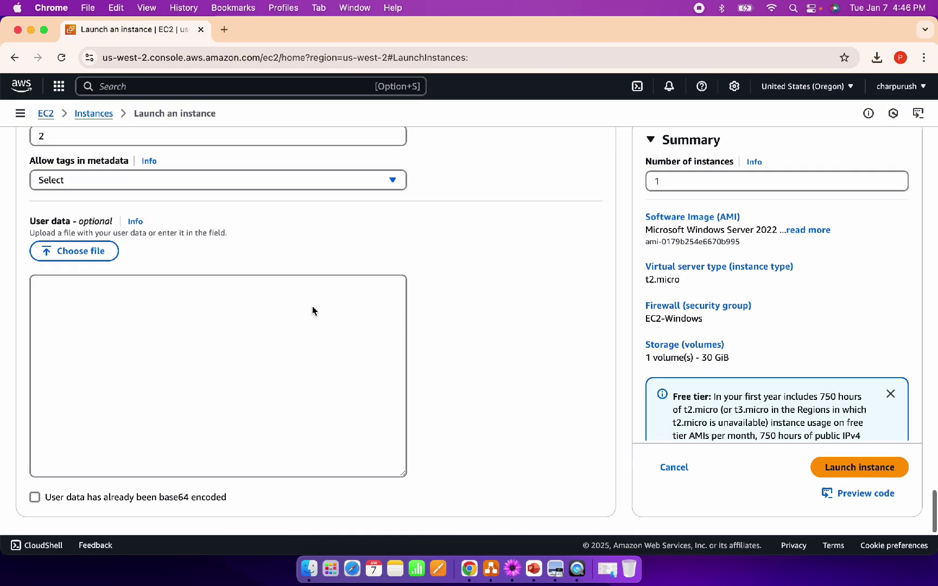
{"action": "left_click", "coordinate": [155, 323]}
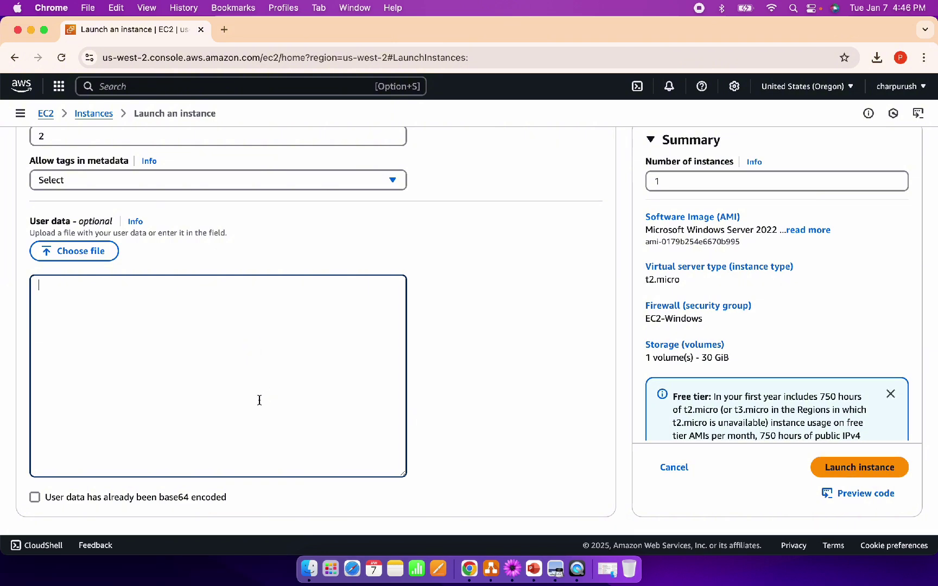
{"action": "scroll", "coordinate": [259, 400], "scroll_direction": "up", "scroll_amount": 3}
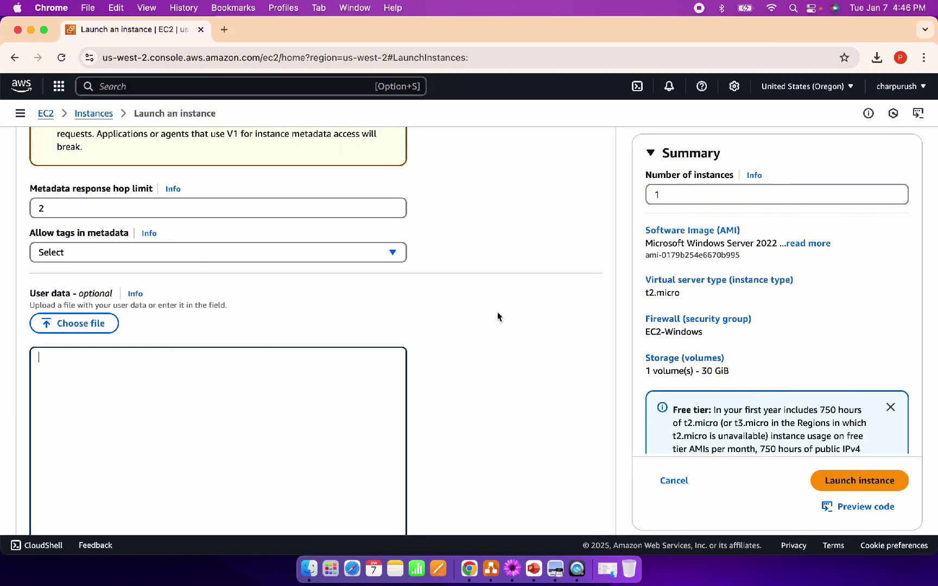
{"action": "scroll", "coordinate": [498, 316], "scroll_direction": "down", "scroll_amount": 3}
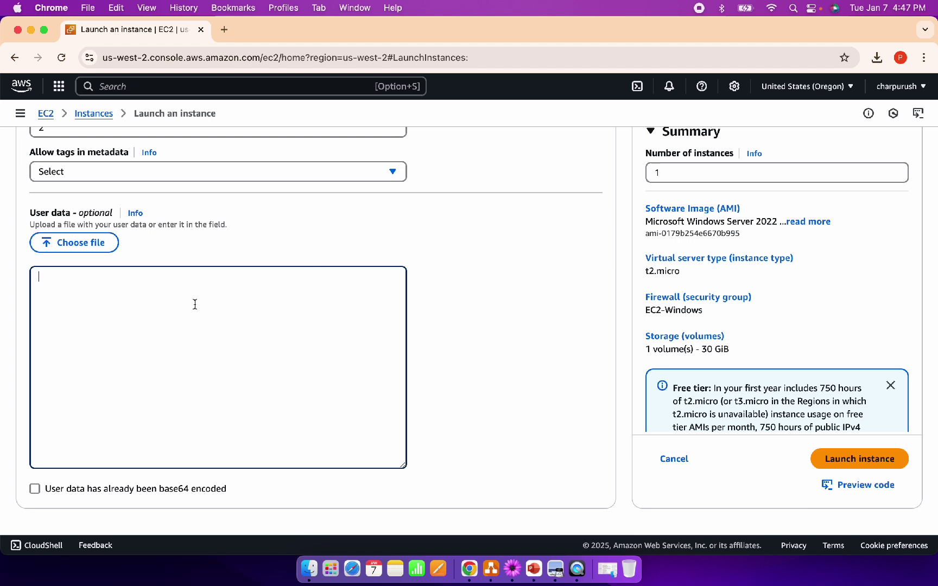
- Launch the instance and open the list of all instances
{"action": "left_click", "coordinate": [860, 459]}
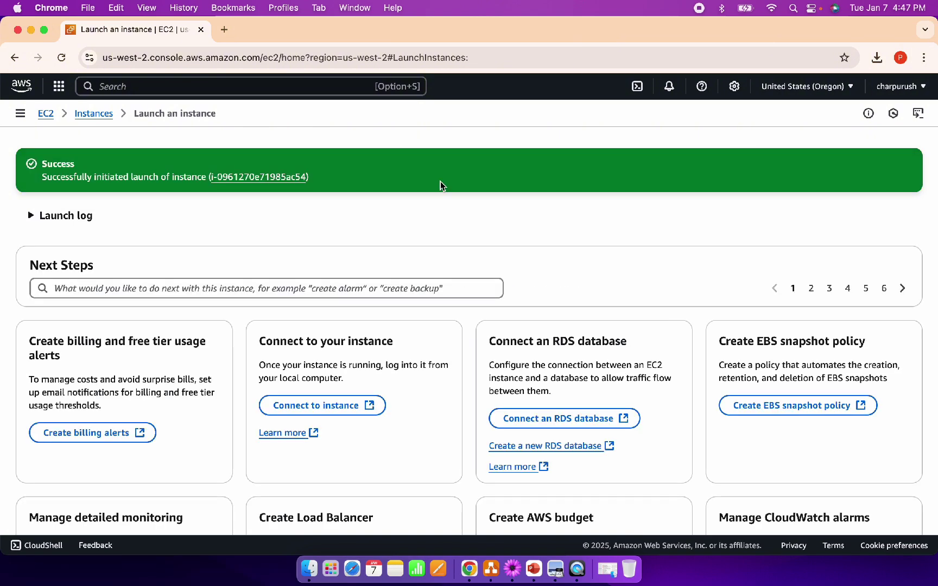
{"action": "scroll", "coordinate": [441, 182], "scroll_direction": "down", "scroll_amount": 5}
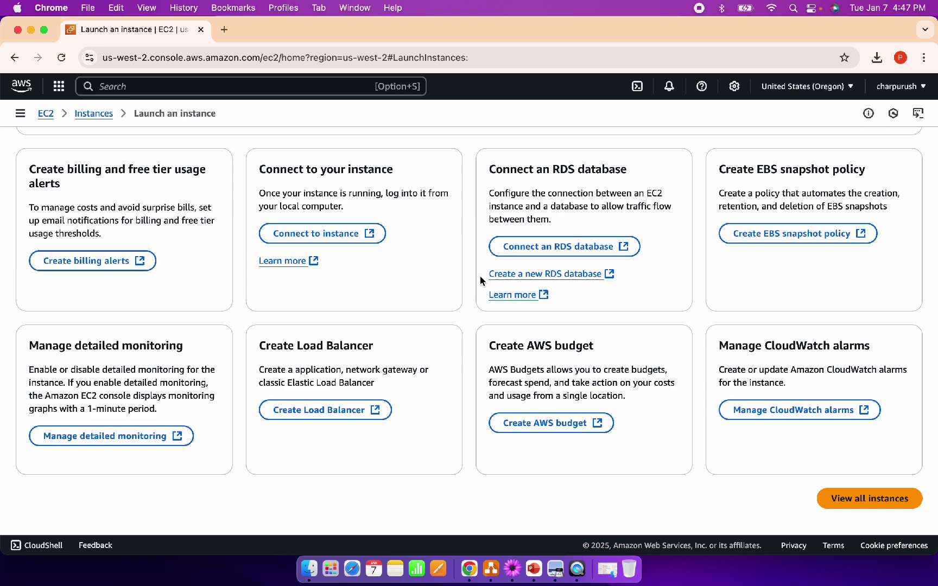
{"action": "scroll", "coordinate": [480, 276], "scroll_direction": "up", "scroll_amount": 5}
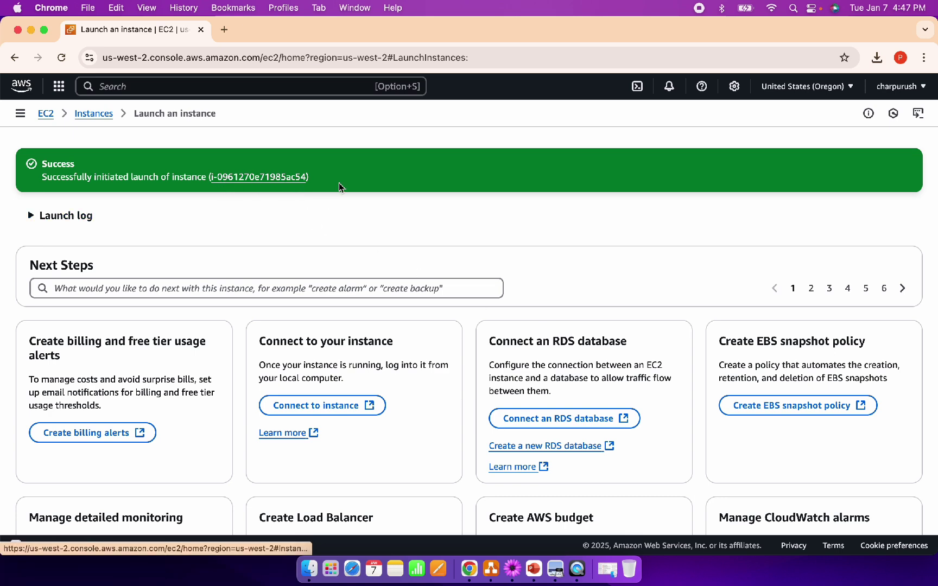
{"action": "scroll", "coordinate": [383, 213], "scroll_direction": "down", "scroll_amount": 5}
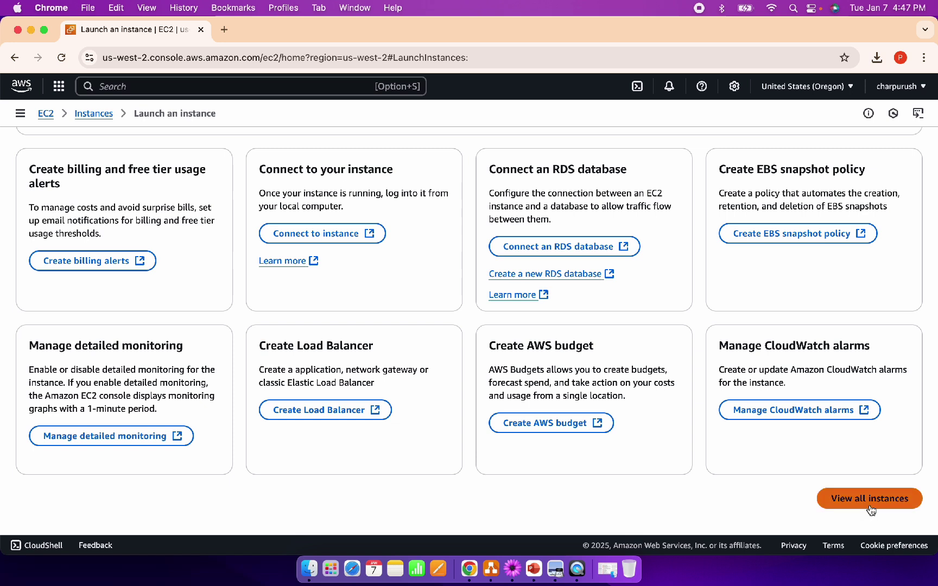
{"action": "left_click", "coordinate": [869, 498]}
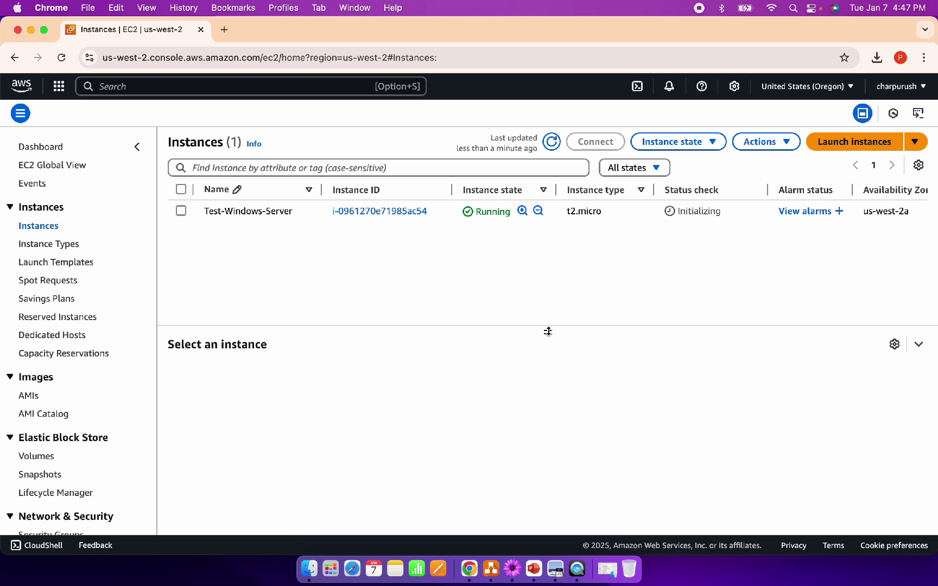
- Enlarge the instance details pane below the instances list and refresh the list to update the status check
{"action": "left_click_drag", "start_coordinate": [548, 331], "coordinate": [519, 253]}
{"action": "mouse_move", "coordinate": [299, 207]}
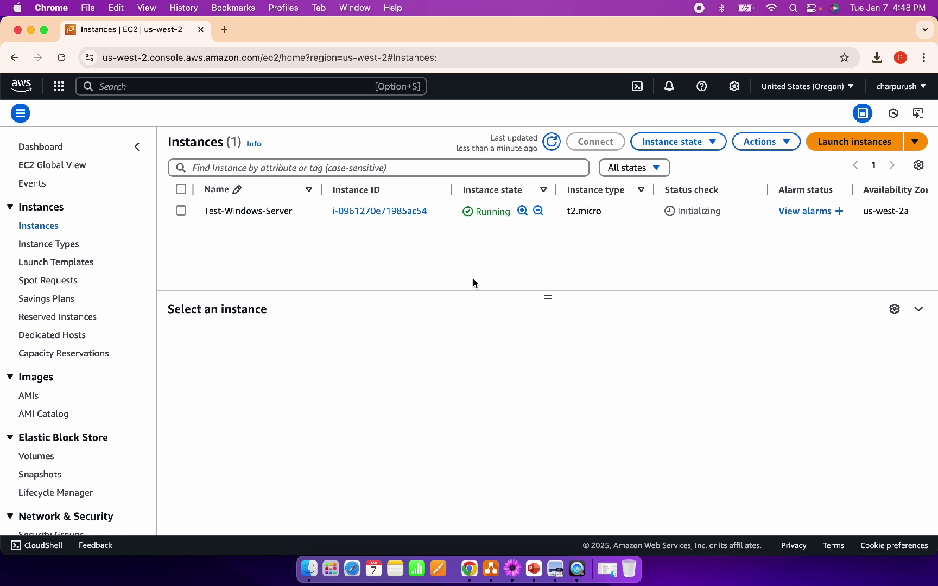
{"action": "left_click", "coordinate": [552, 142]}
{"action": "left_click", "coordinate": [552, 142]}
{"action": "left_click", "coordinate": [552, 142]}
- Switch to Preview and enlarge the window of EC2 basics-EC2 Windows RDP Access.drawio.png to examine the network diagram
{"action": "left_click", "coordinate": [496, 571]}
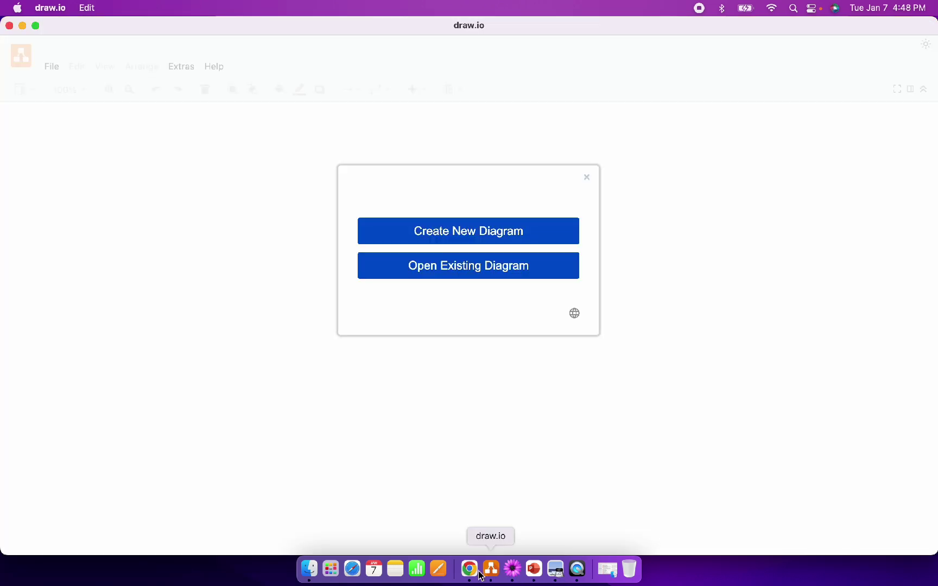
{"action": "left_click", "coordinate": [322, 573]}
{"action": "left_click", "coordinate": [324, 572]}
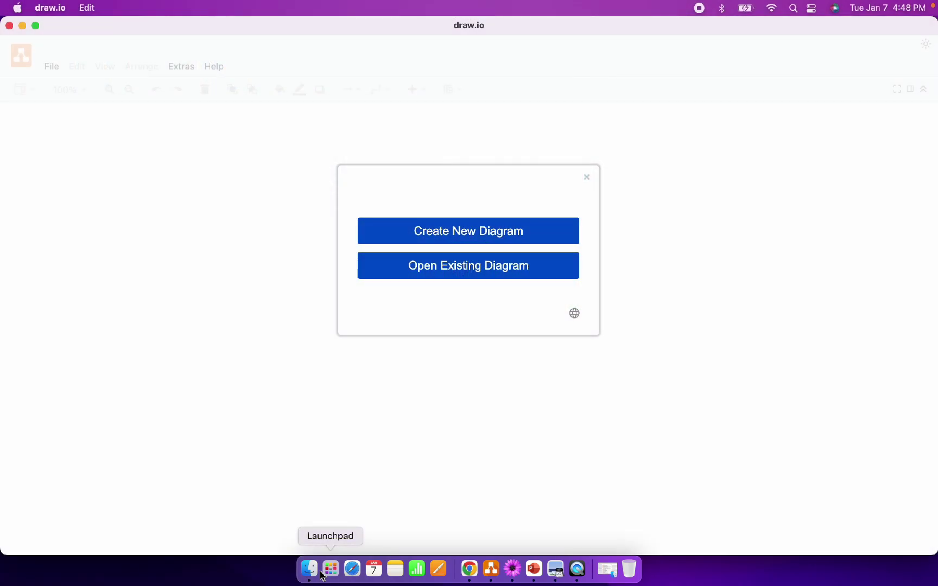
{"action": "key", "text": "ctrl+Up"}
{"action": "left_click", "coordinate": [149, 400]}
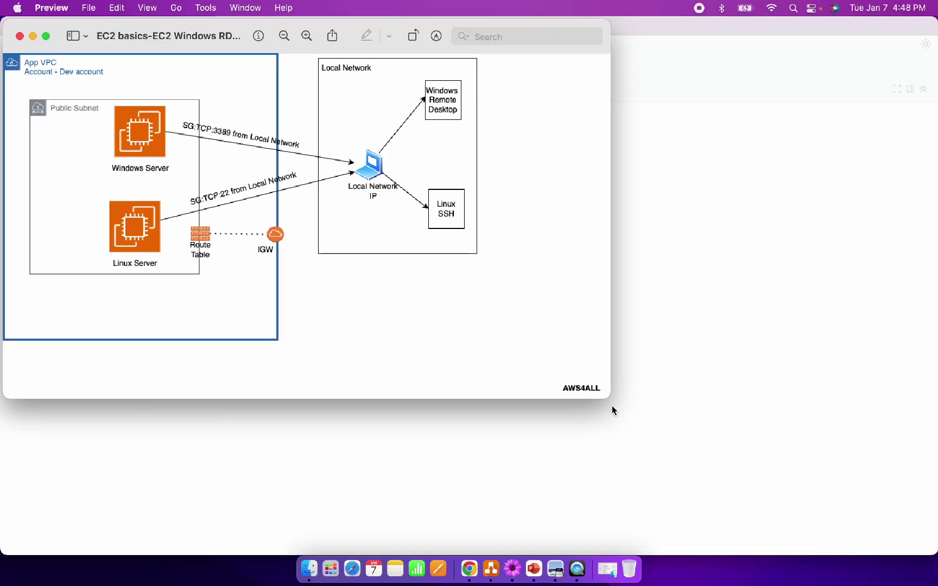
{"action": "left_click_drag", "start_coordinate": [616, 401], "coordinate": [864, 468]}
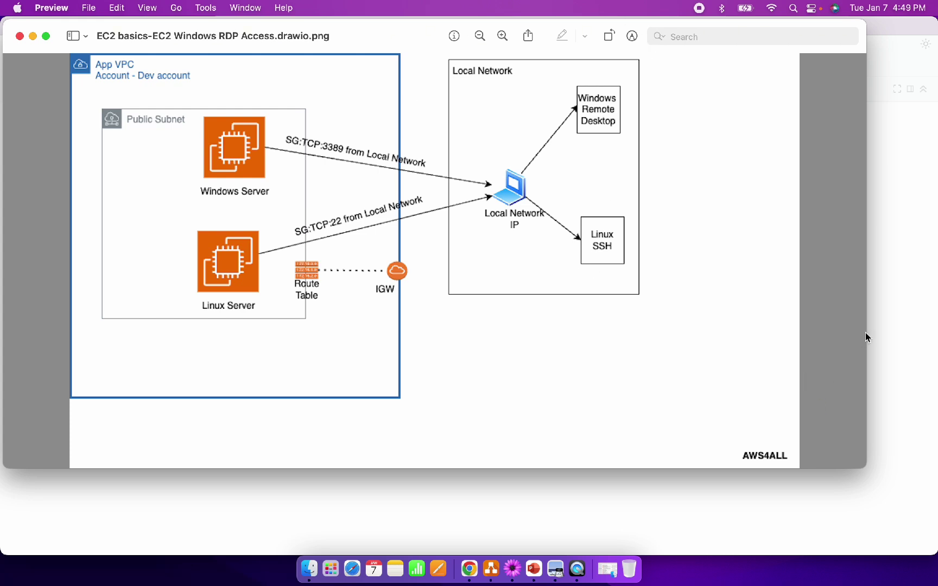
- Close the draw.io window and switch back to the EC2 instances list in Chrome
{"action": "left_click", "coordinate": [892, 342]}
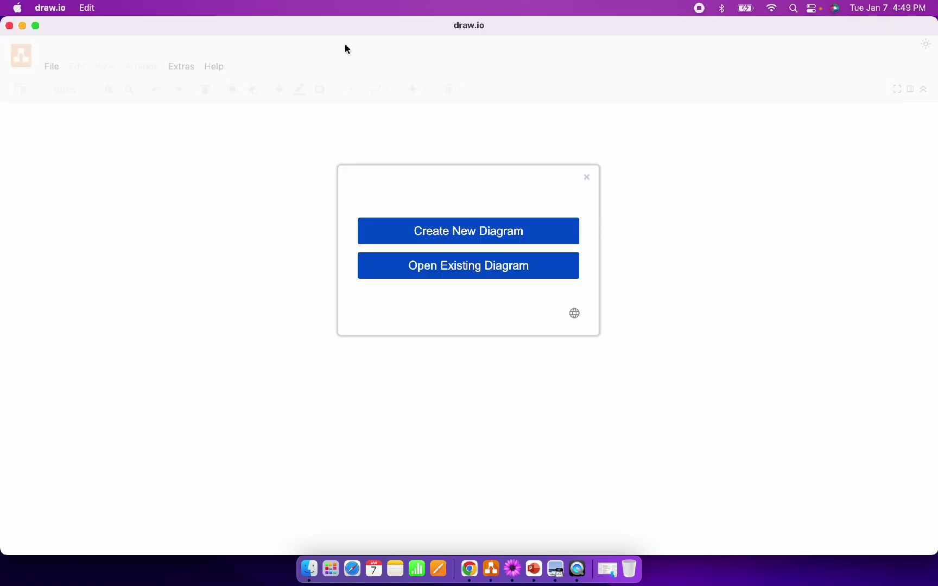
{"action": "left_click", "coordinate": [9, 26]}
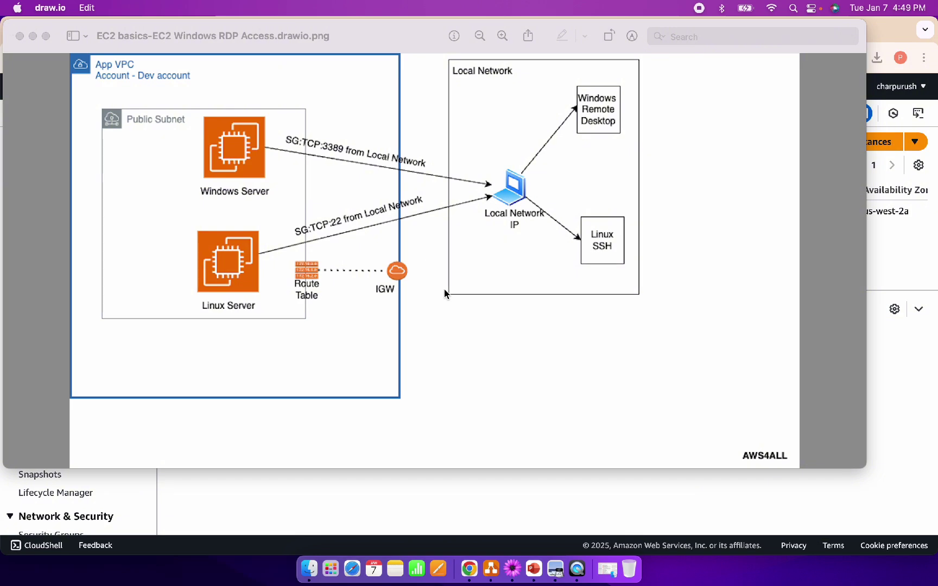
{"action": "left_click", "coordinate": [619, 524]}
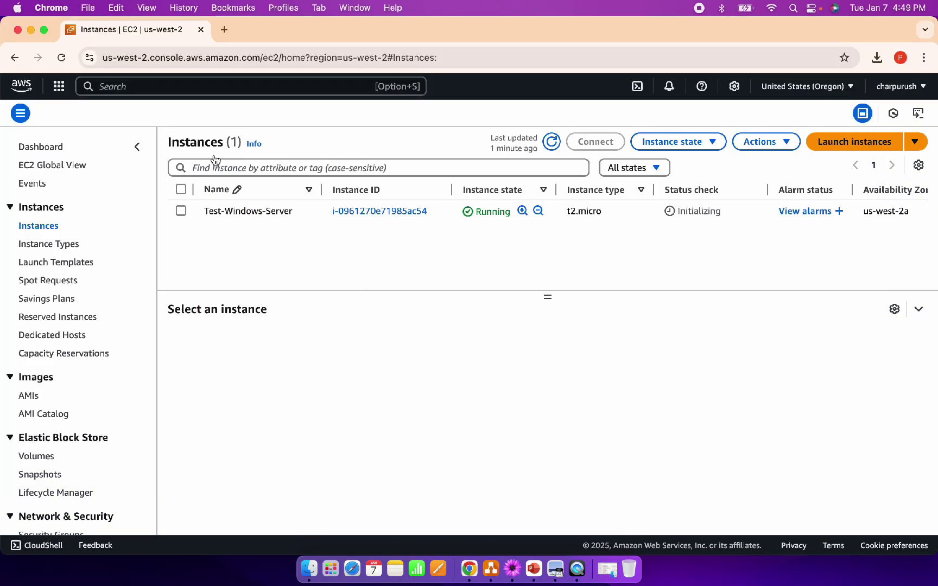
- Duplicate the EC2 instances page and open the Test-Windows-Server instance summary in the copy
{"action": "right_click", "coordinate": [143, 32]}
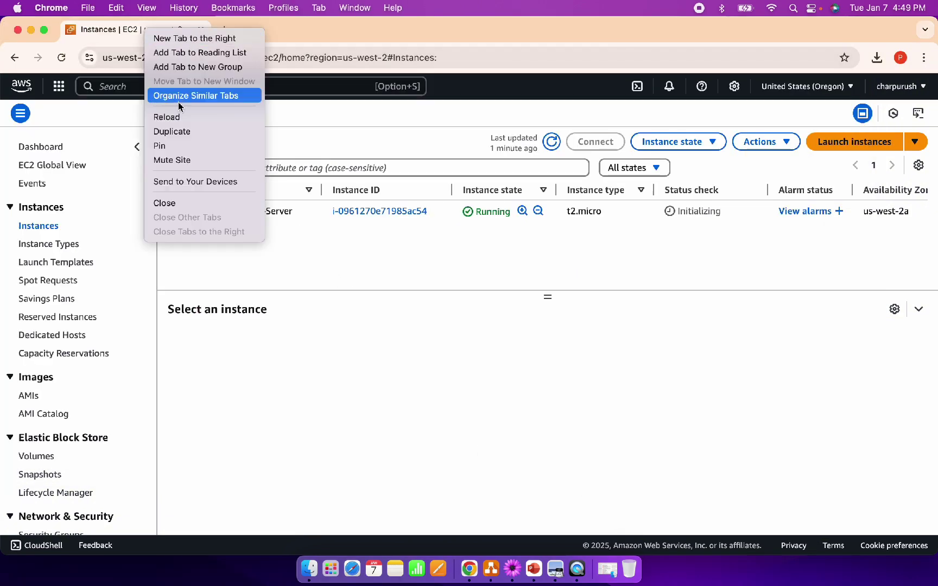
{"action": "left_click", "coordinate": [194, 134]}
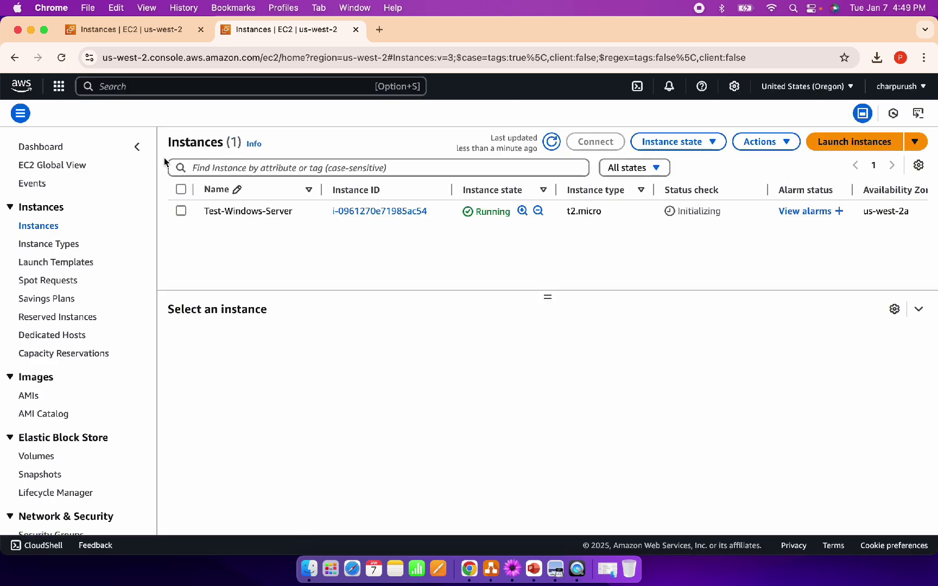
{"action": "left_click", "coordinate": [374, 211]}
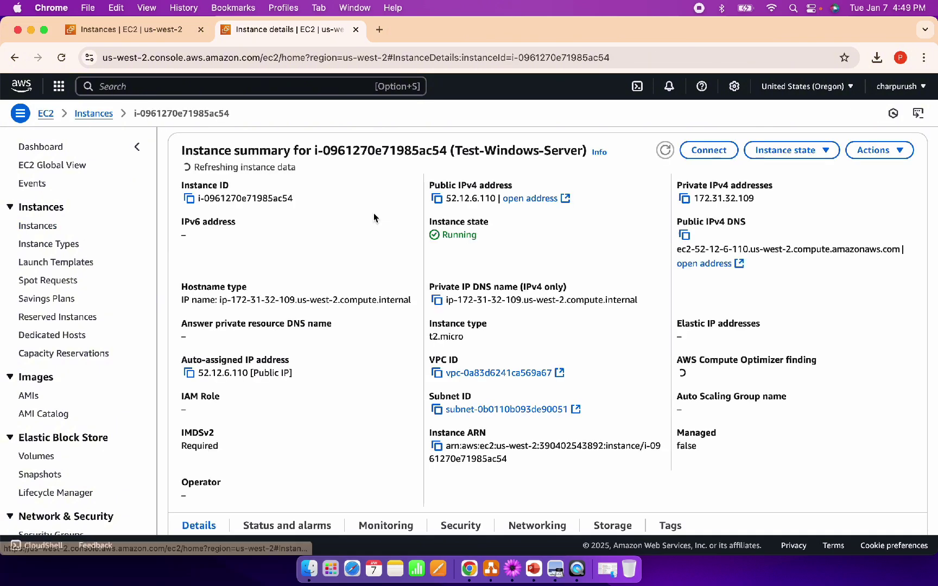
- Review the instance summary and examine the attached security group and its inbound rules in the security details
{"action": "scroll", "coordinate": [391, 210], "scroll_direction": "down", "scroll_amount": 5}
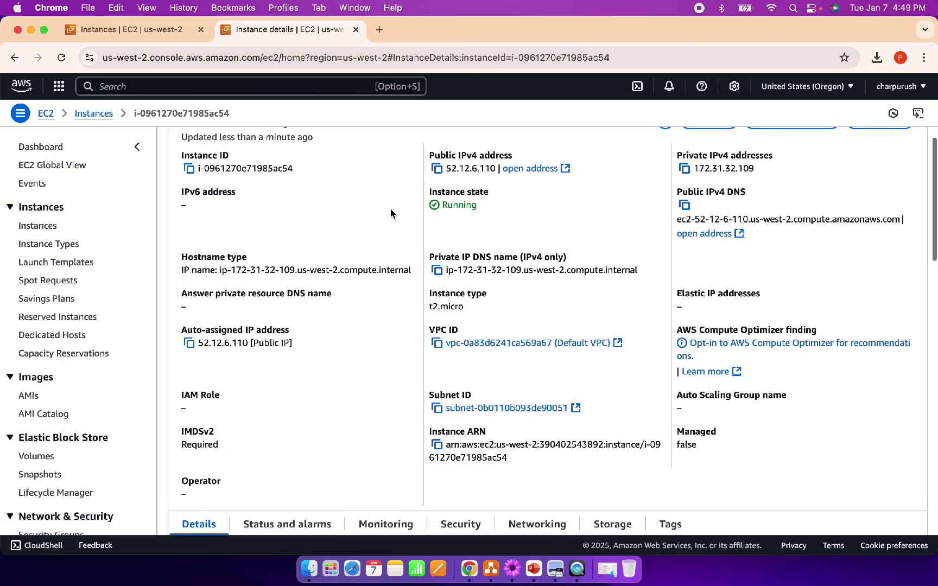
{"action": "scroll", "coordinate": [390, 211], "scroll_direction": "down", "scroll_amount": 4}
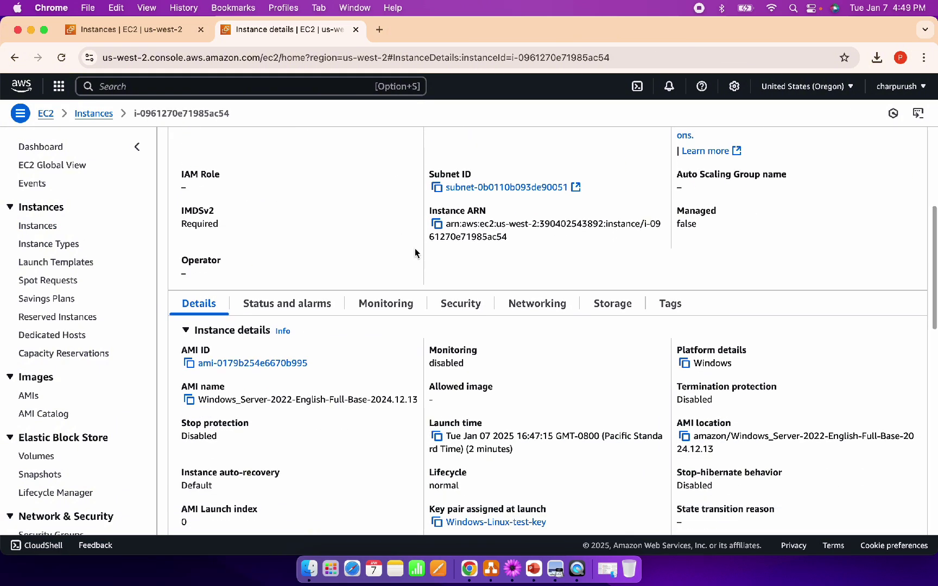
{"action": "left_click", "coordinate": [470, 307]}
{"action": "scroll", "coordinate": [369, 239], "scroll_direction": "down", "scroll_amount": 3}
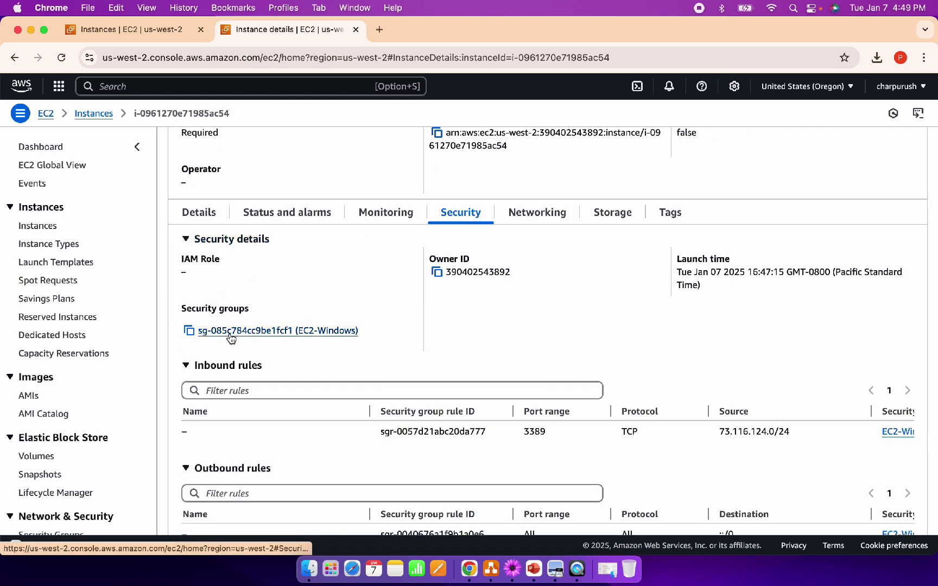
- Open the EC2-Windows security group attached to the instance and review its outbound and inbound rules
{"action": "left_click", "coordinate": [279, 333]}
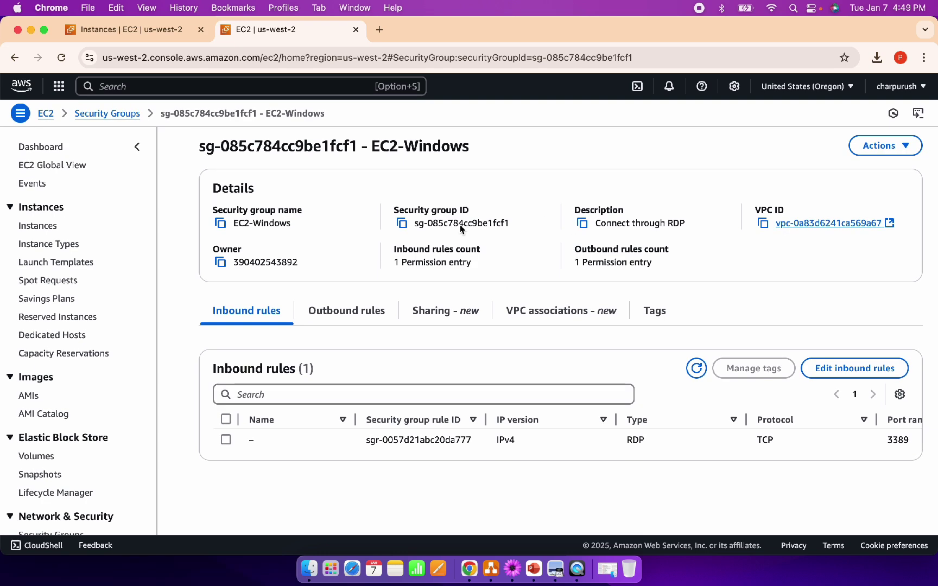
{"action": "left_click", "coordinate": [360, 309]}
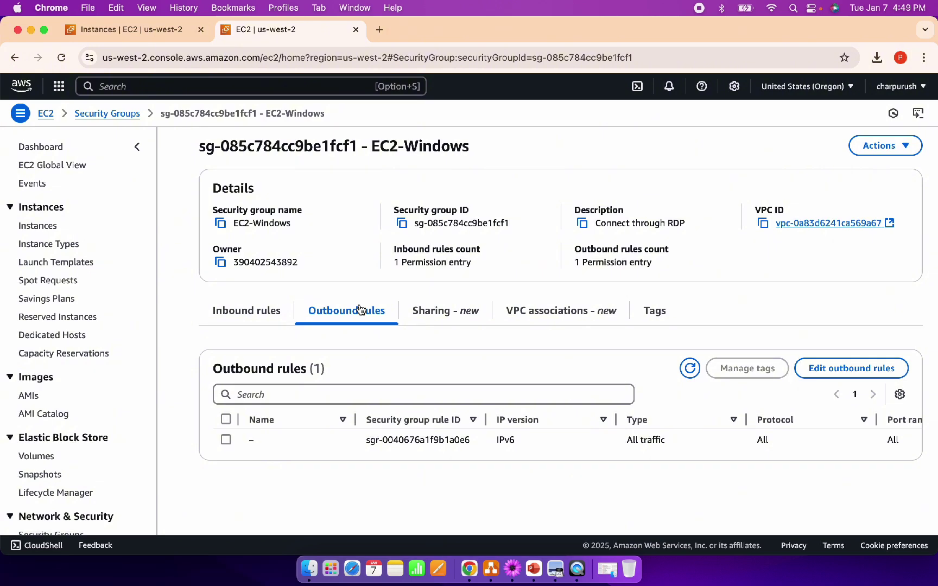
{"action": "left_click", "coordinate": [246, 313]}
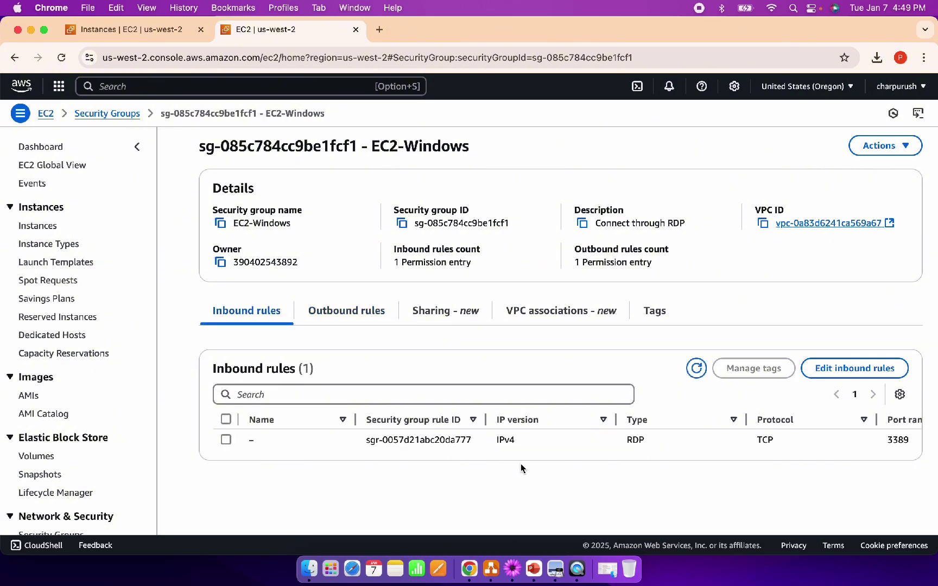
{"action": "scroll", "coordinate": [521, 469], "scroll_direction": "right", "scroll_amount": 1}
{"action": "scroll", "coordinate": [521, 469], "scroll_direction": "left", "scroll_amount": 1}
- Open the inbound rules for editing, inspect the source options of the RDP rule, and leave without saving
{"action": "left_click", "coordinate": [872, 374]}
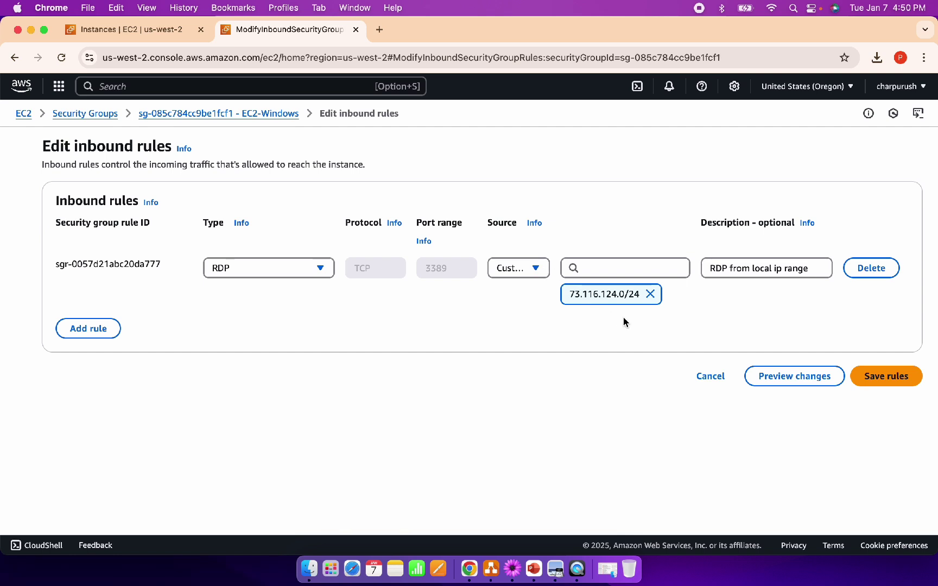
{"action": "left_click", "coordinate": [537, 269]}
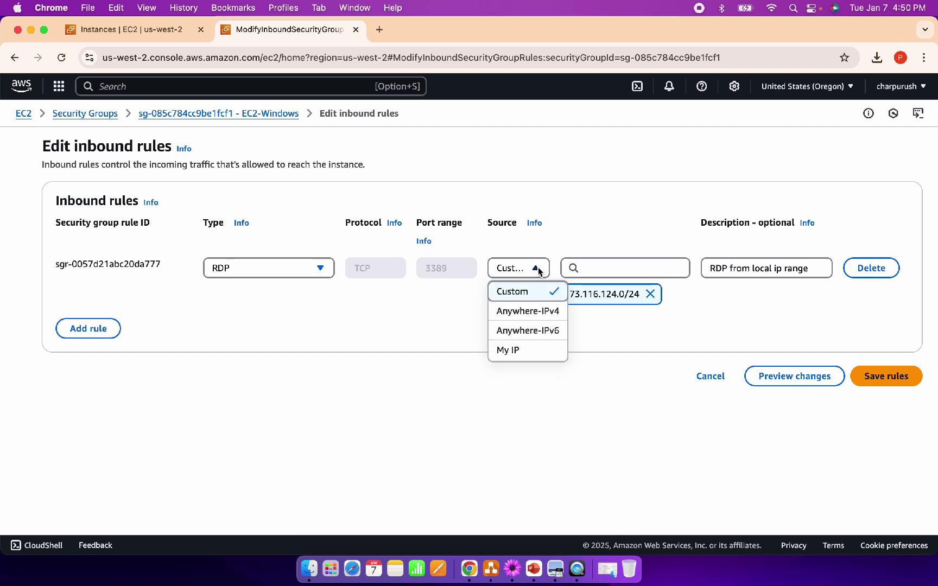
{"action": "left_click", "coordinate": [573, 229]}
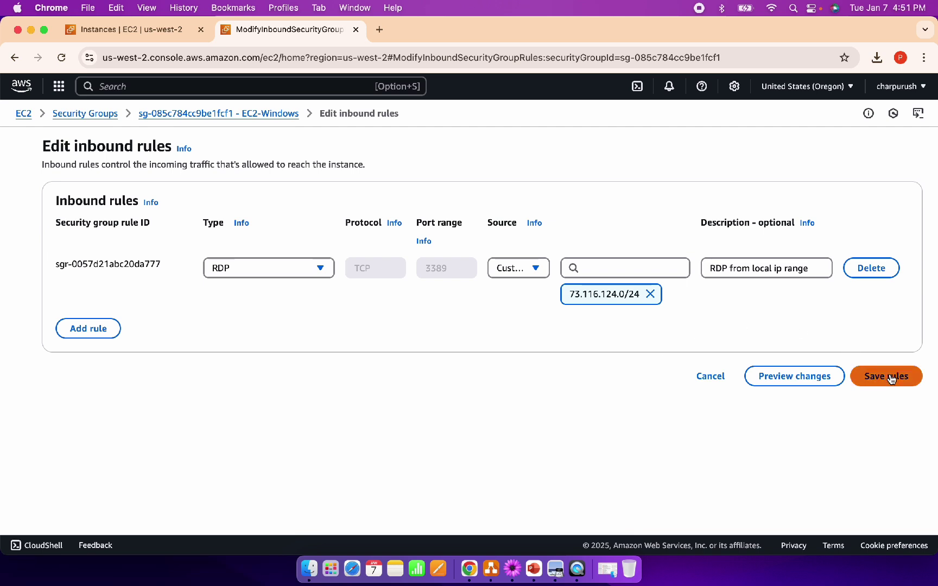
{"action": "left_click", "coordinate": [716, 378]}
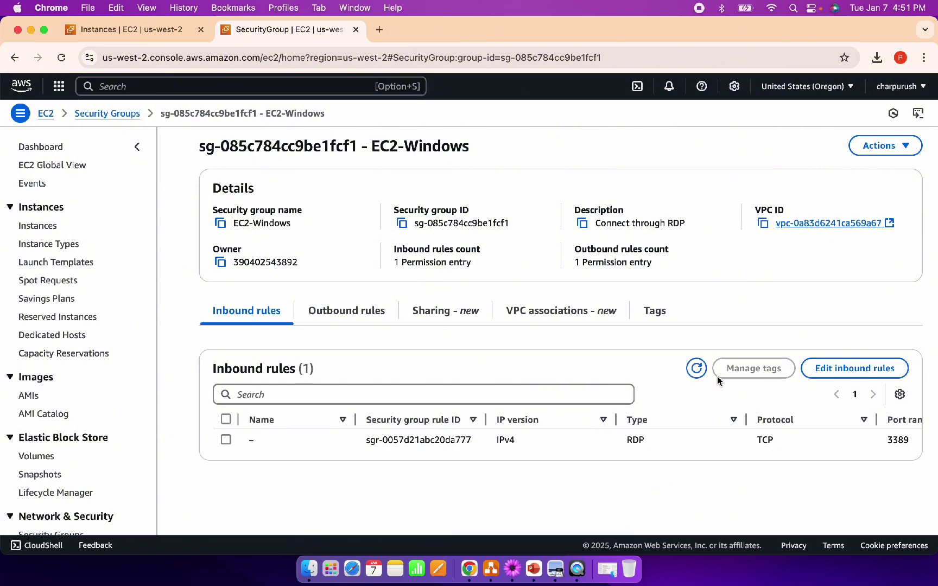
- Examine every column of the EC2-Windows outbound rule, including its destination, and return to the inbound rules
{"action": "left_click", "coordinate": [357, 316]}
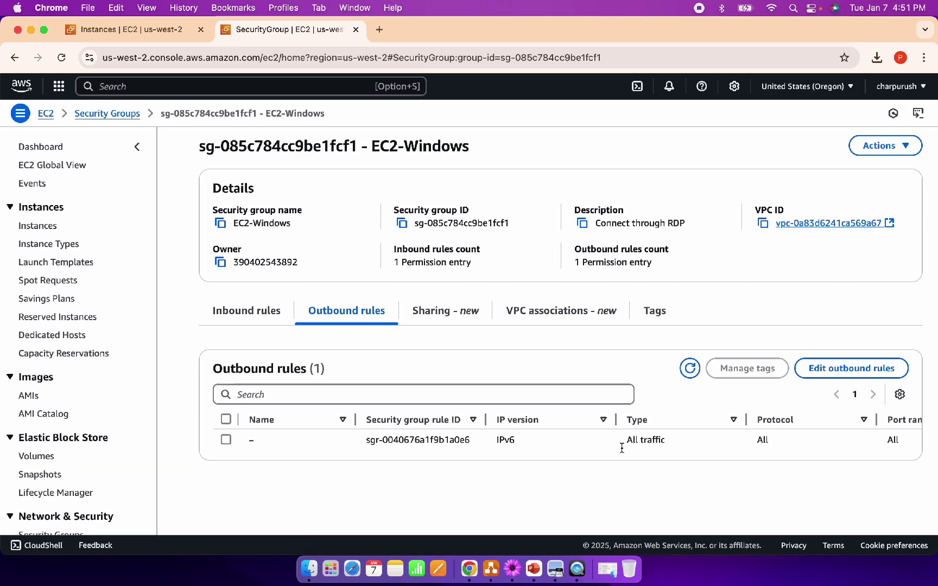
{"action": "scroll", "coordinate": [493, 437], "scroll_direction": "right", "scroll_amount": 3}
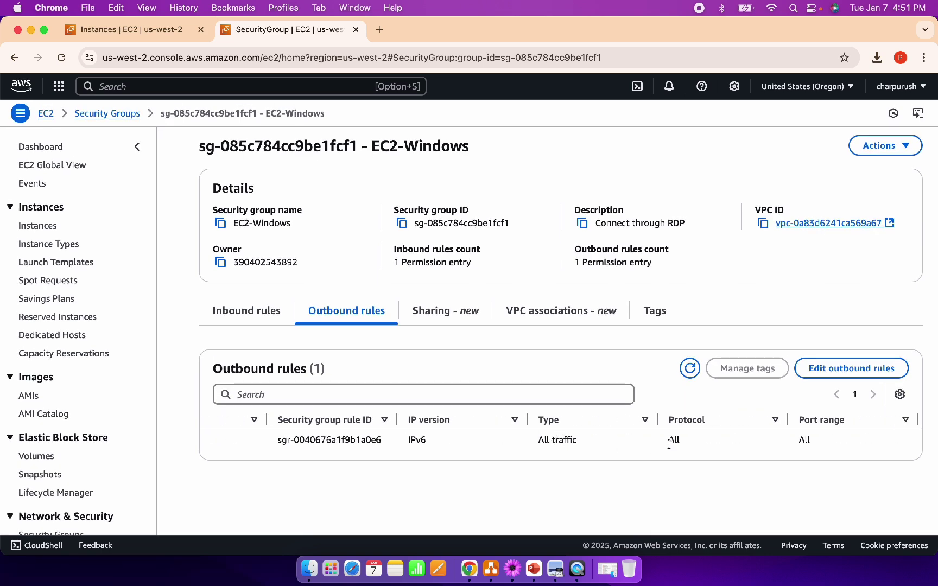
{"action": "scroll", "coordinate": [695, 446], "scroll_direction": "right", "scroll_amount": 3}
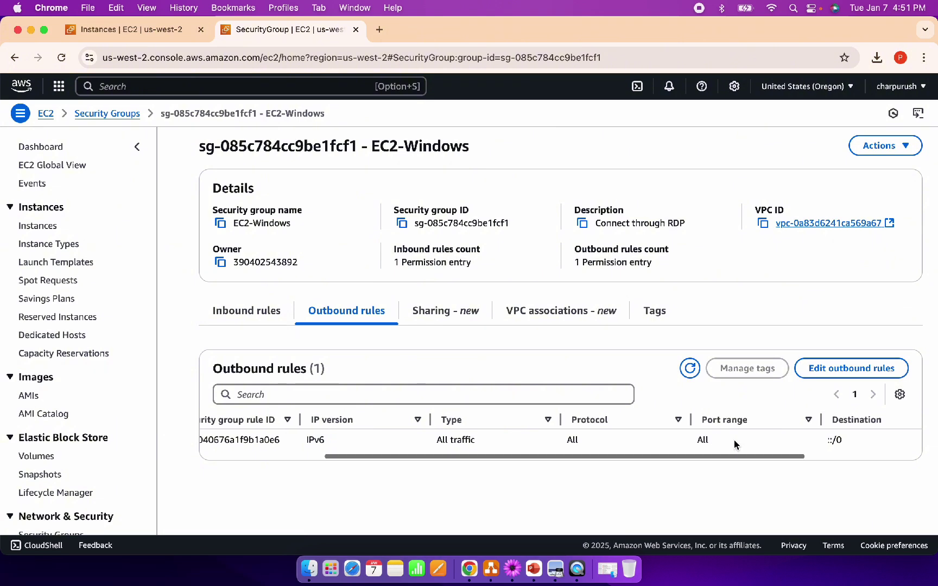
{"action": "scroll", "coordinate": [734, 444], "scroll_direction": "right", "scroll_amount": 2}
{"action": "scroll", "coordinate": [767, 437], "scroll_direction": "right", "scroll_amount": 2}
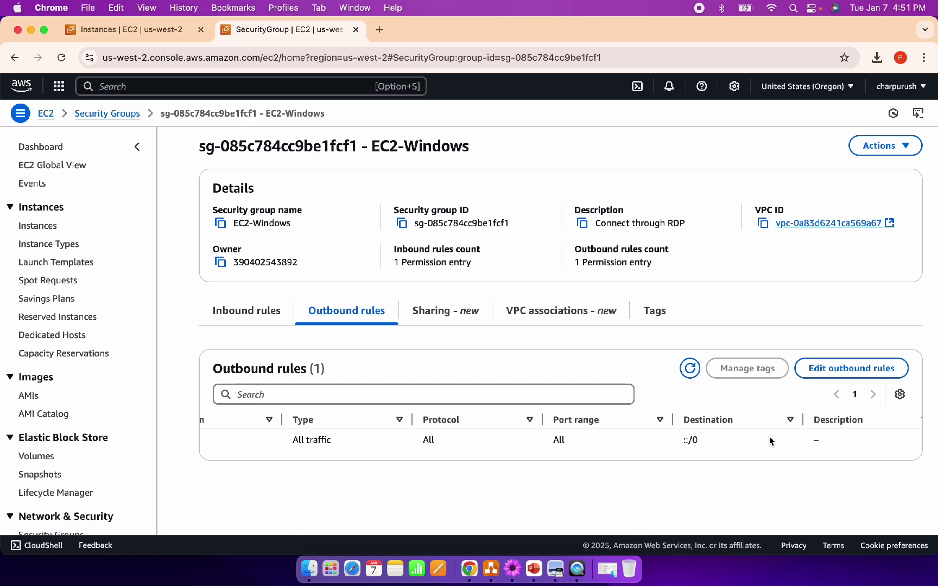
{"action": "left_click", "coordinate": [263, 322]}
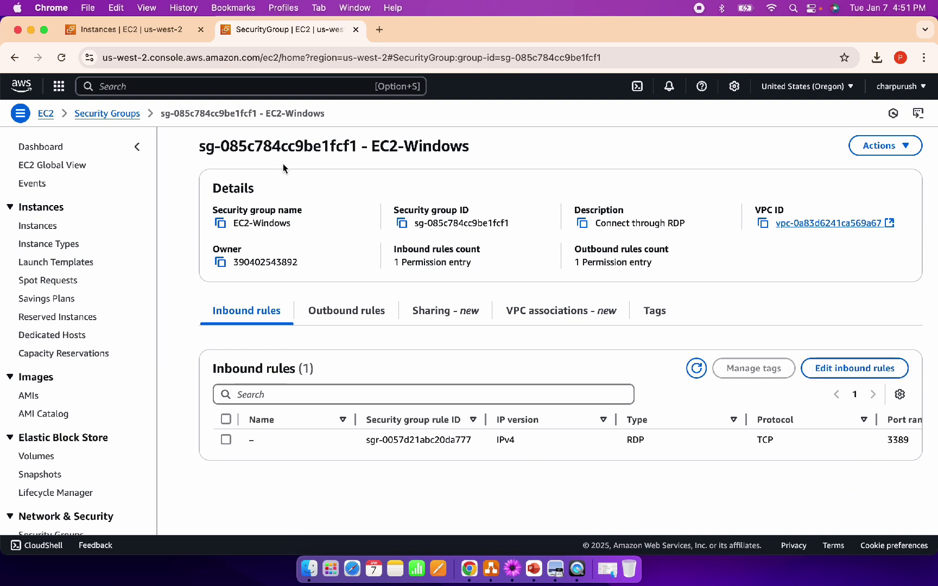
- Return to the EC2 instances list, refresh the instance status, and open the Test-Windows-Server instance summary
{"action": "left_click", "coordinate": [143, 33]}
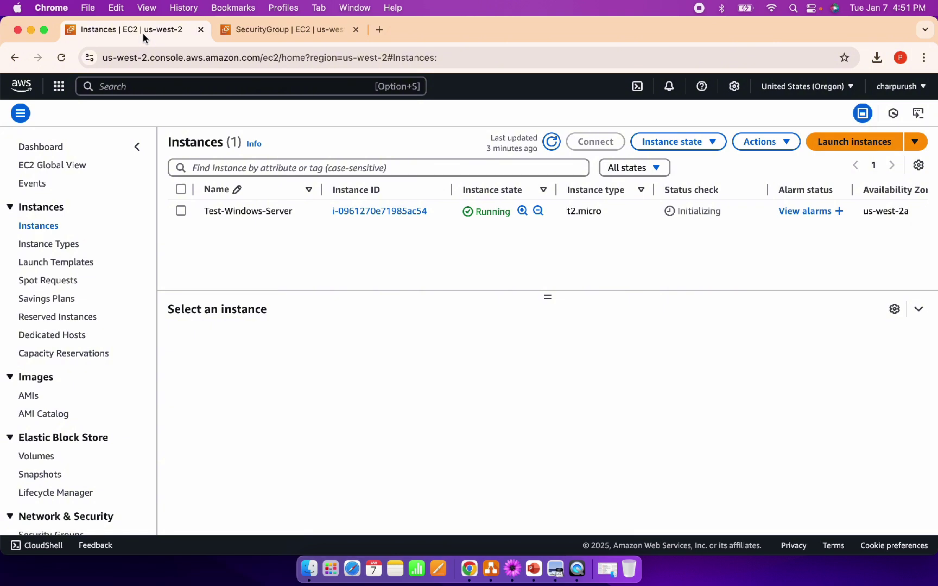
{"action": "left_click", "coordinate": [553, 143]}
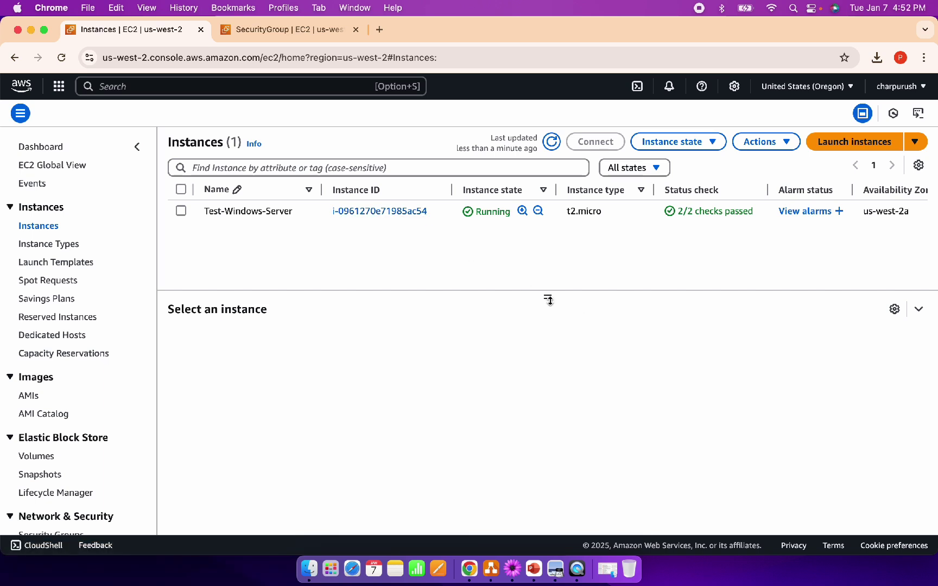
{"action": "left_click", "coordinate": [401, 213]}
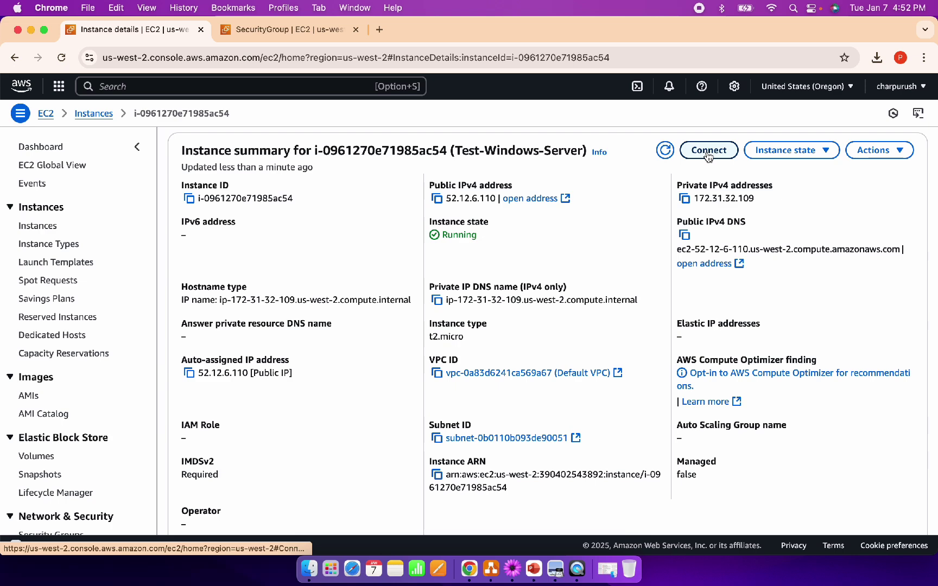
- Review the Test-Windows-Server instance details, status checks with alarms, and monitoring metrics
{"action": "scroll", "coordinate": [565, 230], "scroll_direction": "down", "scroll_amount": 1}
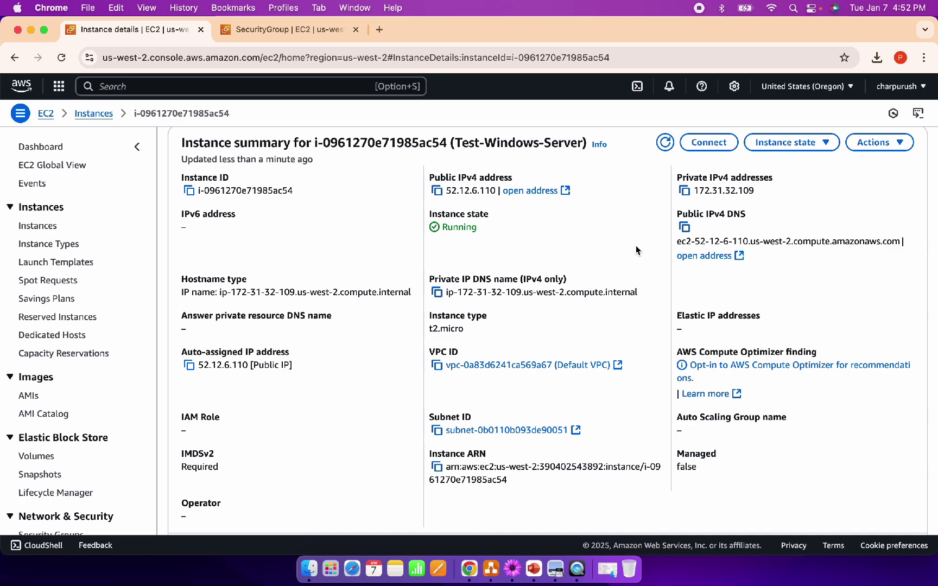
{"action": "scroll", "coordinate": [636, 250], "scroll_direction": "down", "scroll_amount": 5}
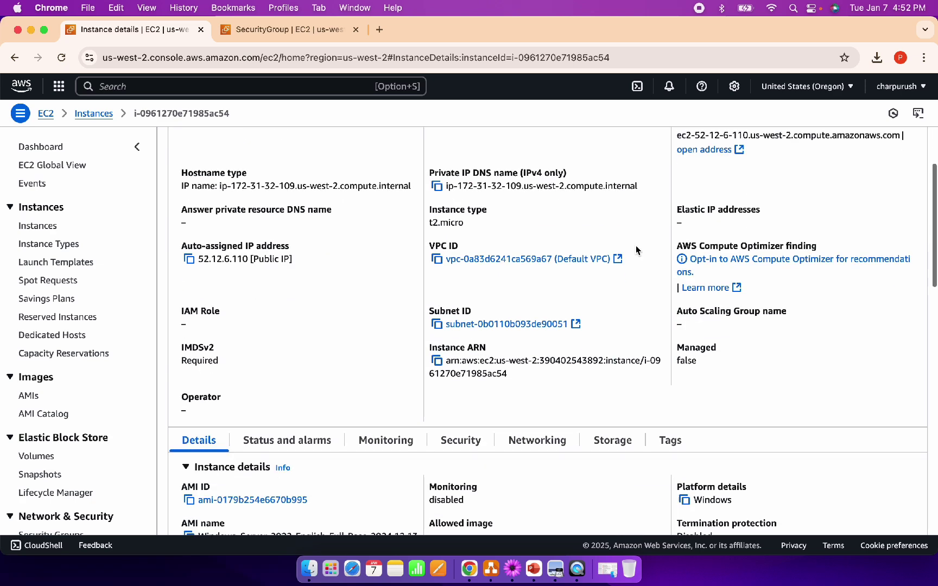
{"action": "scroll", "coordinate": [635, 247], "scroll_direction": "down", "scroll_amount": 1}
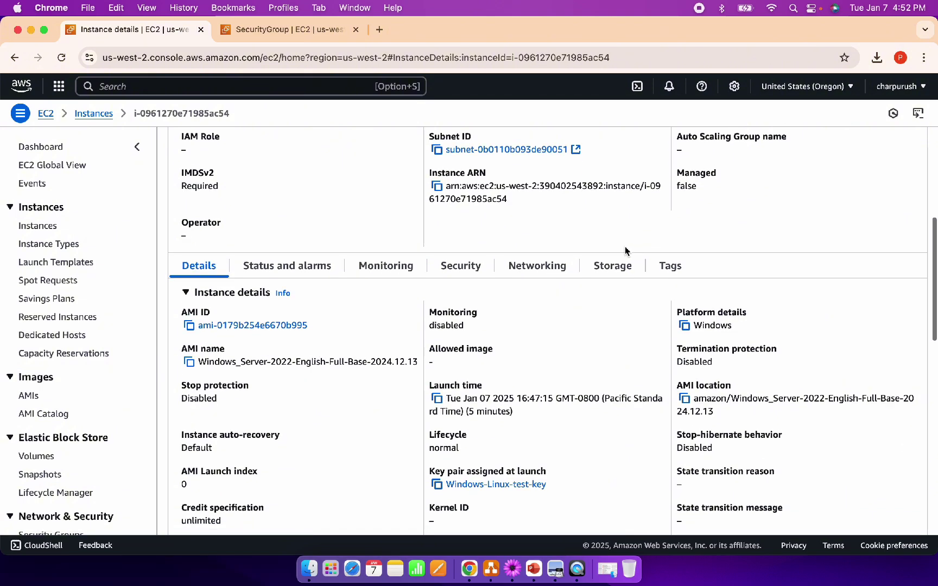
{"action": "scroll", "coordinate": [272, 229], "scroll_direction": "down", "scroll_amount": 2}
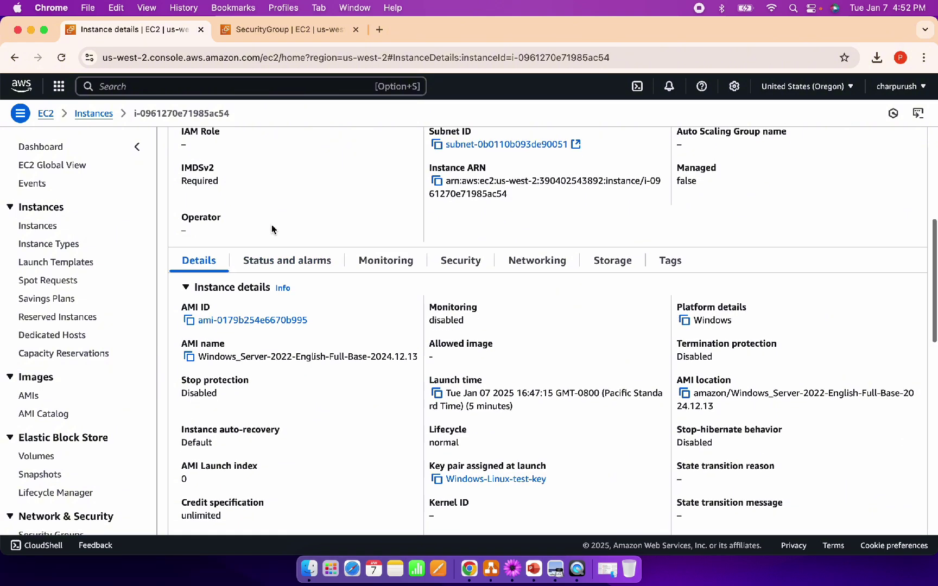
{"action": "left_click", "coordinate": [282, 196]}
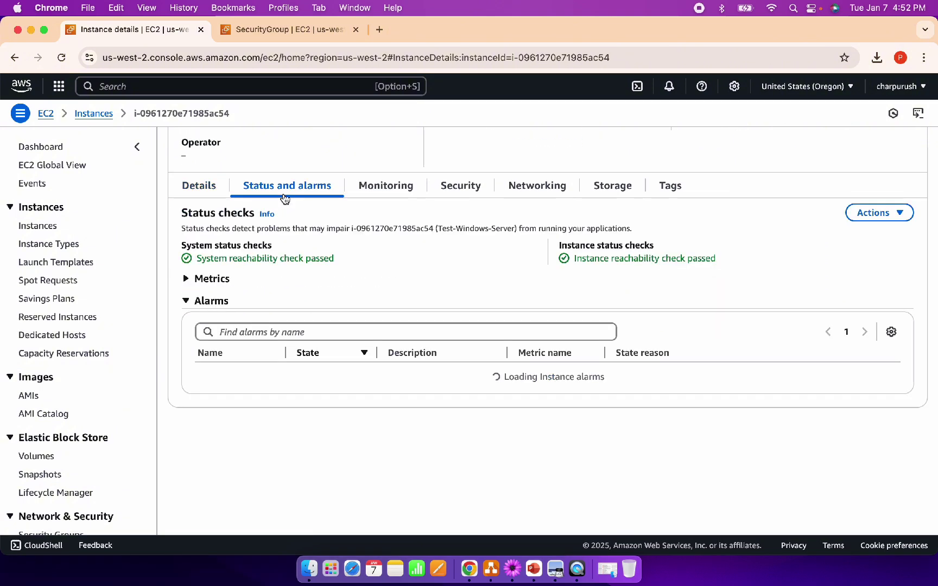
{"action": "left_click", "coordinate": [202, 187]}
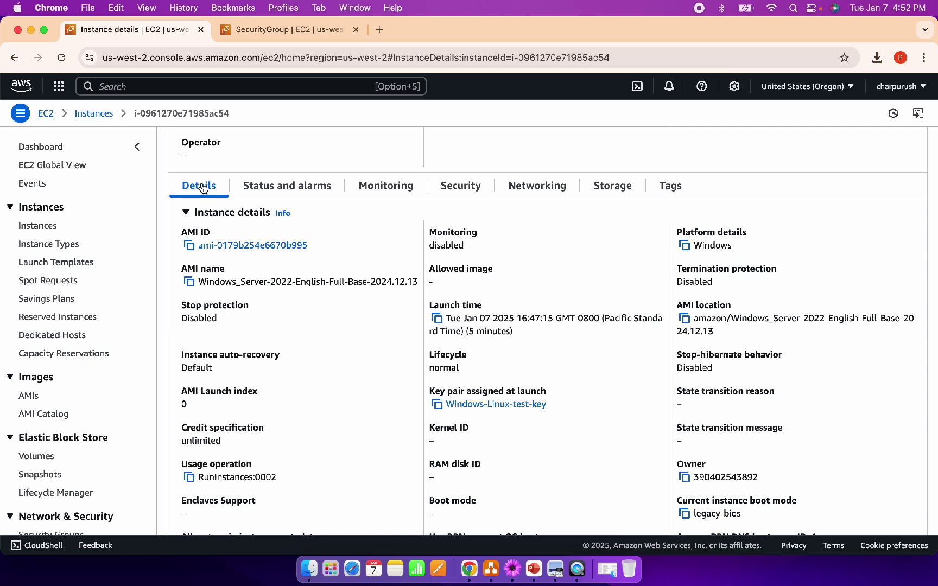
{"action": "left_click", "coordinate": [263, 197]}
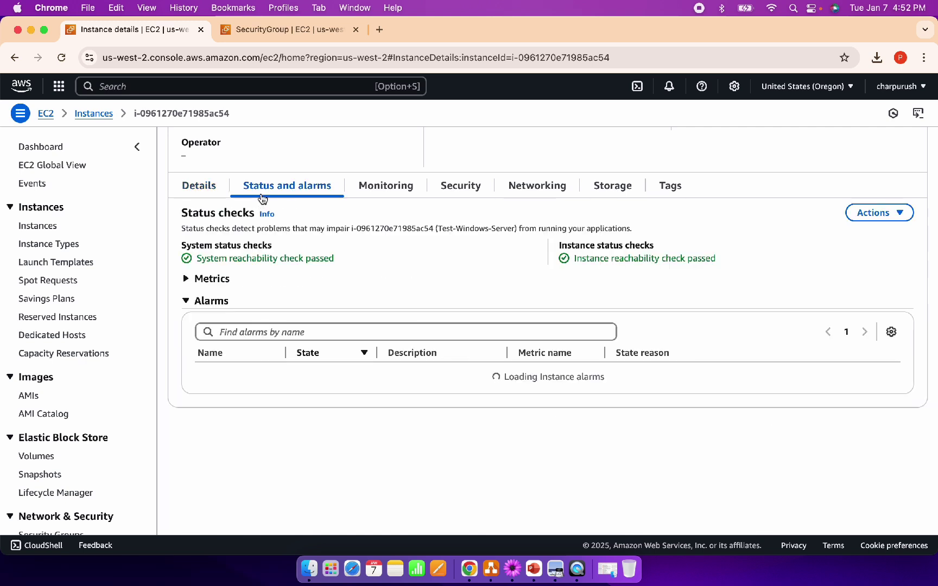
{"action": "left_click", "coordinate": [400, 186]}
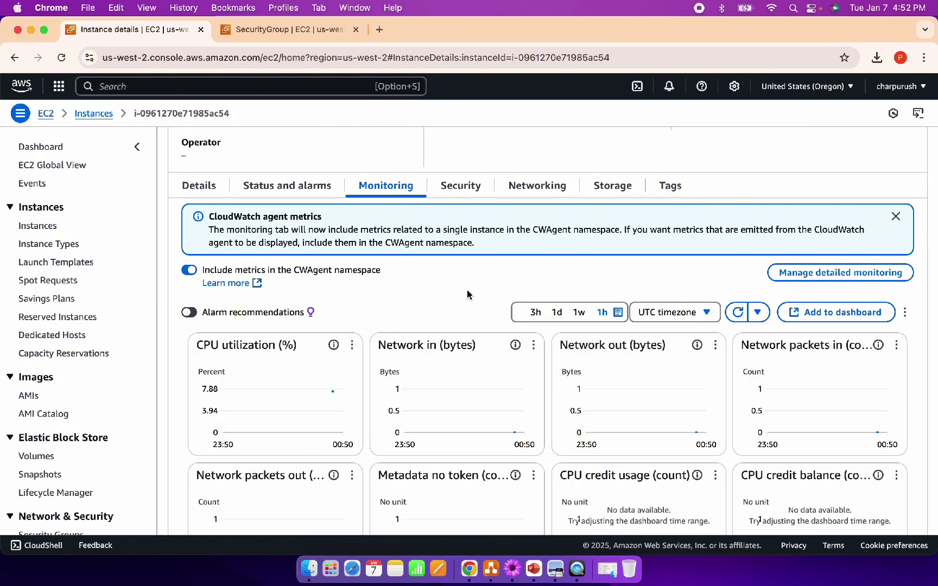
- Review the instance's security details, including its security group and the inbound and outbound rules
{"action": "left_click", "coordinate": [470, 188]}
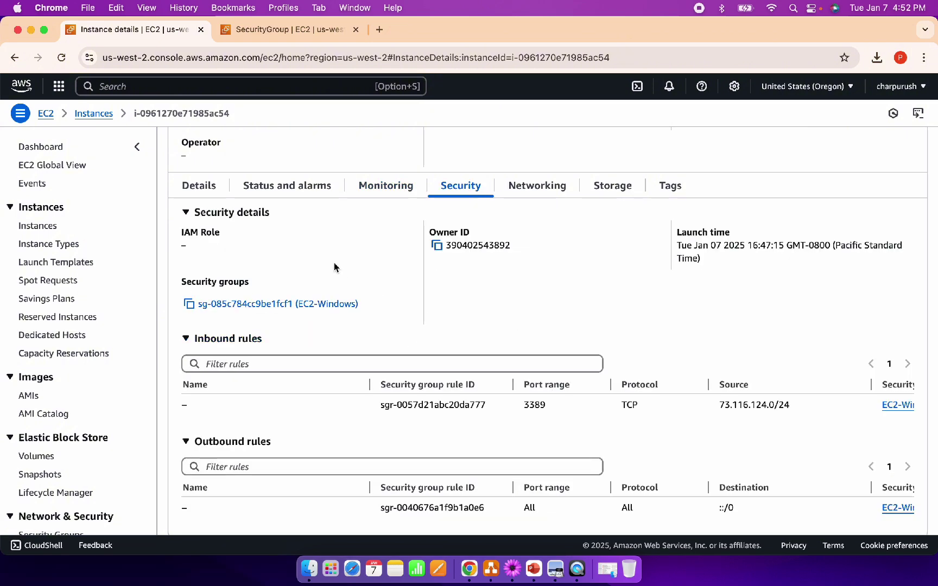
{"action": "scroll", "coordinate": [334, 267], "scroll_direction": "down", "scroll_amount": 1}
{"action": "scroll", "coordinate": [335, 267], "scroll_direction": "down", "scroll_amount": 4}
{"action": "scroll", "coordinate": [335, 266], "scroll_direction": "up", "scroll_amount": 5}
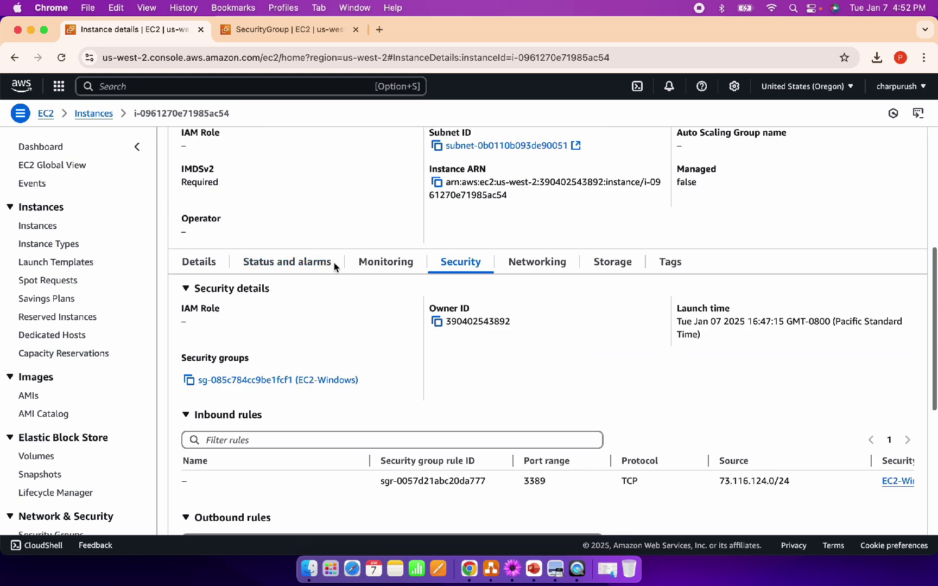
- Examine the instance's networking details, network interfaces and Elastic IP addresses
{"action": "left_click", "coordinate": [538, 262]}
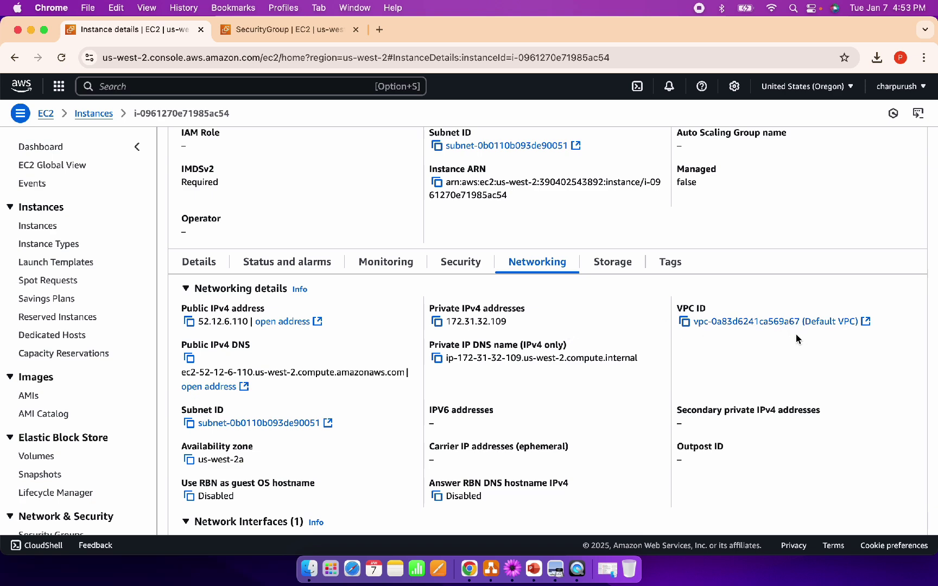
{"action": "scroll", "coordinate": [434, 310], "scroll_direction": "down", "scroll_amount": 3}
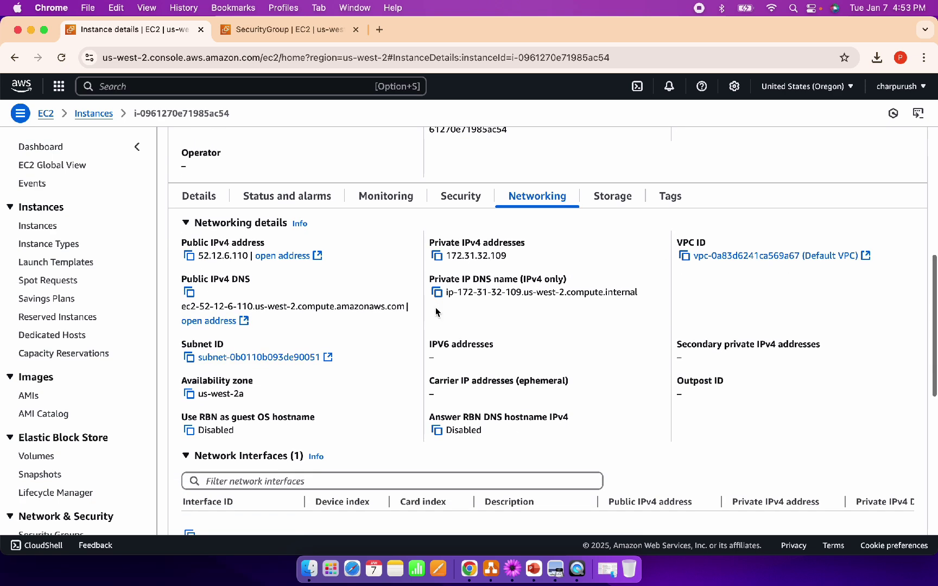
{"action": "scroll", "coordinate": [435, 312], "scroll_direction": "down", "scroll_amount": 3}
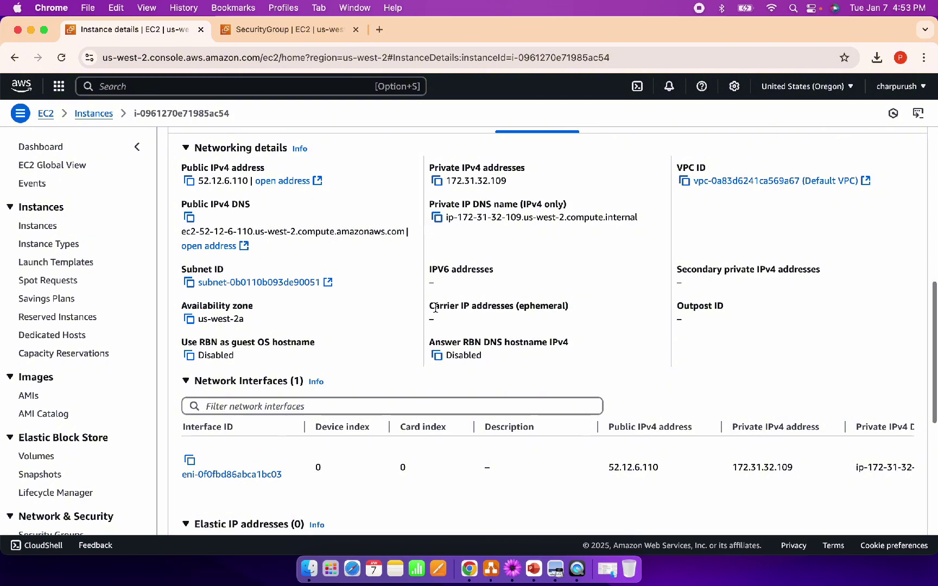
{"action": "scroll", "coordinate": [435, 307], "scroll_direction": "down", "scroll_amount": 10}
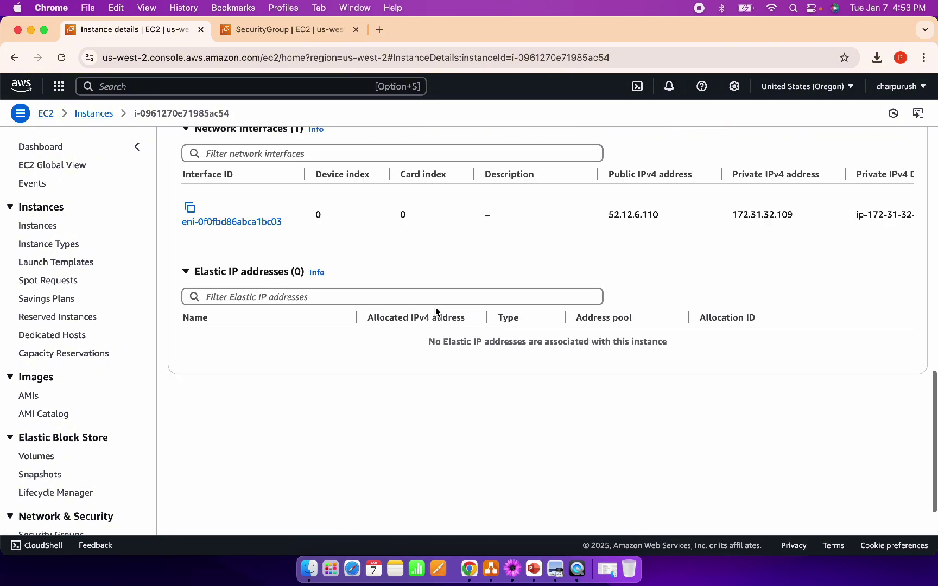
{"action": "scroll", "coordinate": [435, 307], "scroll_direction": "up", "scroll_amount": 10}
- Examine the instance's root device, block device columns and tags, and return to the start of the instance summary
{"action": "left_click", "coordinate": [612, 419]}
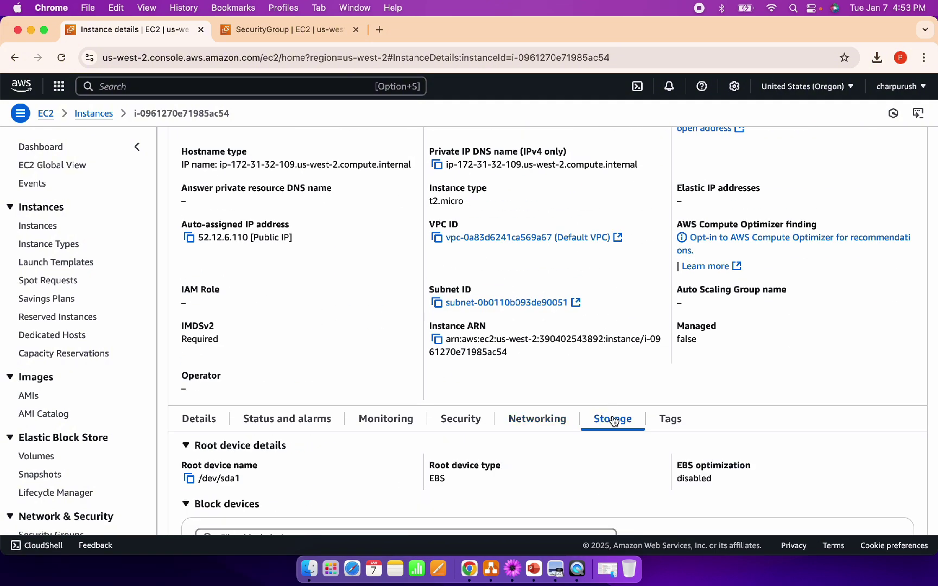
{"action": "scroll", "coordinate": [526, 295], "scroll_direction": "down", "scroll_amount": 5}
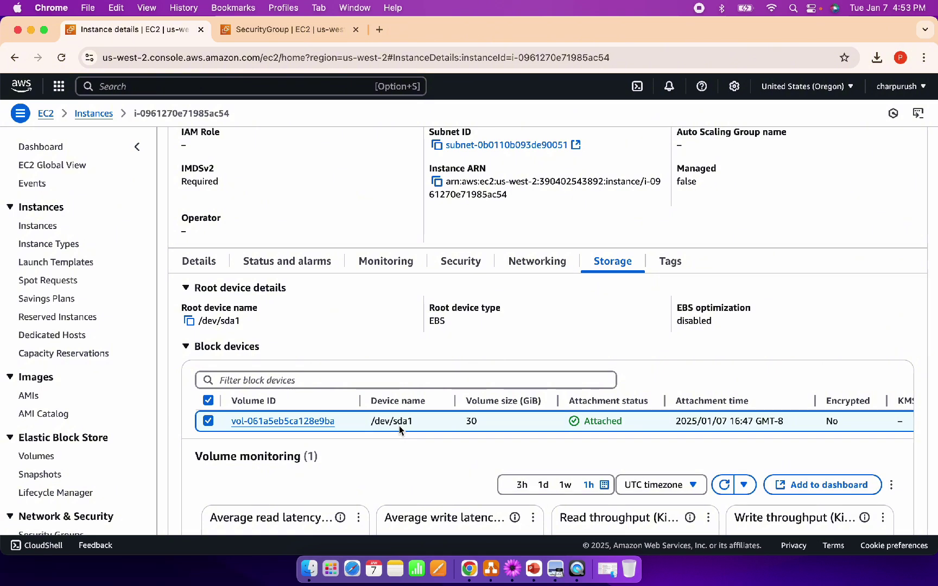
{"action": "scroll", "coordinate": [528, 435], "scroll_direction": "right", "scroll_amount": 10}
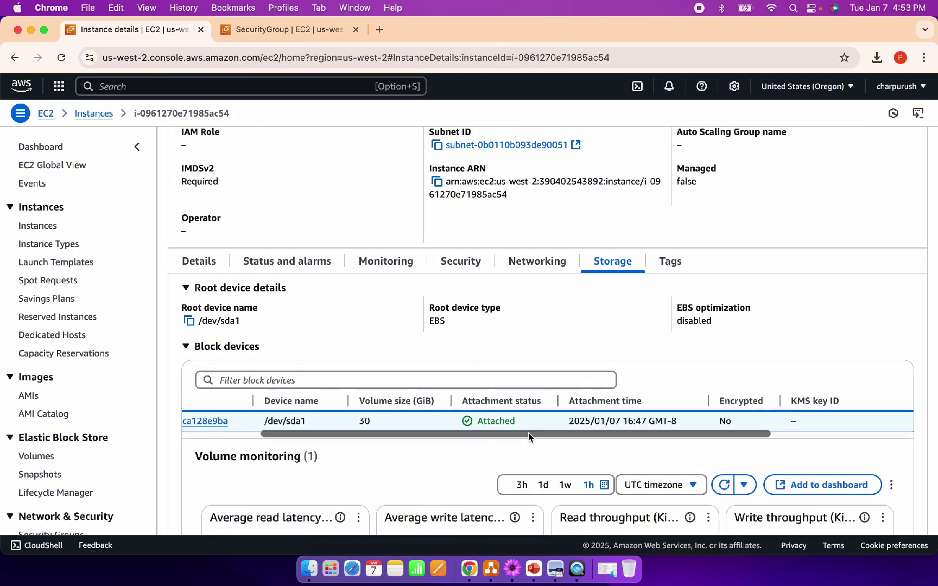
{"action": "scroll", "coordinate": [528, 432], "scroll_direction": "left", "scroll_amount": 10}
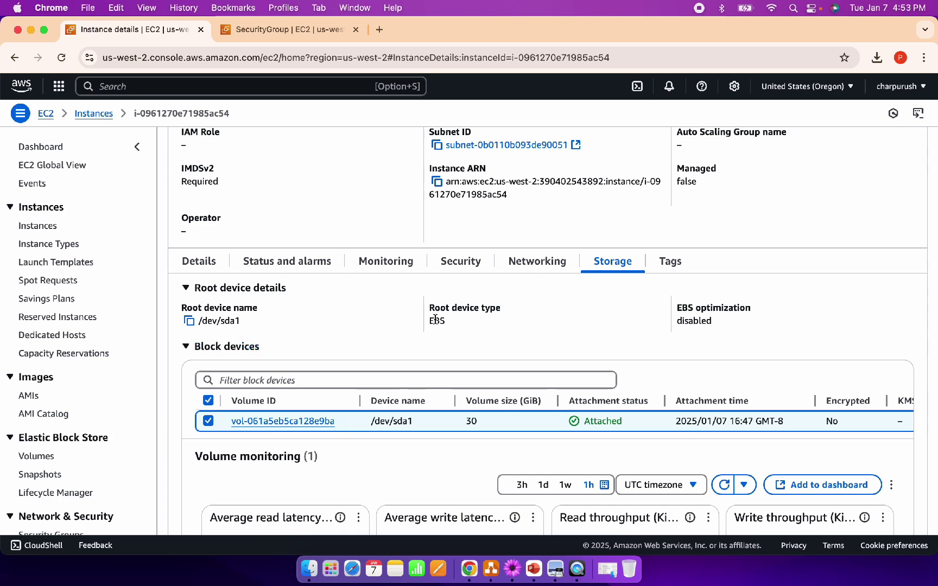
{"action": "left_click", "coordinate": [671, 266]}
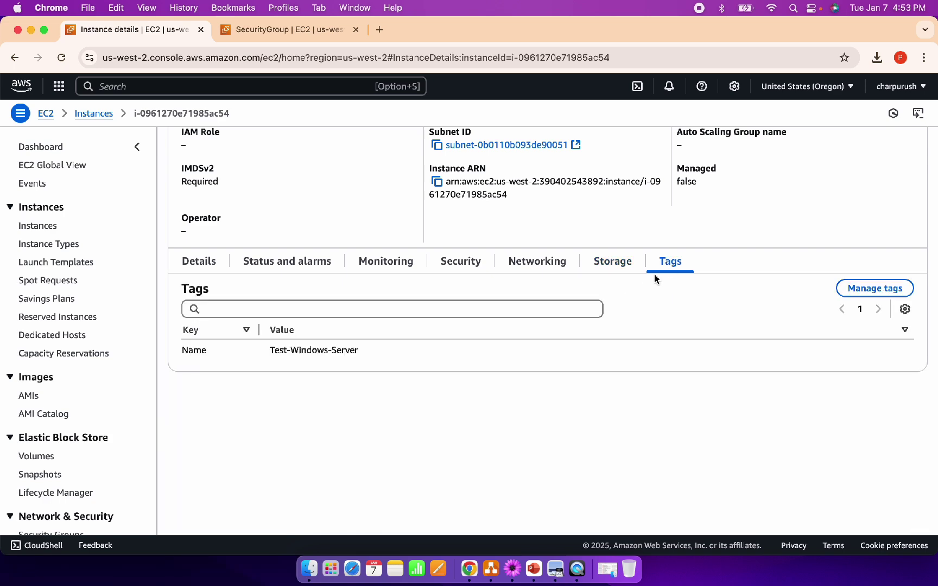
{"action": "scroll", "coordinate": [506, 318], "scroll_direction": "up", "scroll_amount": 5}
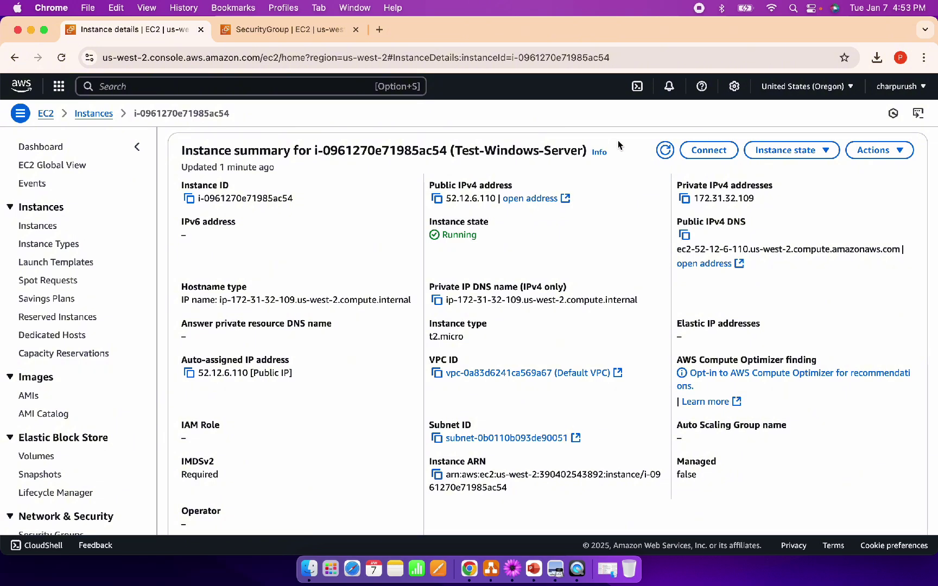
- Download the remote desktop file for connecting to Test-Windows-Server with an RDP client
{"action": "left_click", "coordinate": [708, 150]}
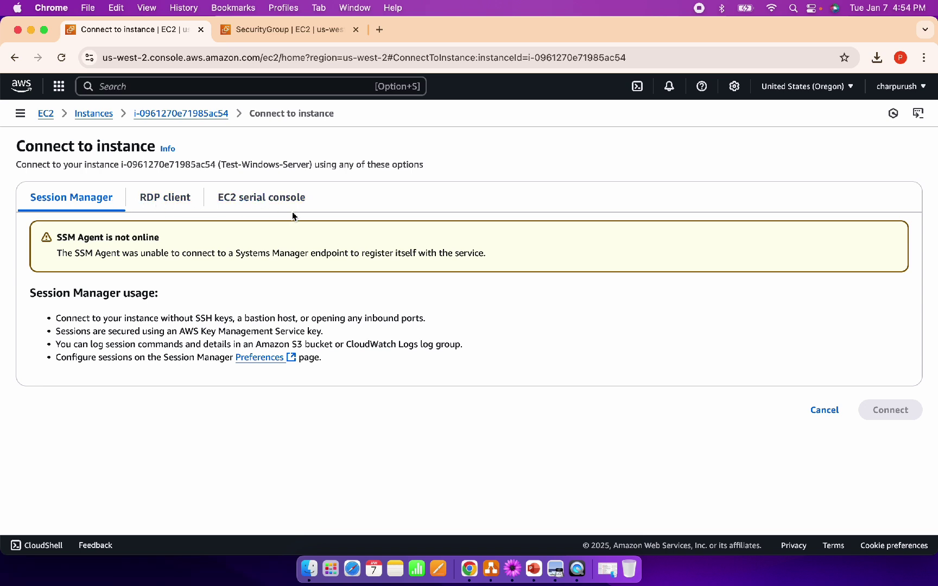
{"action": "left_click", "coordinate": [181, 199]}
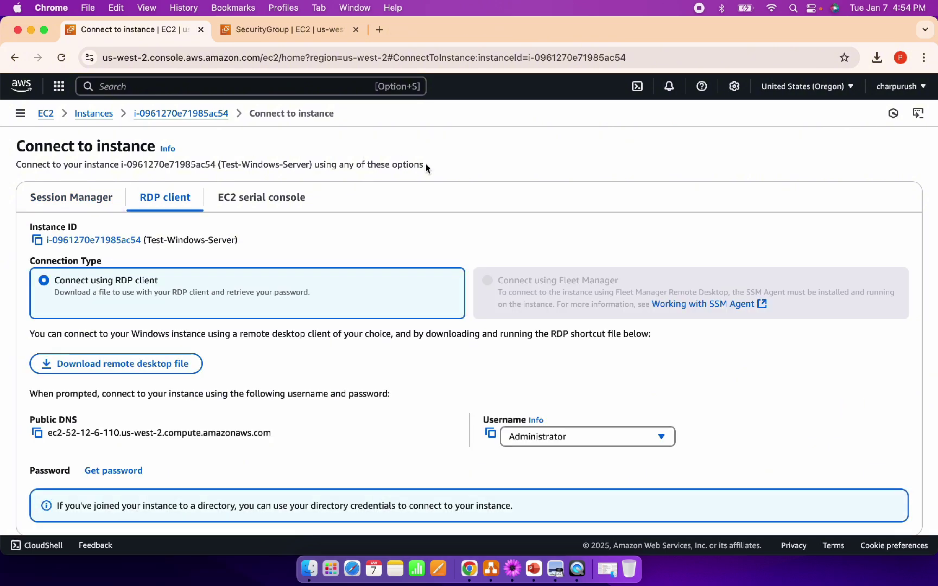
{"action": "scroll", "coordinate": [425, 164], "scroll_direction": "down", "scroll_amount": 2}
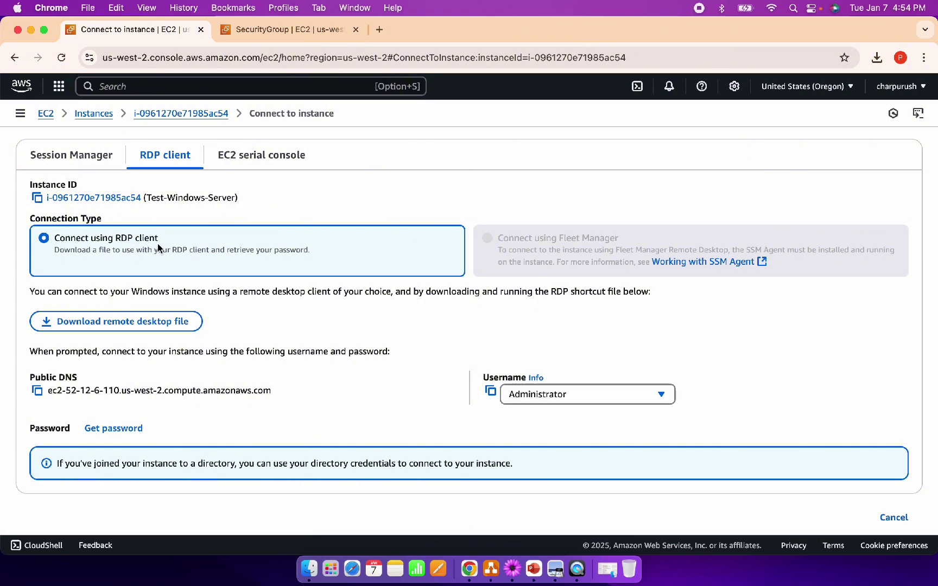
{"action": "left_click", "coordinate": [151, 325]}
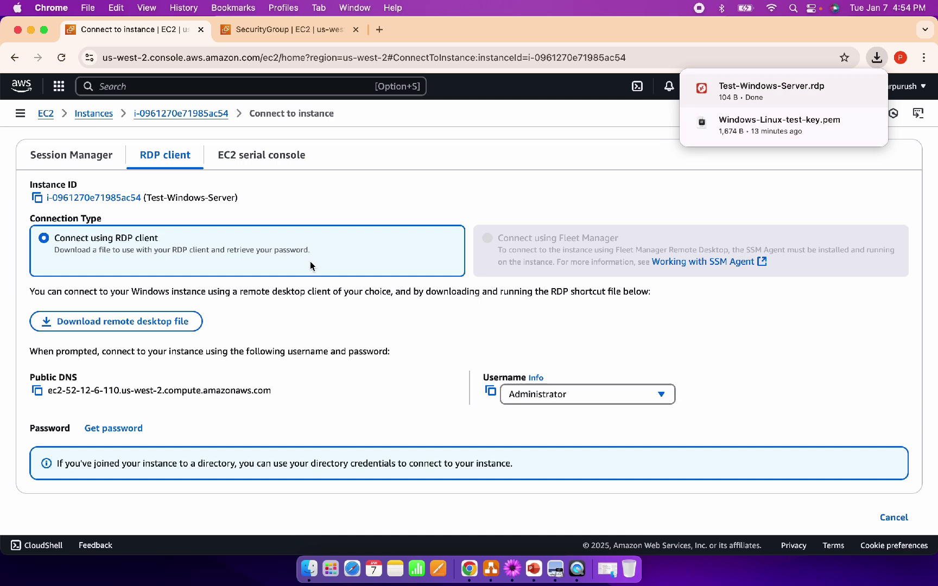
{"action": "left_click", "coordinate": [276, 340]}
- Decrypt the Windows administrator password using the private key file Windows-Linux-test-key.pem and copy the password
{"action": "scroll", "coordinate": [277, 341], "scroll_direction": "down", "scroll_amount": 2}
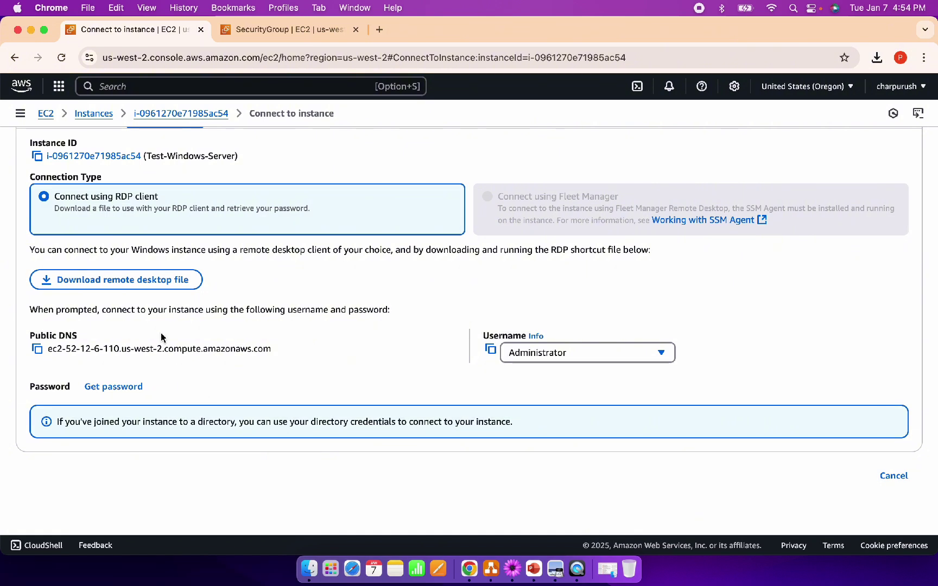
{"action": "left_click", "coordinate": [118, 387]}
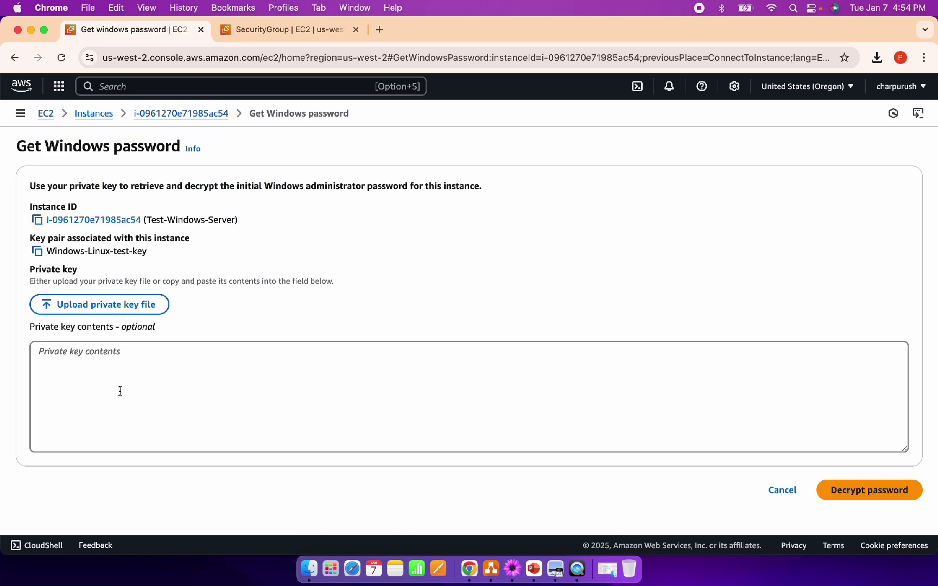
{"action": "left_click", "coordinate": [111, 354]}
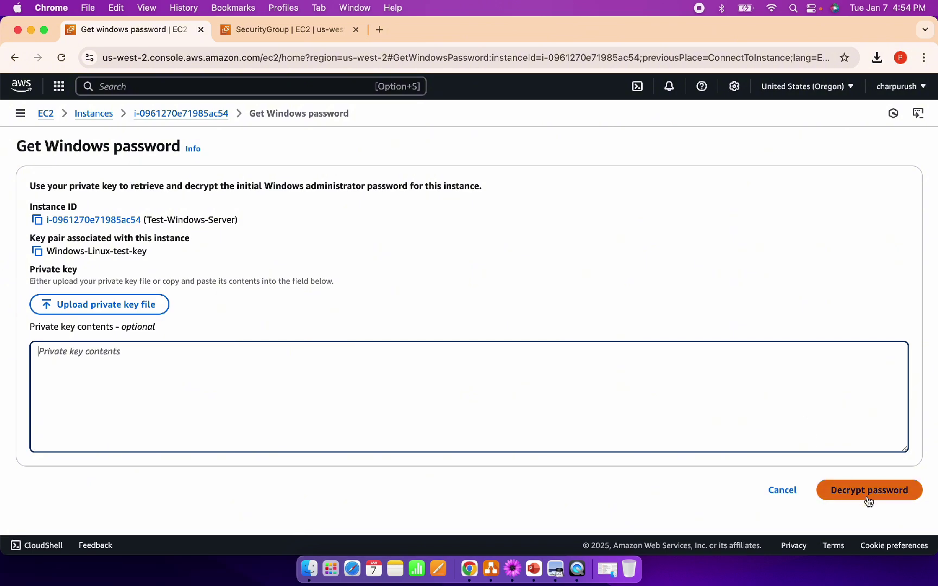
{"action": "left_click", "coordinate": [145, 308]}
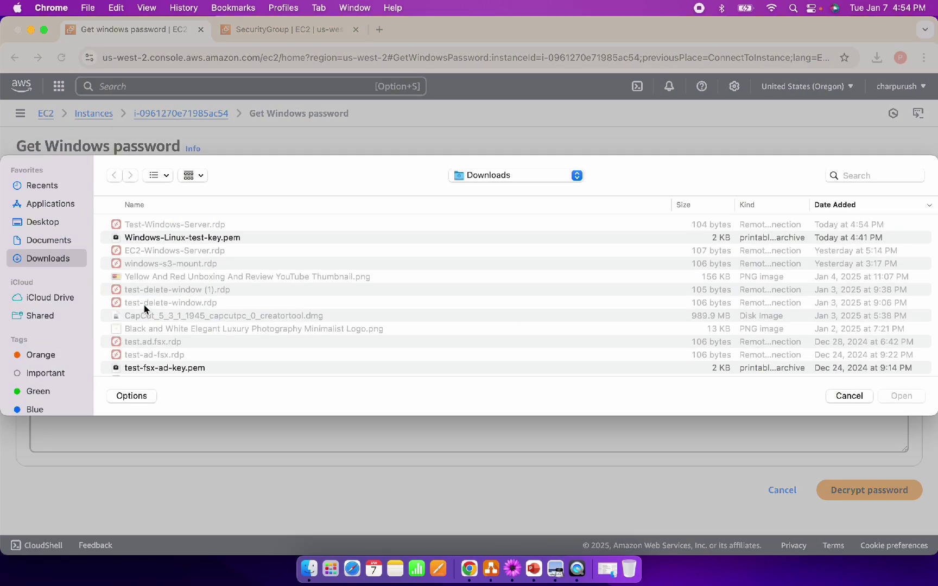
{"action": "left_click", "coordinate": [201, 238]}
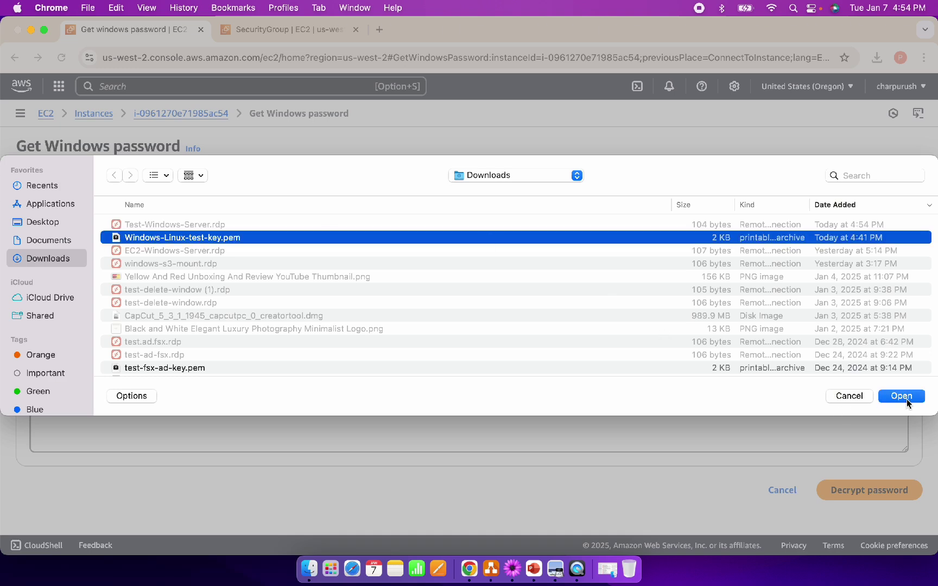
{"action": "left_click", "coordinate": [902, 396]}
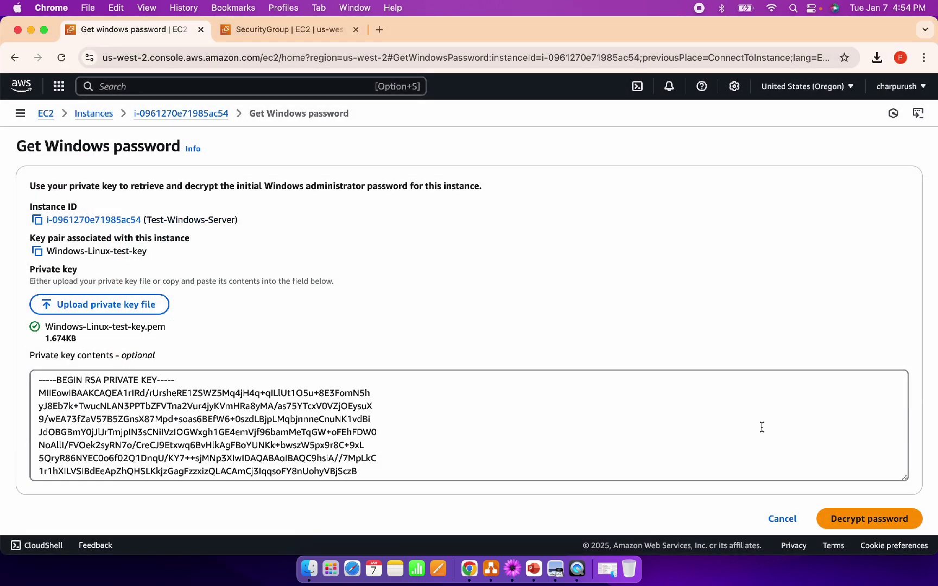
{"action": "left_click", "coordinate": [874, 525]}
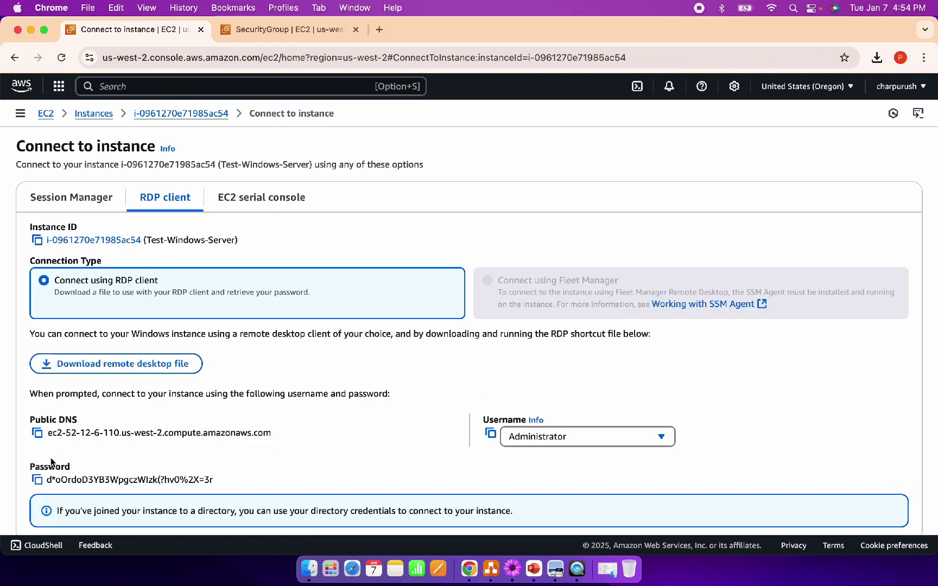
{"action": "left_click", "coordinate": [36, 479]}
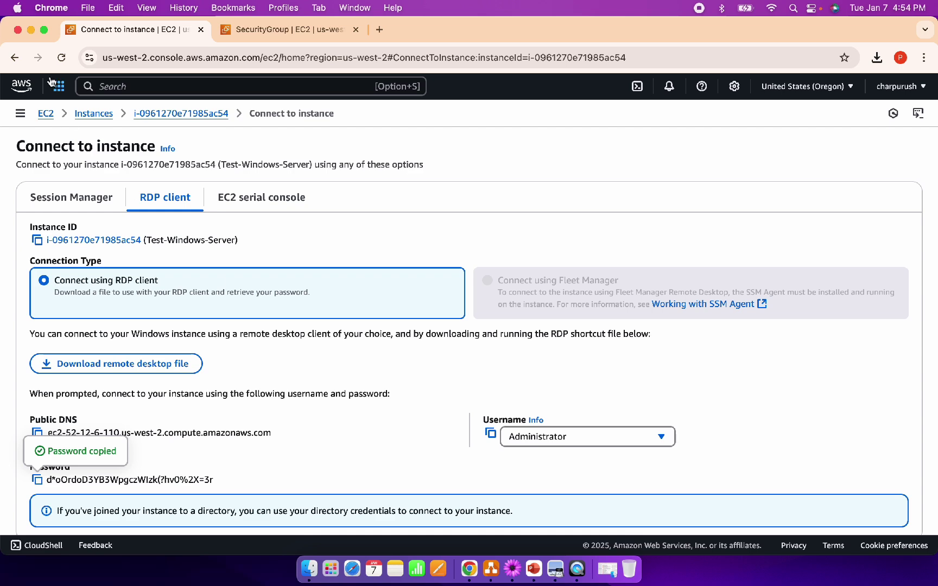
- Open Test-Windows-Server.rdp from Downloads in Microsoft Remote Desktop and connect as Administrator with the copied account password, accepting the unverified certificate
{"action": "left_click", "coordinate": [320, 579]}
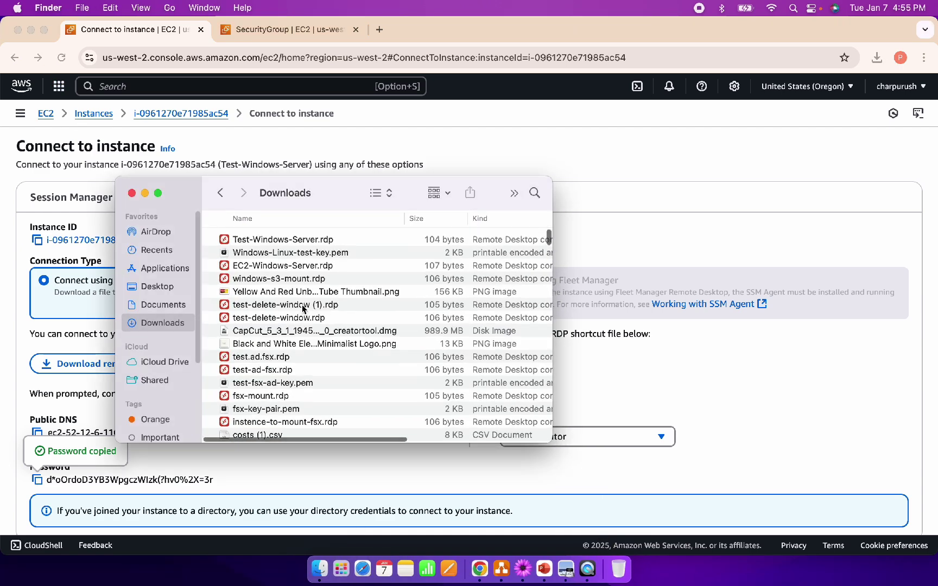
{"action": "left_click", "coordinate": [275, 239]}
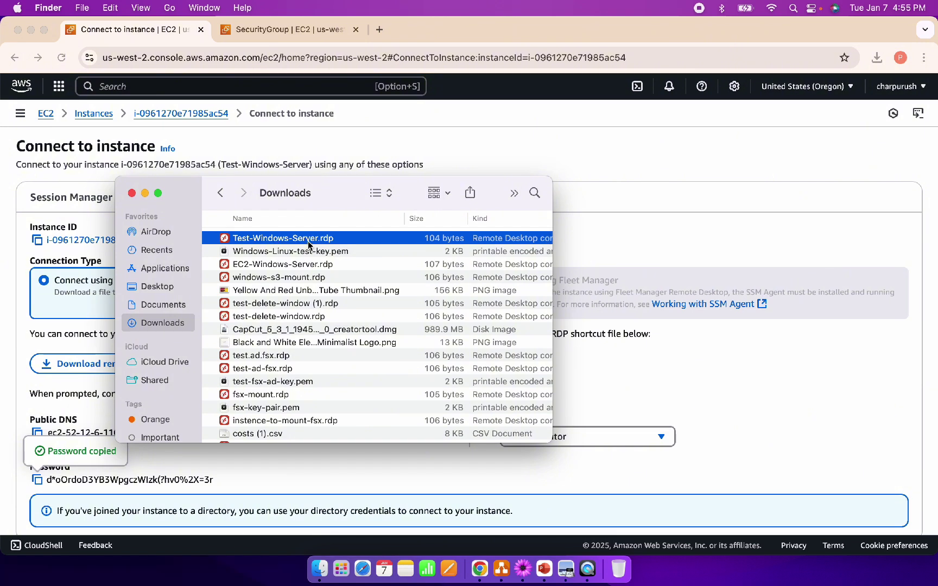
{"action": "double_click", "coordinate": [270, 242]}
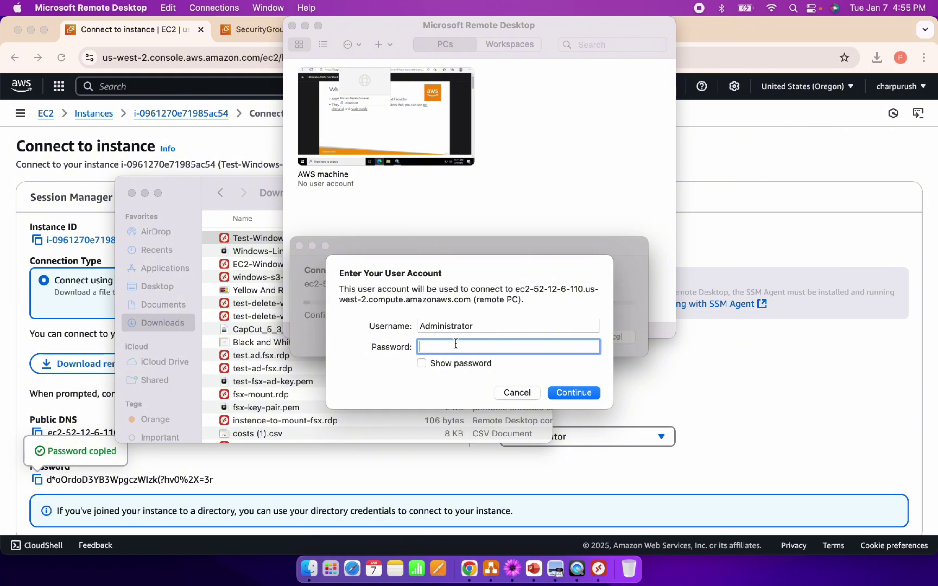
{"action": "key", "text": "super+v"}
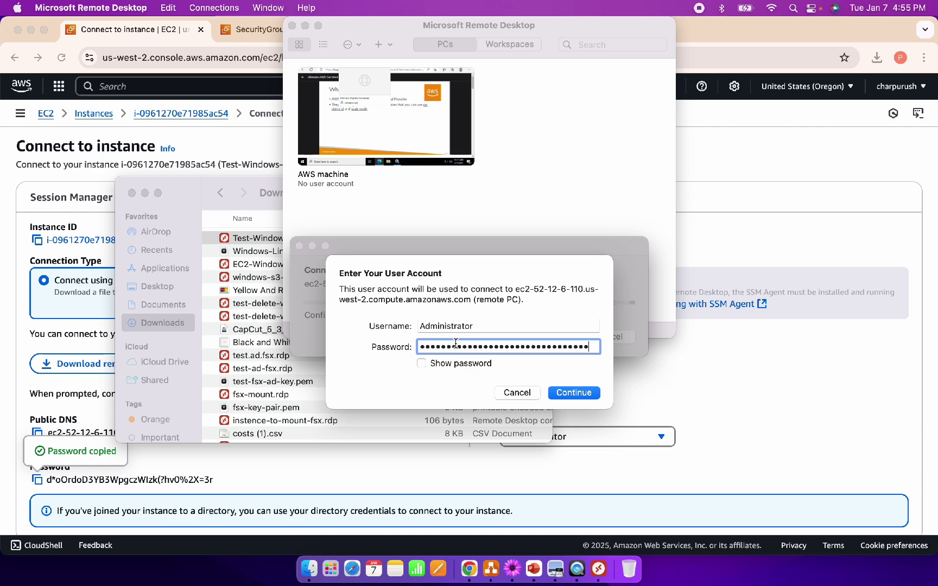
{"action": "left_click", "coordinate": [574, 392]}
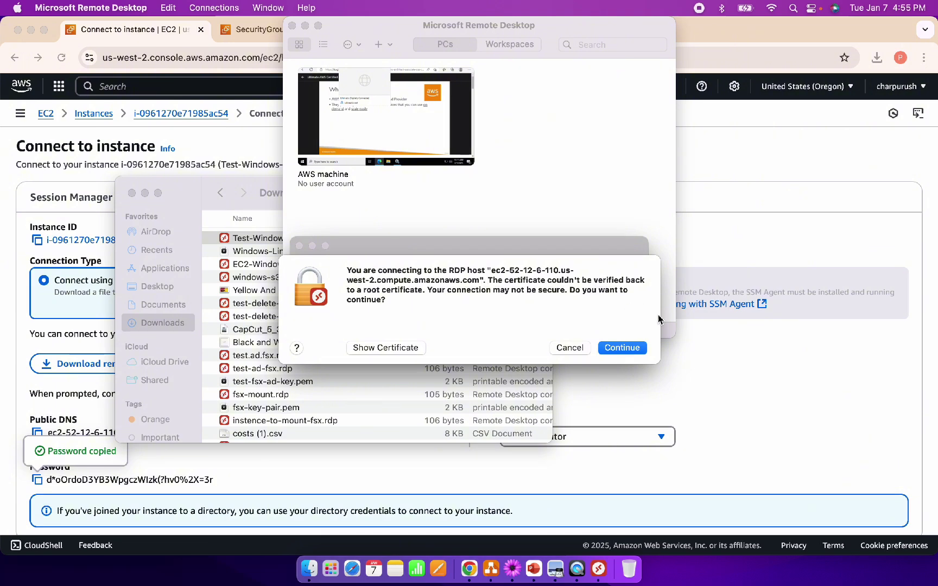
{"action": "left_click", "coordinate": [622, 348]}
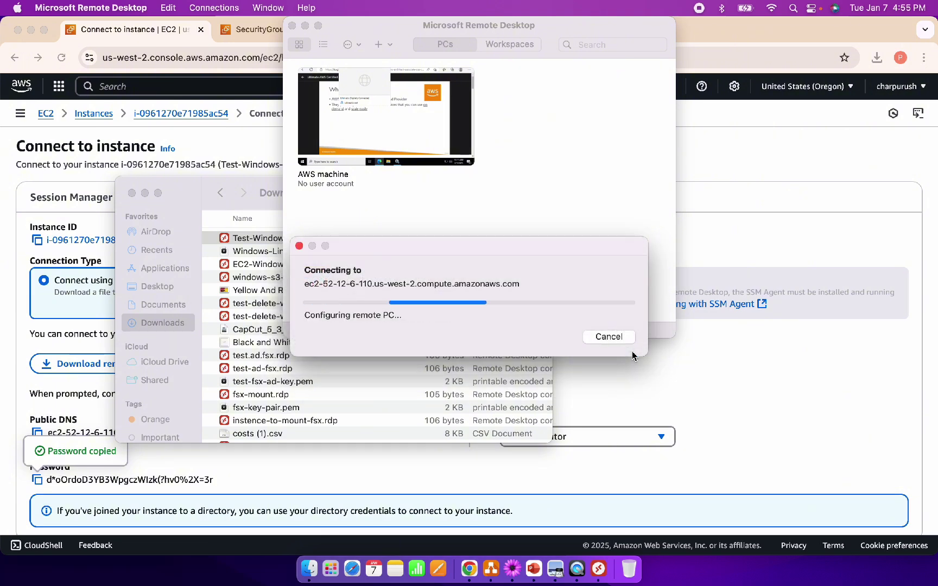
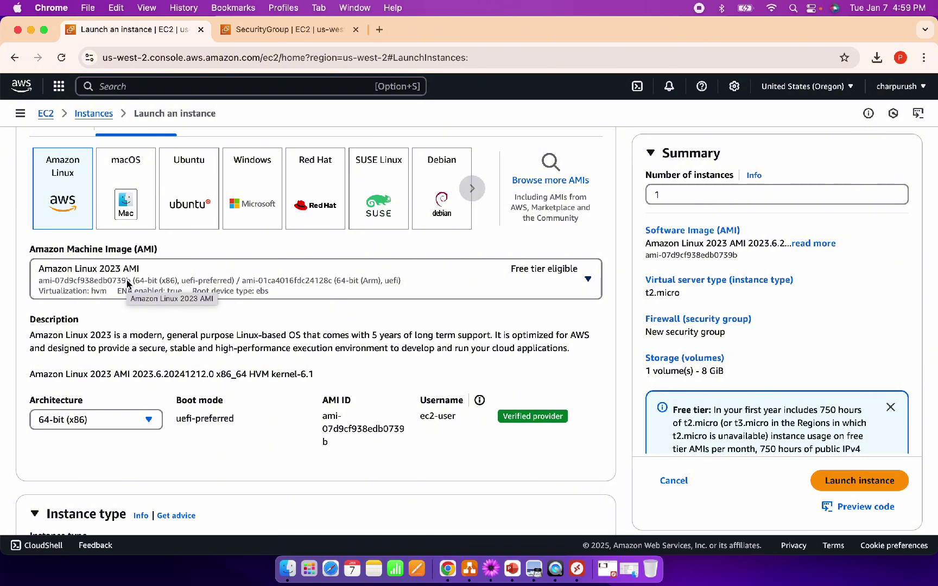
- Check the default username of the Amazon Linux 2023 AMI and select the existing key pair Windows-Linux-test-key for the new instance
{"action": "scroll", "coordinate": [194, 351], "scroll_direction": "down", "scroll_amount": 2}
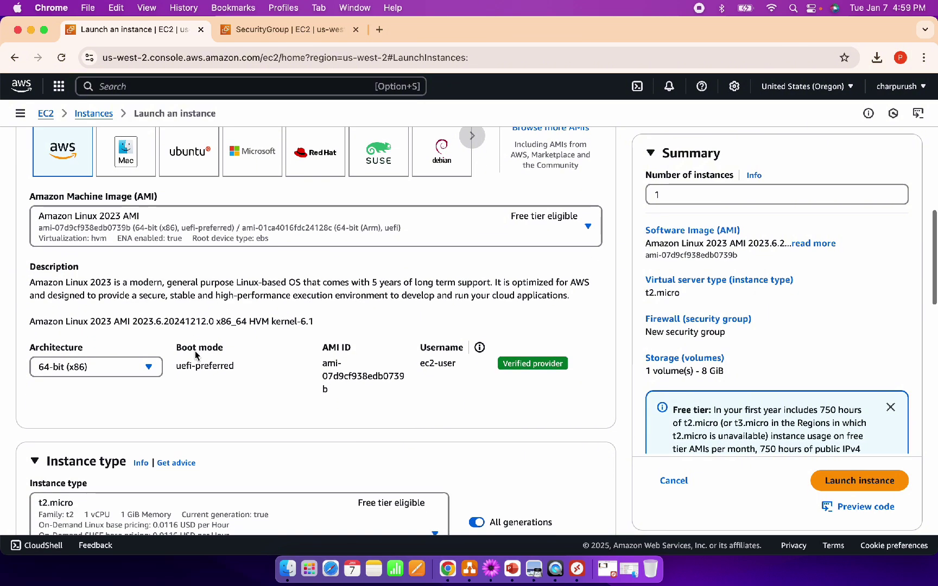
{"action": "scroll", "coordinate": [237, 387], "scroll_direction": "down", "scroll_amount": 3}
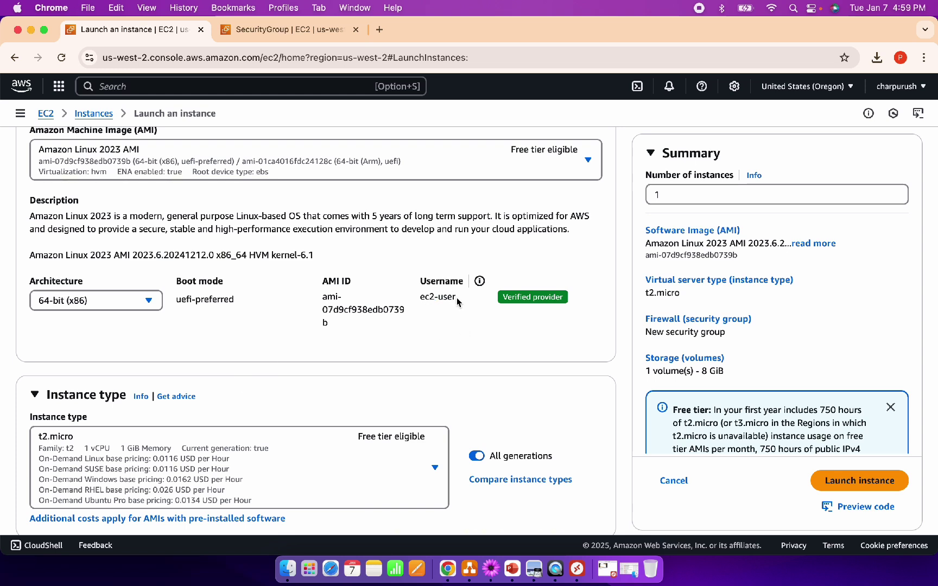
{"action": "left_click_drag", "start_coordinate": [456, 297], "coordinate": [422, 297]}
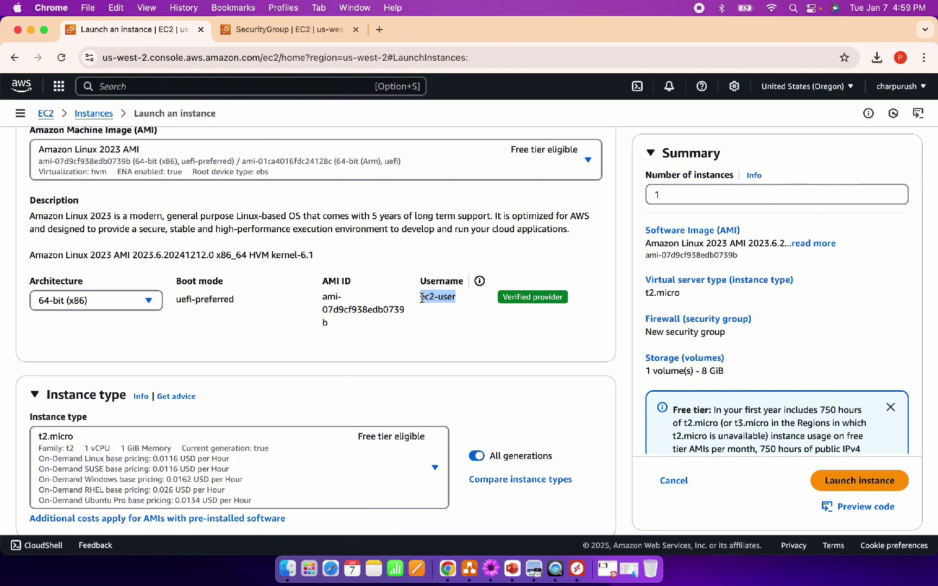
{"action": "scroll", "coordinate": [348, 286], "scroll_direction": "down", "scroll_amount": 3}
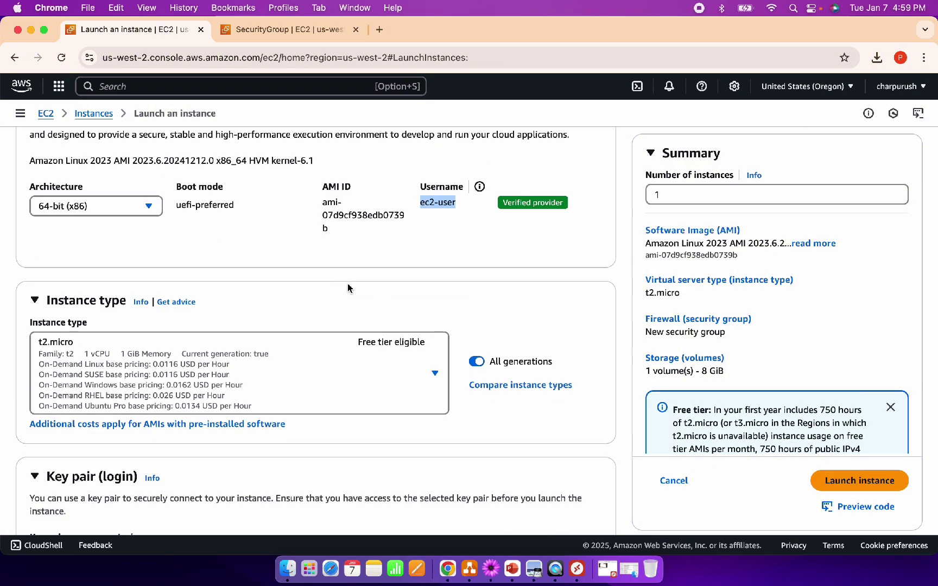
{"action": "scroll", "coordinate": [472, 195], "scroll_direction": "down", "scroll_amount": 2}
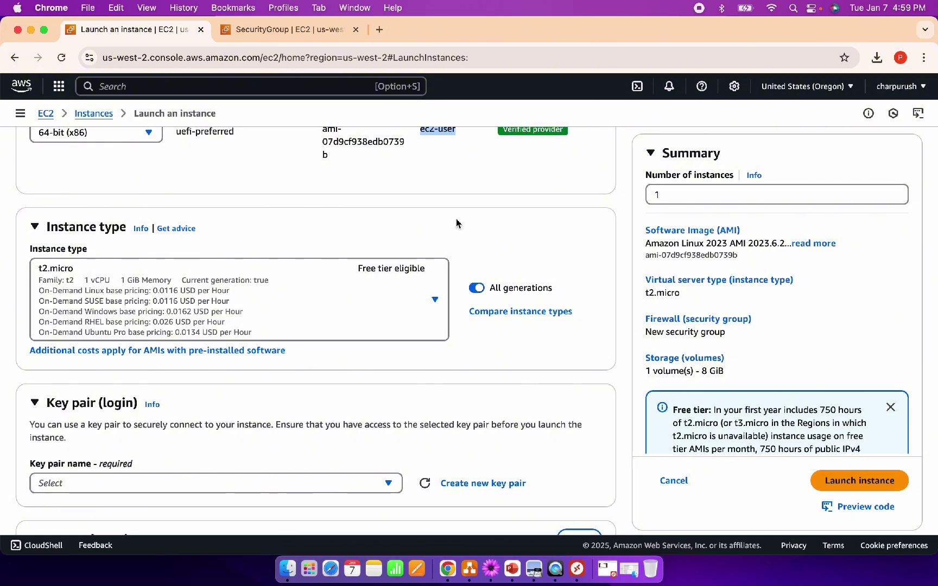
{"action": "scroll", "coordinate": [456, 223], "scroll_direction": "down", "scroll_amount": 4}
{"action": "scroll", "coordinate": [457, 222], "scroll_direction": "down", "scroll_amount": 1}
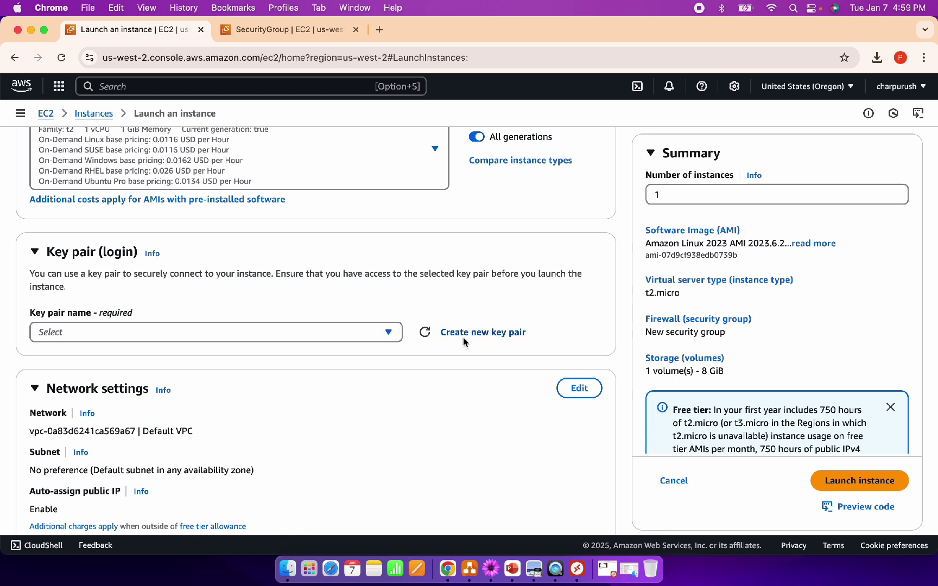
{"action": "left_click", "coordinate": [394, 333]}
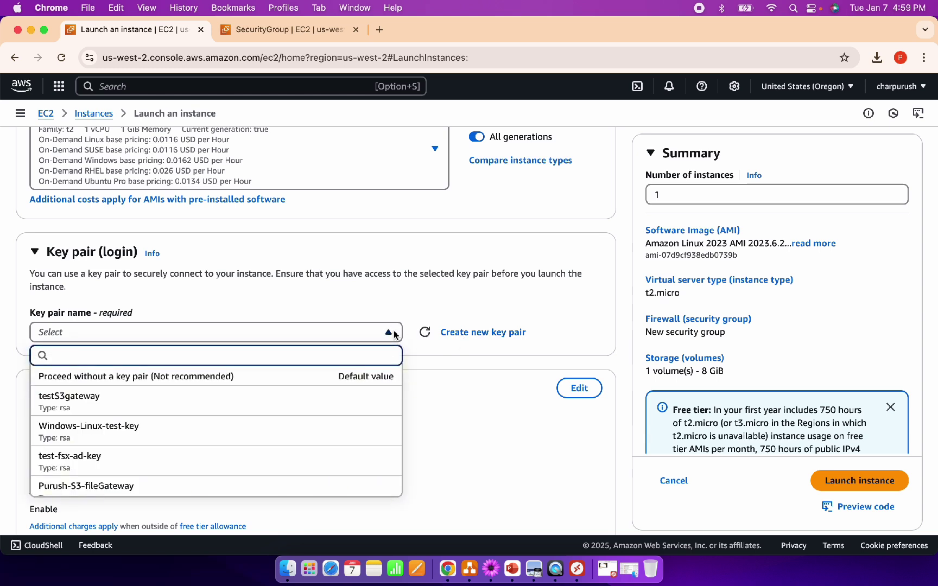
{"action": "left_click", "coordinate": [154, 431]}
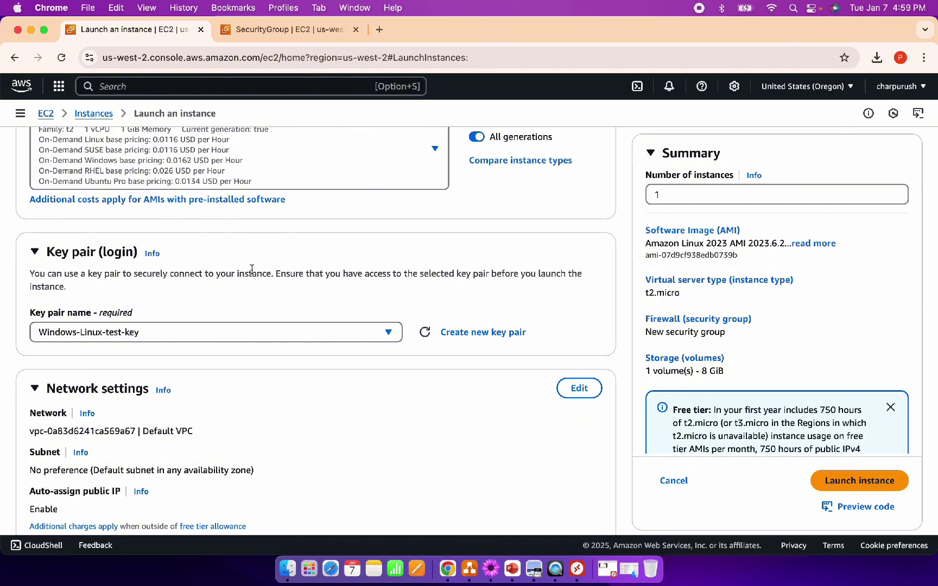
- Edit the network settings to use subnet-0b0110b093de90051 in us-west-2a of the default VPC, with auto-assign public IP set to Enable
{"action": "scroll", "coordinate": [273, 266], "scroll_direction": "down", "scroll_amount": 1}
{"action": "scroll", "coordinate": [273, 261], "scroll_direction": "down", "scroll_amount": 2}
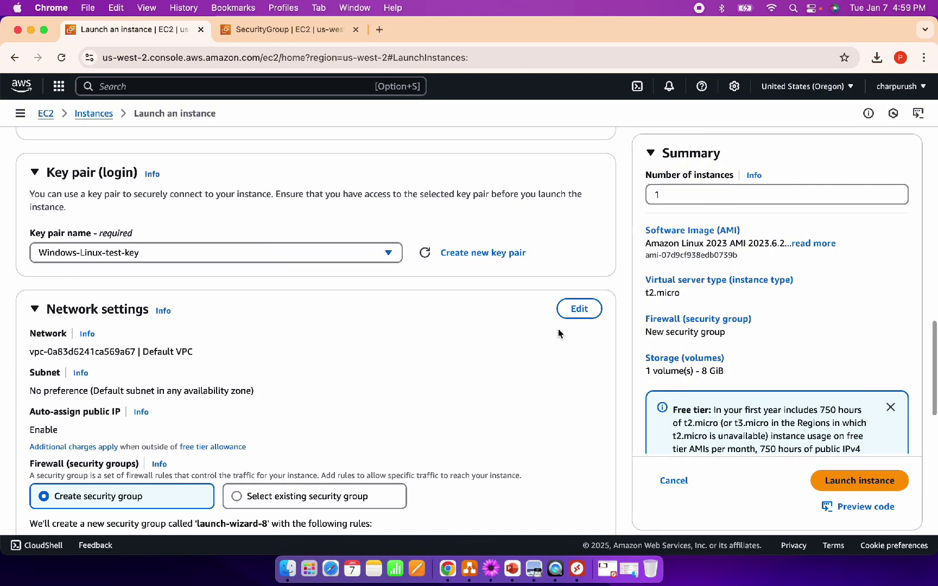
{"action": "left_click", "coordinate": [579, 311]}
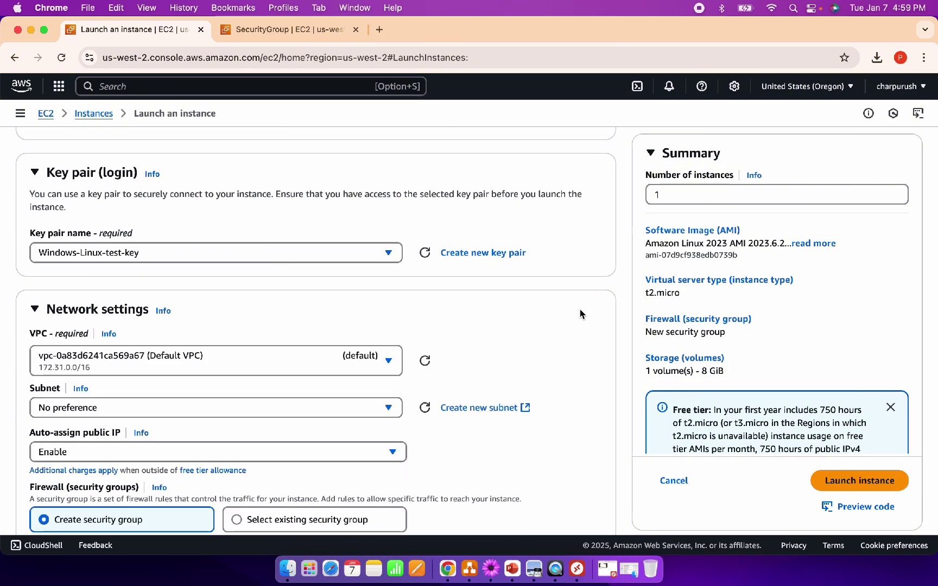
{"action": "scroll", "coordinate": [464, 307], "scroll_direction": "down", "scroll_amount": 3}
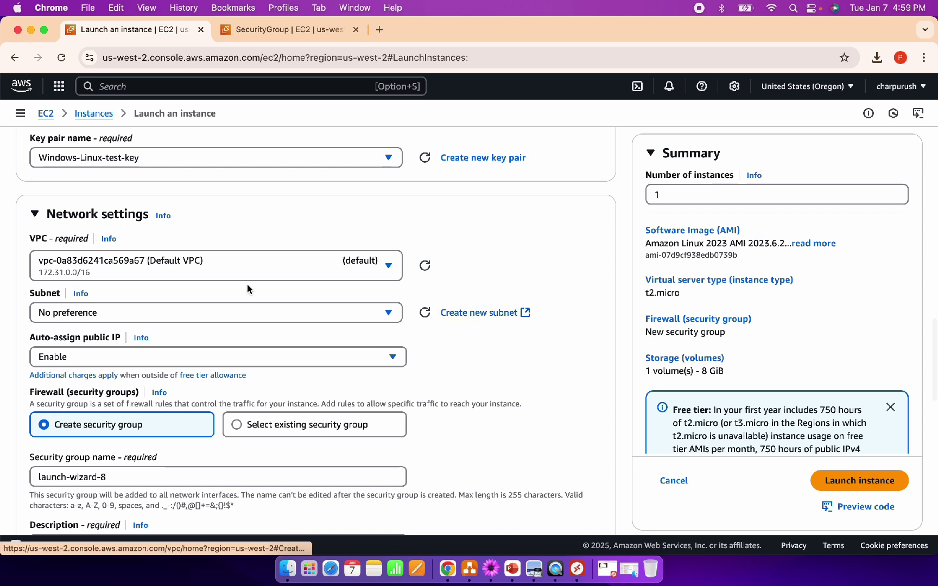
{"action": "left_click", "coordinate": [390, 265]}
{"action": "left_click", "coordinate": [390, 266]}
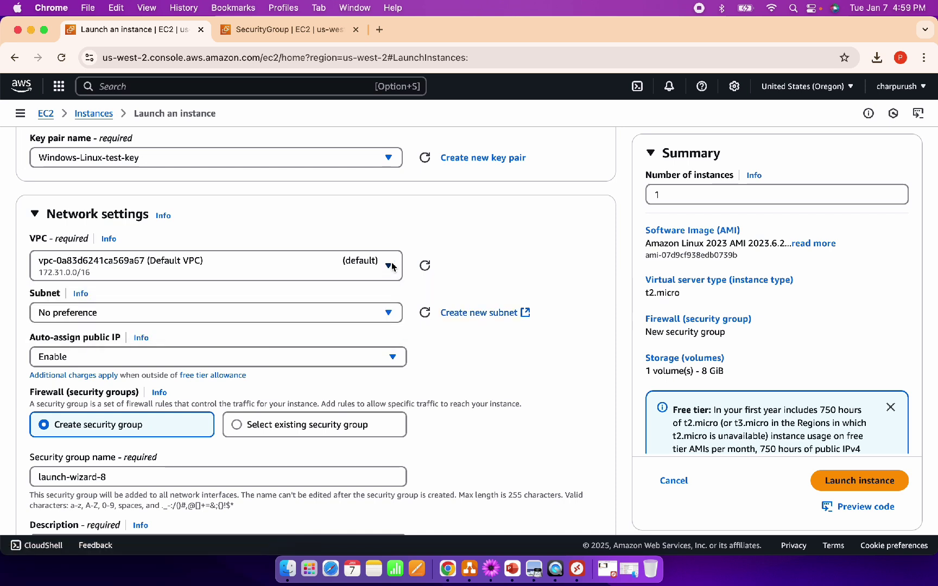
{"action": "left_click", "coordinate": [390, 315]}
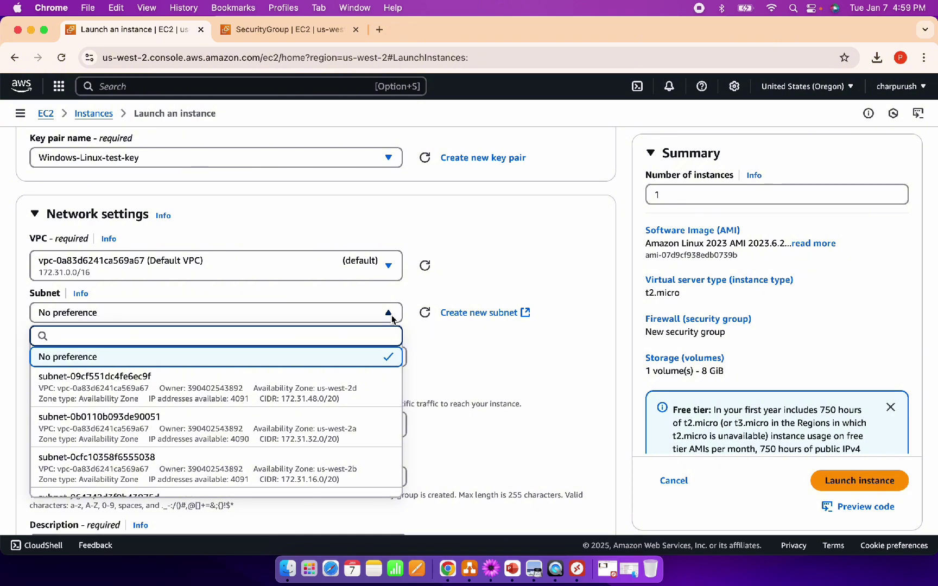
{"action": "scroll", "coordinate": [388, 325], "scroll_direction": "down", "scroll_amount": 2}
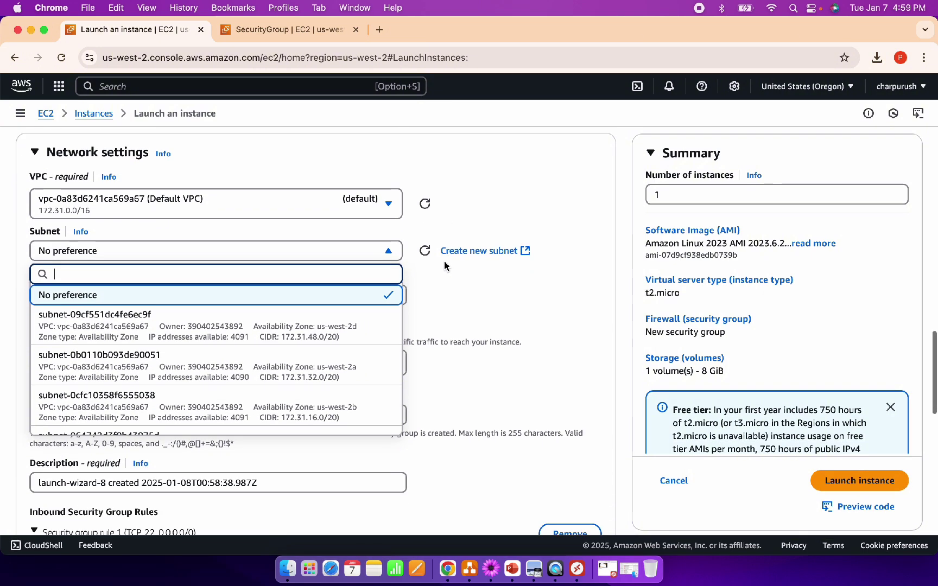
{"action": "left_click", "coordinate": [345, 382]}
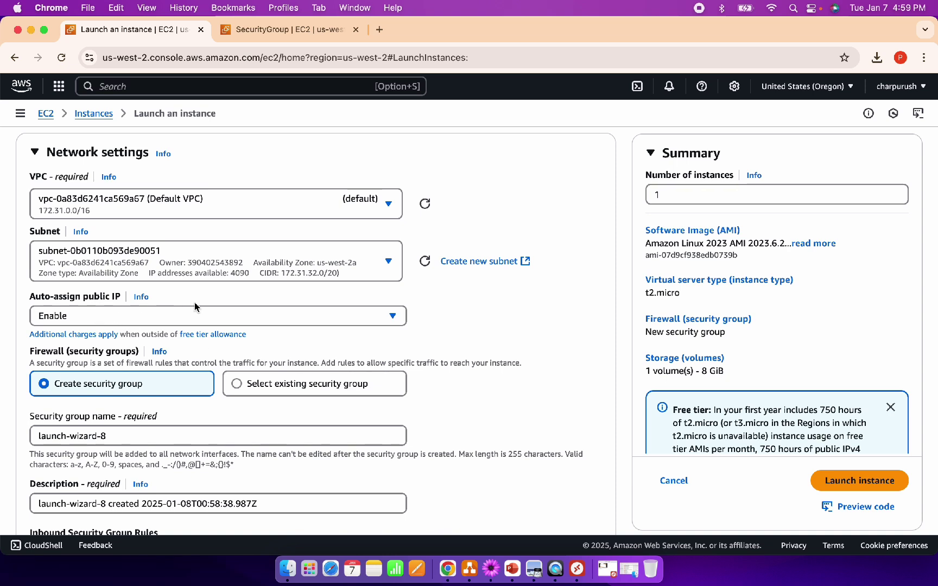
{"action": "left_click", "coordinate": [393, 316]}
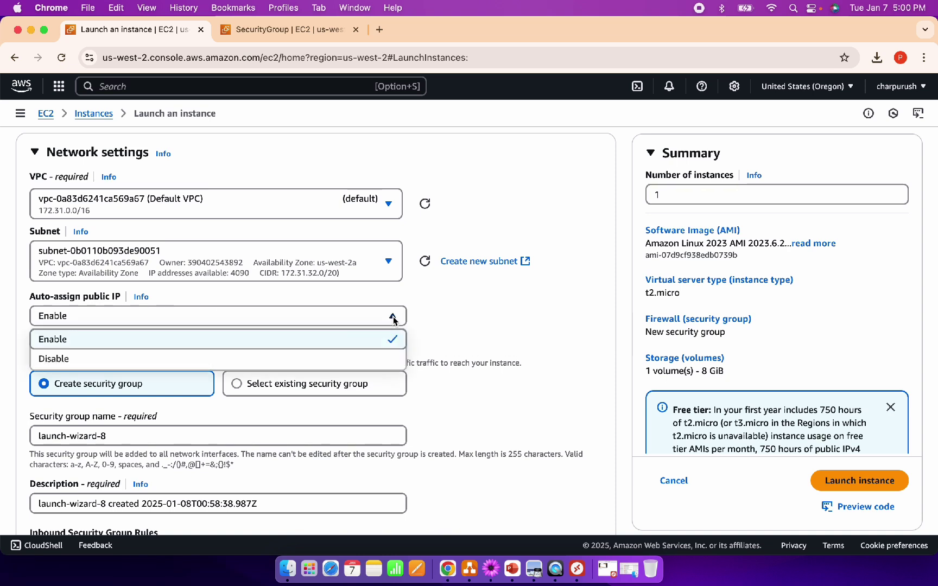
{"action": "left_click", "coordinate": [169, 339]}
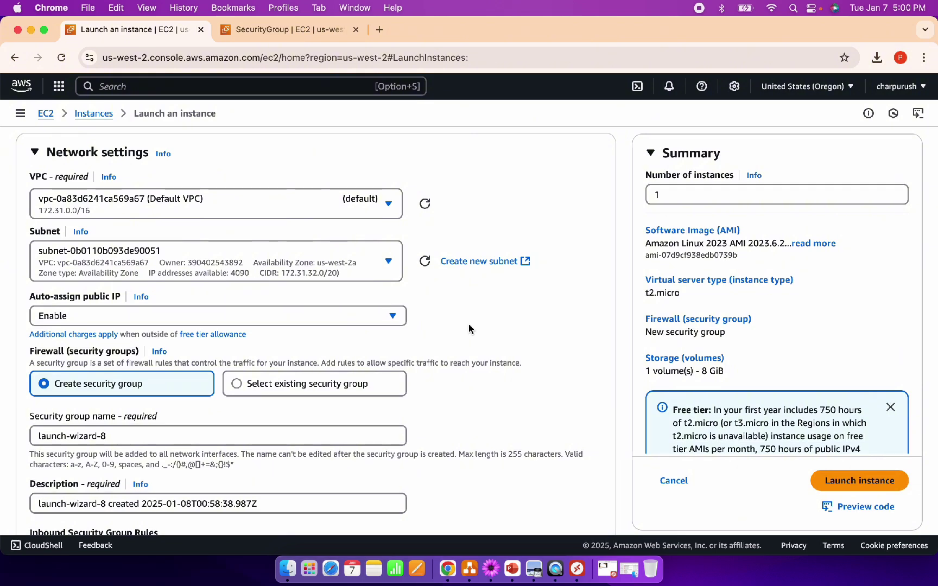
- Assign the existing security group EC2-Linux as the firewall for the new instance
{"action": "scroll", "coordinate": [470, 329], "scroll_direction": "down", "scroll_amount": 1}
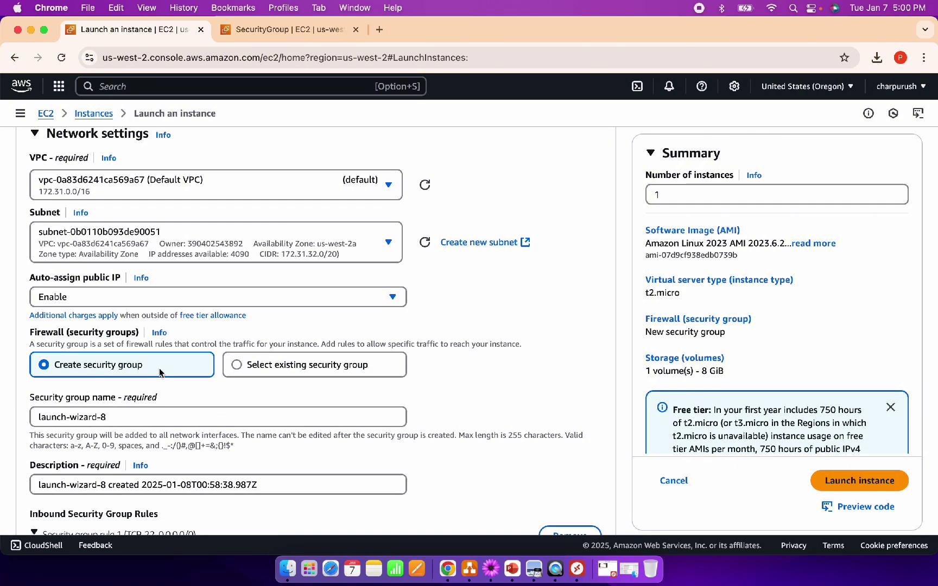
{"action": "left_click", "coordinate": [239, 364]}
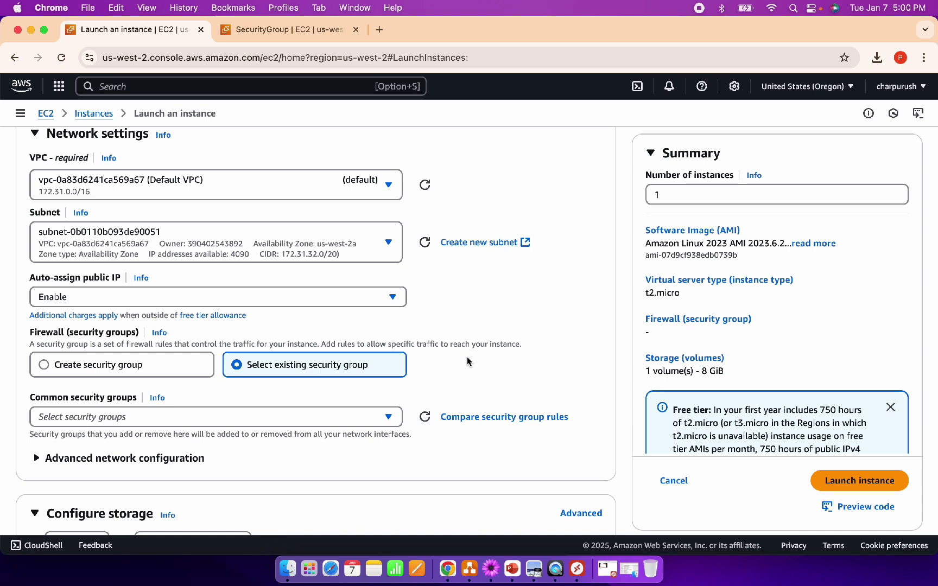
{"action": "left_click", "coordinate": [388, 419]}
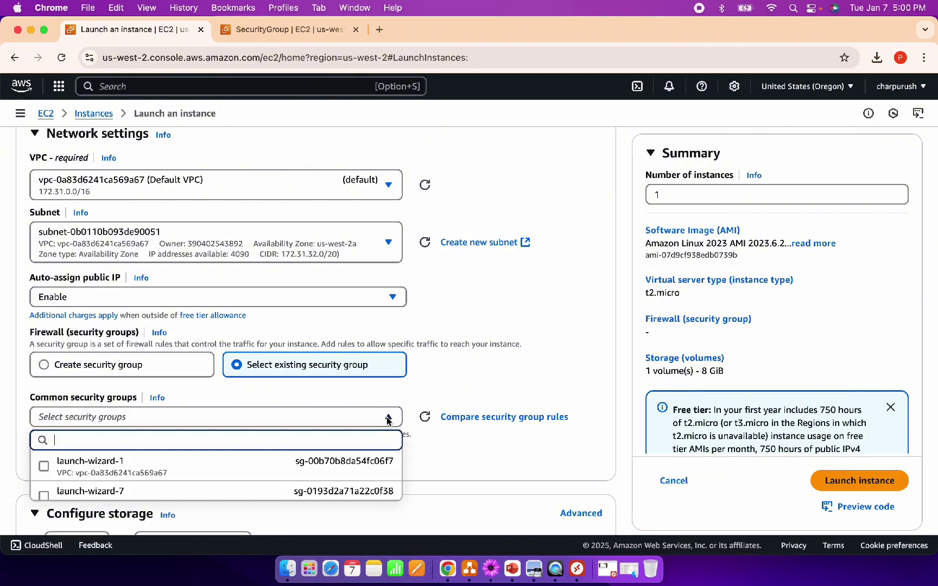
{"action": "scroll", "coordinate": [461, 347], "scroll_direction": "down", "scroll_amount": 5}
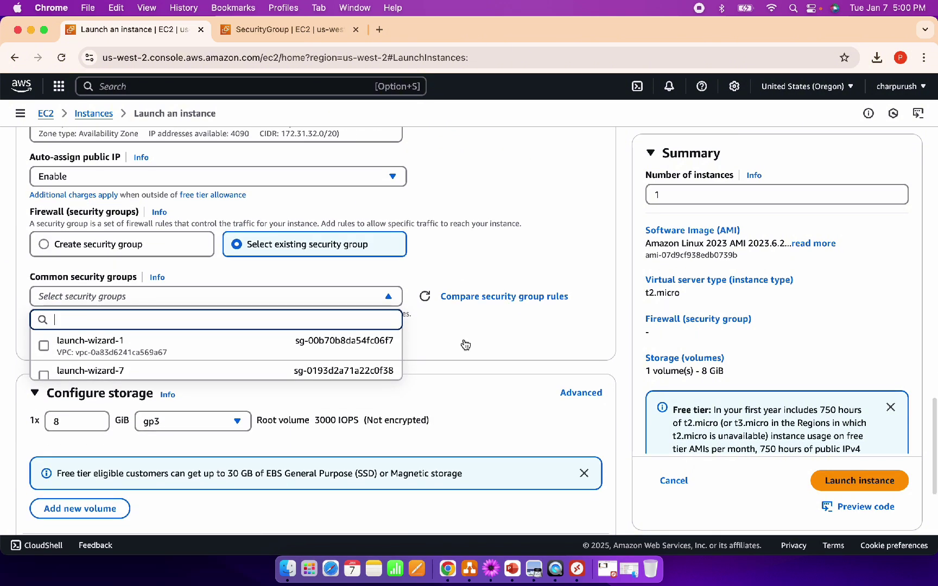
{"action": "type", "text": "linu"}
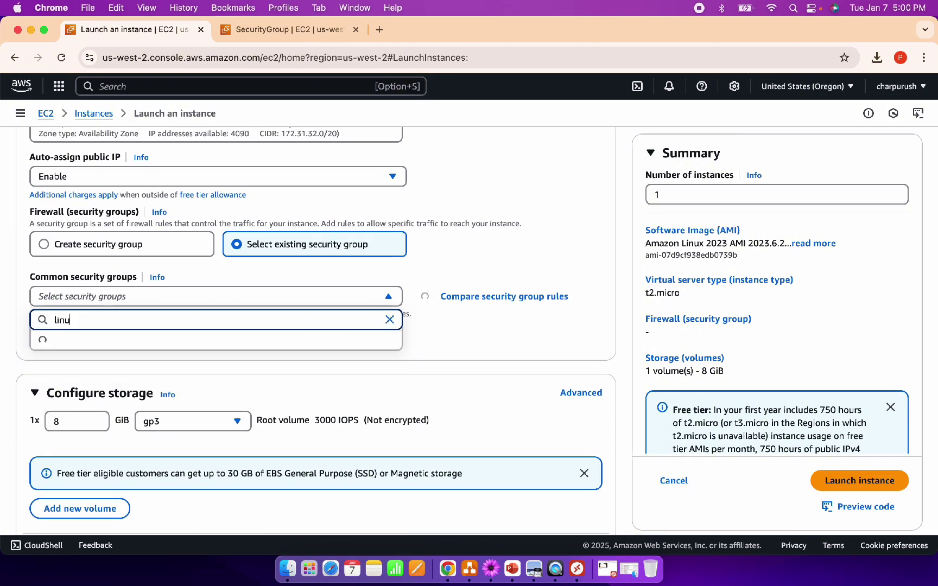
{"action": "left_click", "coordinate": [130, 350]}
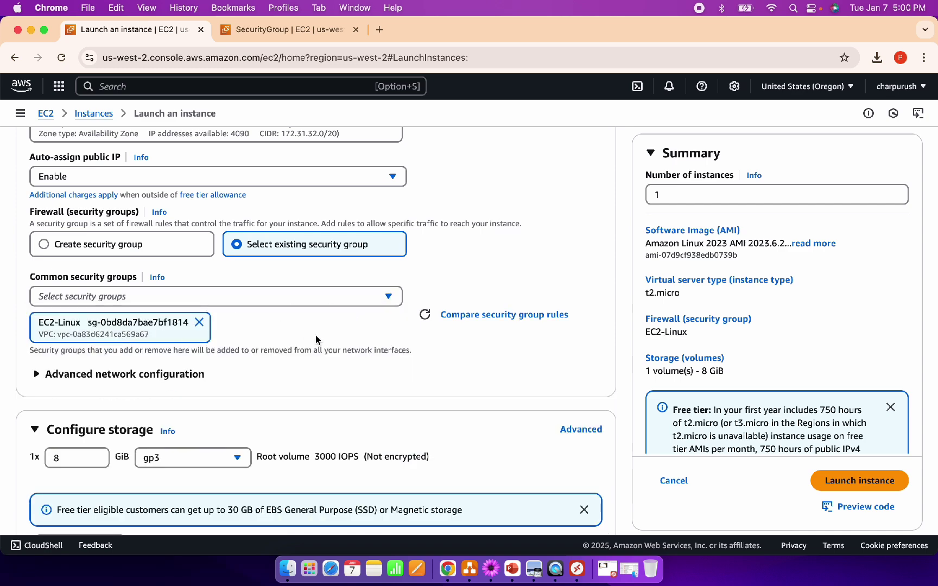
- Review the root volume's type options and set its size to 20 GiB, keeping gp3
{"action": "scroll", "coordinate": [318, 339], "scroll_direction": "down", "scroll_amount": 3}
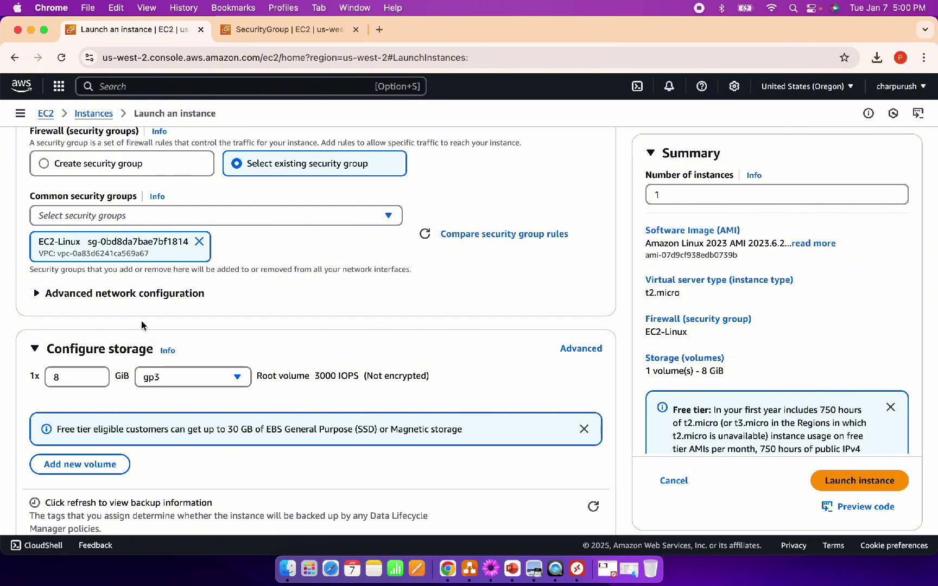
{"action": "scroll", "coordinate": [387, 329], "scroll_direction": "down", "scroll_amount": 3}
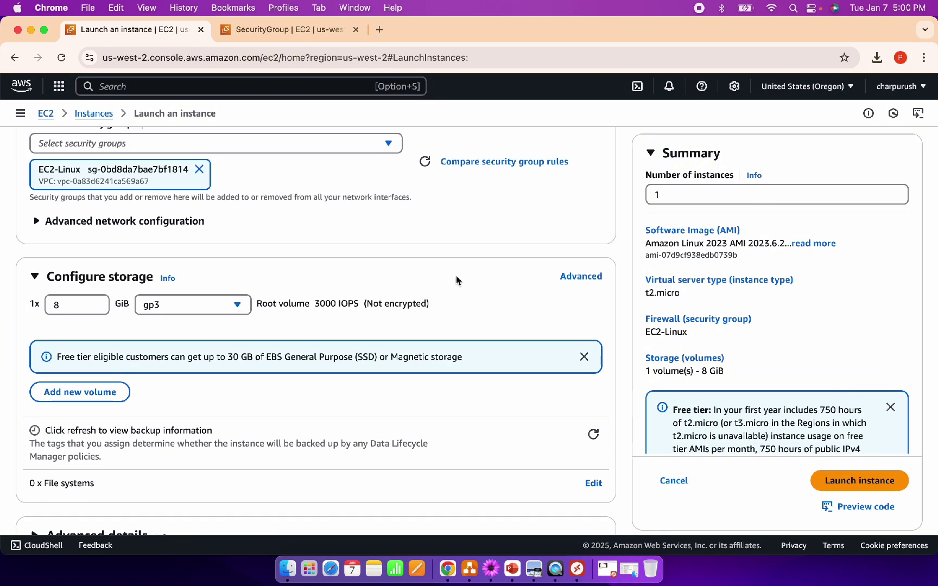
{"action": "scroll", "coordinate": [460, 279], "scroll_direction": "down", "scroll_amount": 2}
{"action": "scroll", "coordinate": [457, 280], "scroll_direction": "down", "scroll_amount": 1}
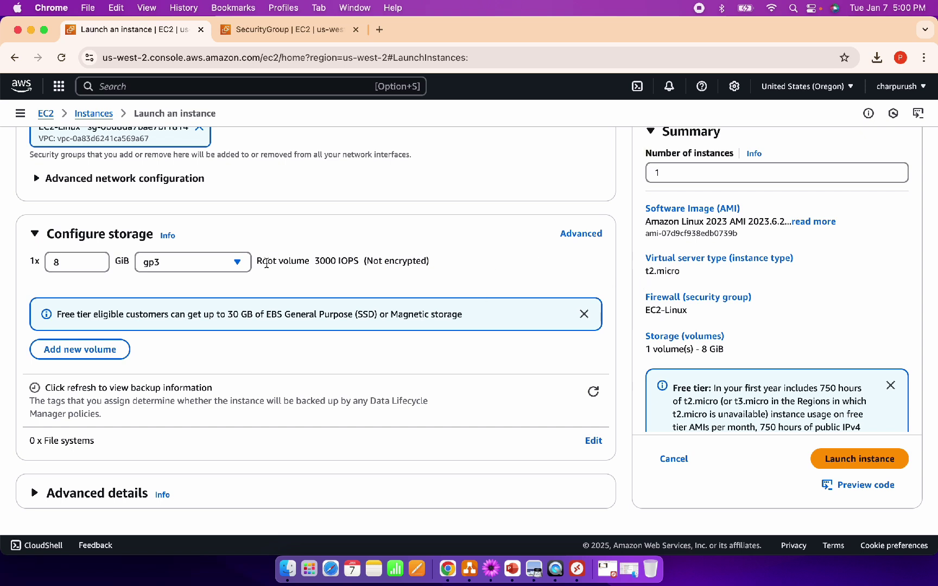
{"action": "left_click", "coordinate": [72, 266]}
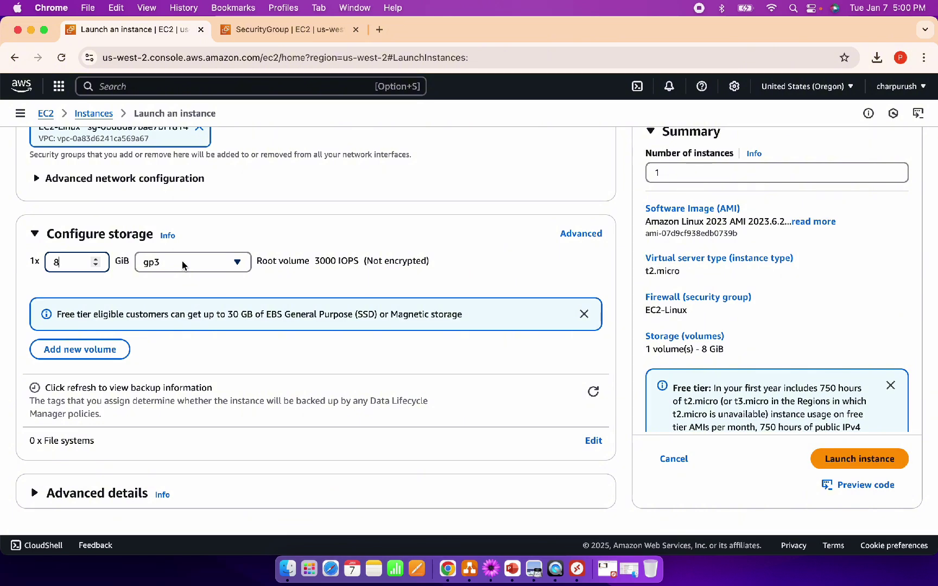
{"action": "left_click", "coordinate": [240, 266]}
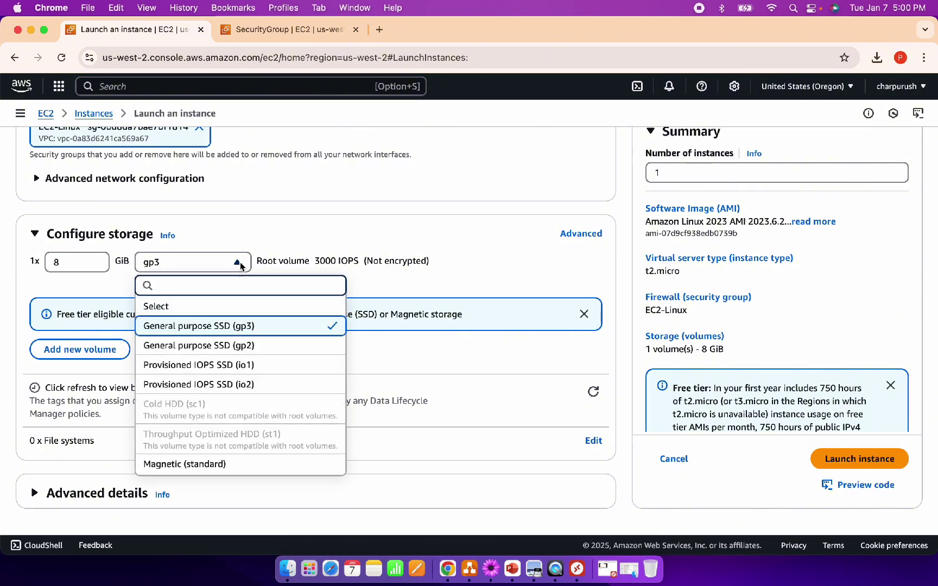
{"action": "left_click", "coordinate": [241, 265]}
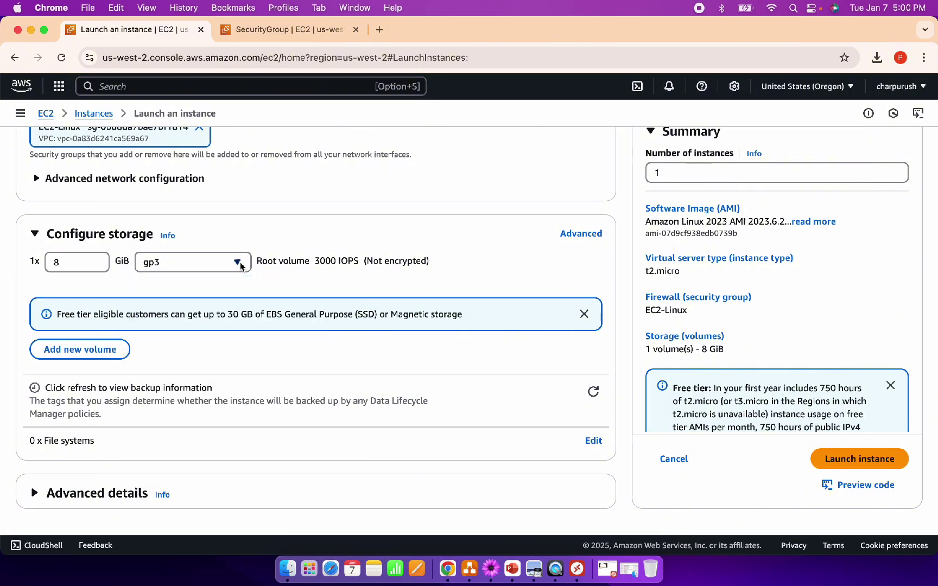
{"action": "left_click", "coordinate": [95, 255]}
{"action": "key", "text": "BackSpace"}
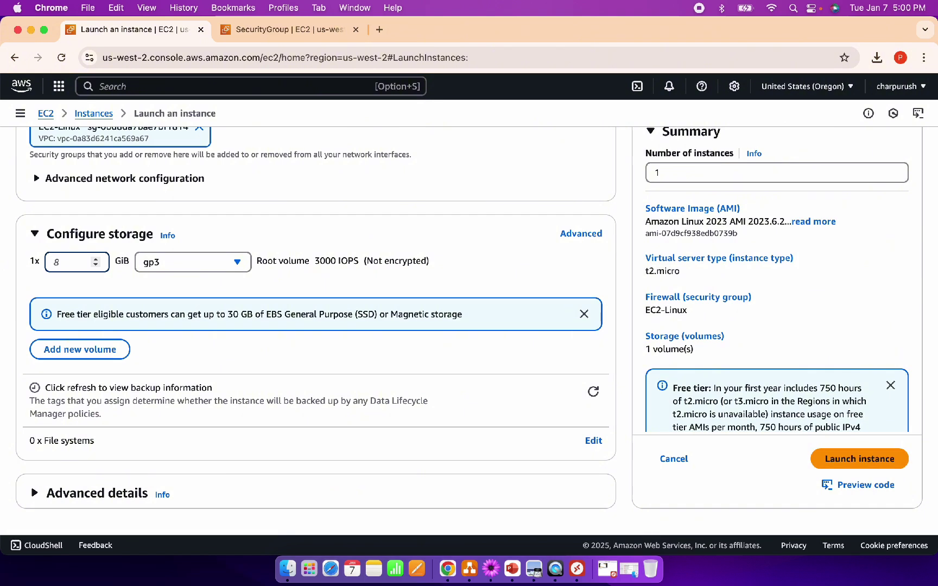
{"action": "type", "text": "20"}
{"action": "left_click", "coordinate": [462, 309]}
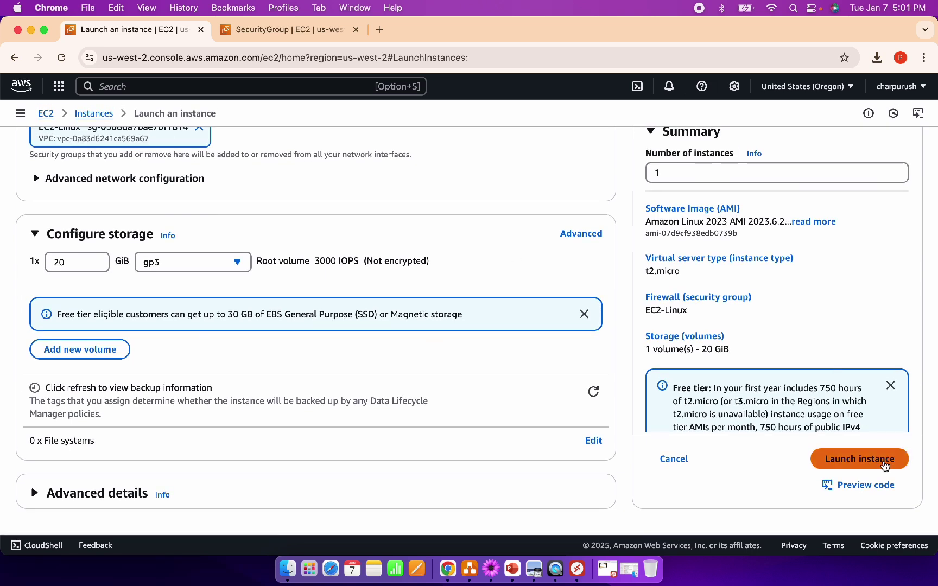
- Launch the instance, refresh the instances list and select Linux-test-server to check its status
{"action": "left_click", "coordinate": [885, 462]}
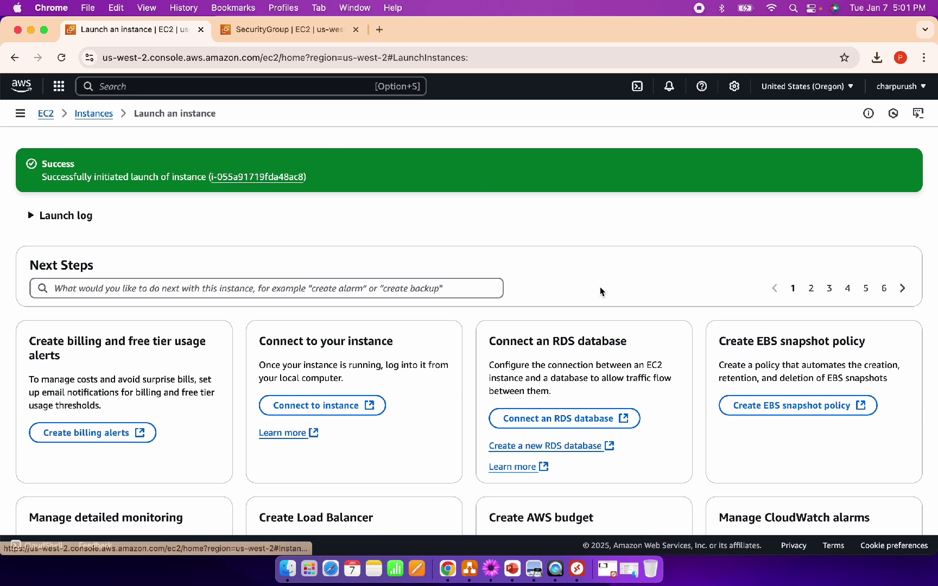
{"action": "left_click", "coordinate": [99, 115]}
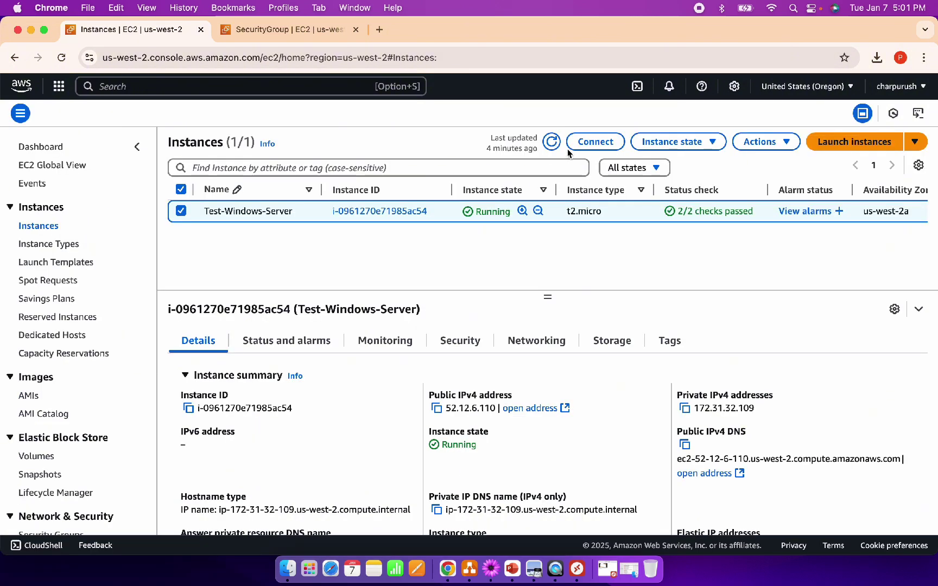
{"action": "left_click", "coordinate": [552, 142]}
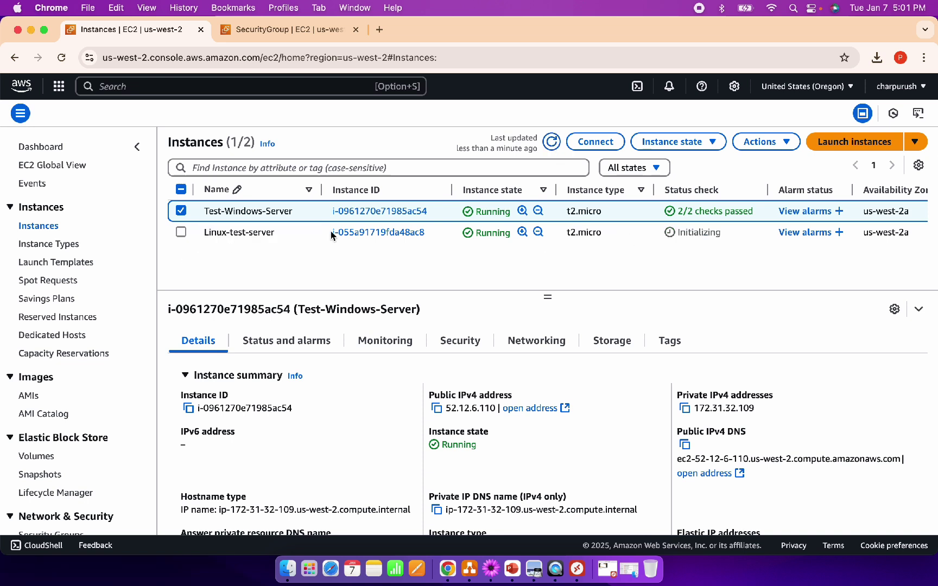
{"action": "double_click", "coordinate": [717, 236]}
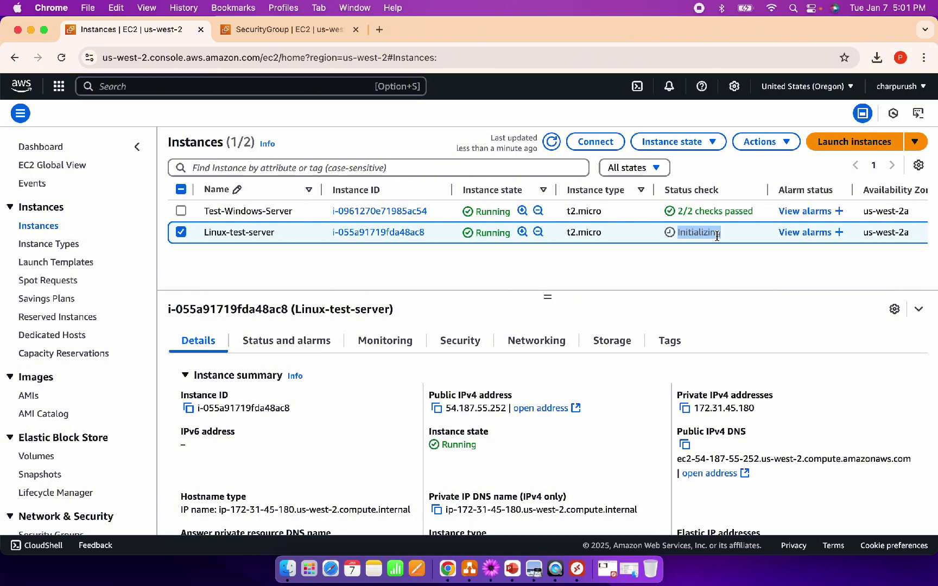
- Filter the security groups by the name EC2-Linux and open that group's details
{"action": "left_click", "coordinate": [262, 31]}
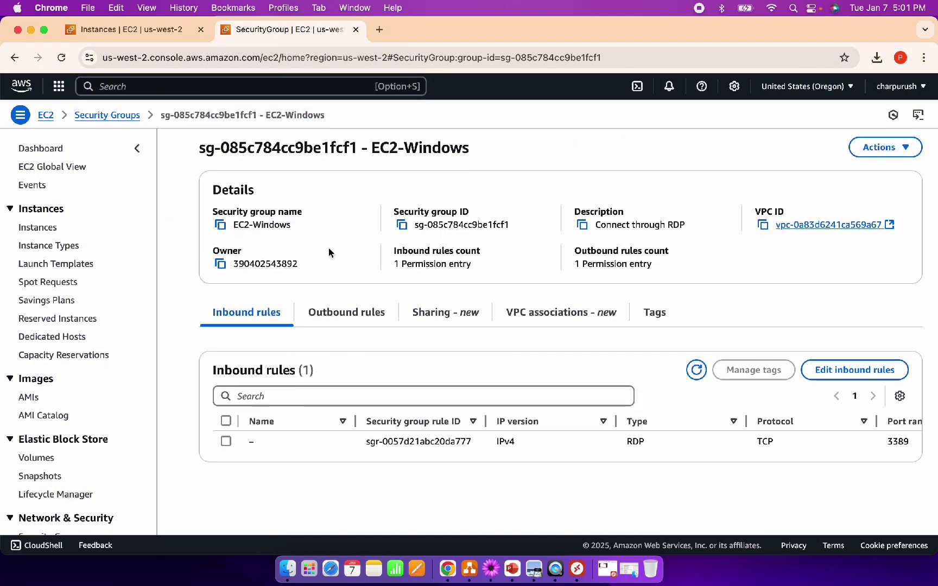
{"action": "left_click", "coordinate": [115, 116]}
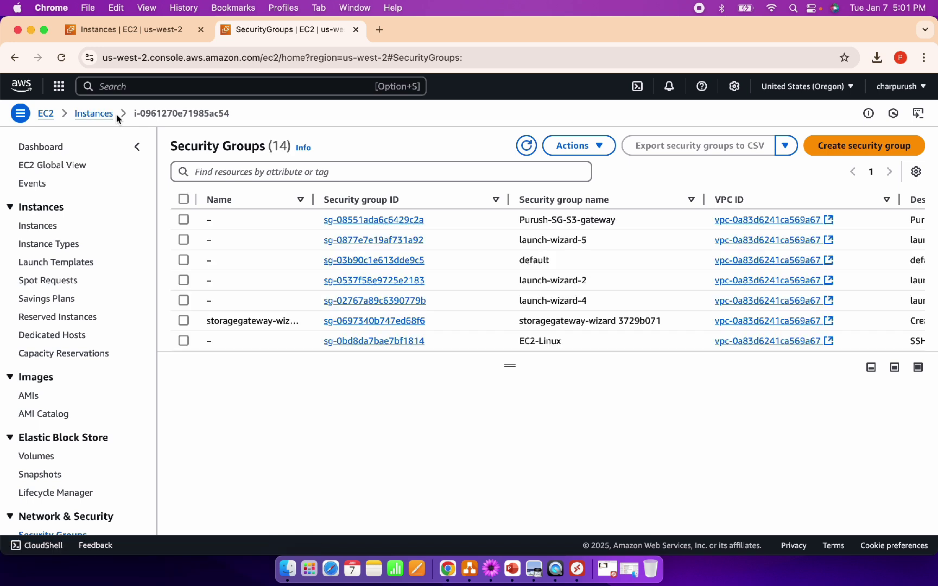
{"action": "left_click", "coordinate": [298, 170]}
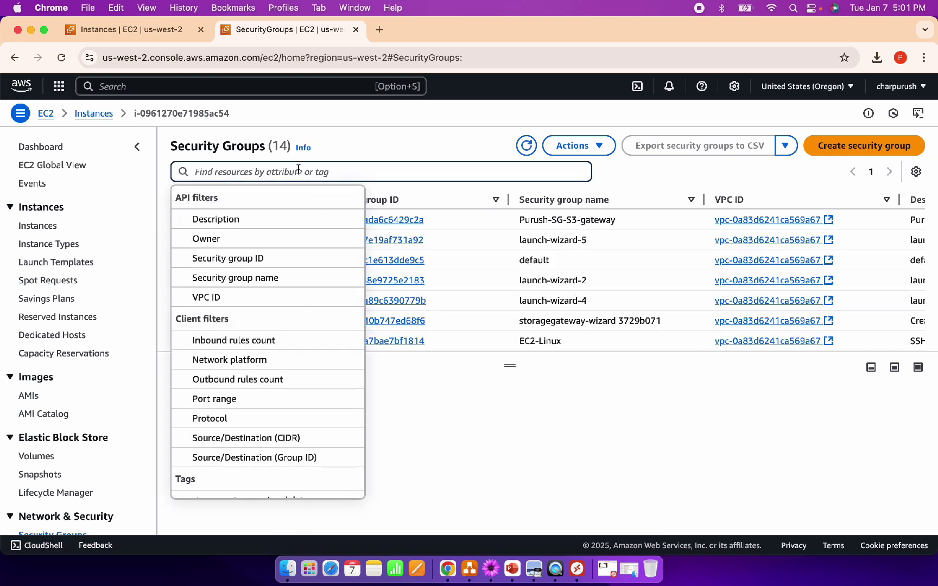
{"action": "type", "text": "linux"}
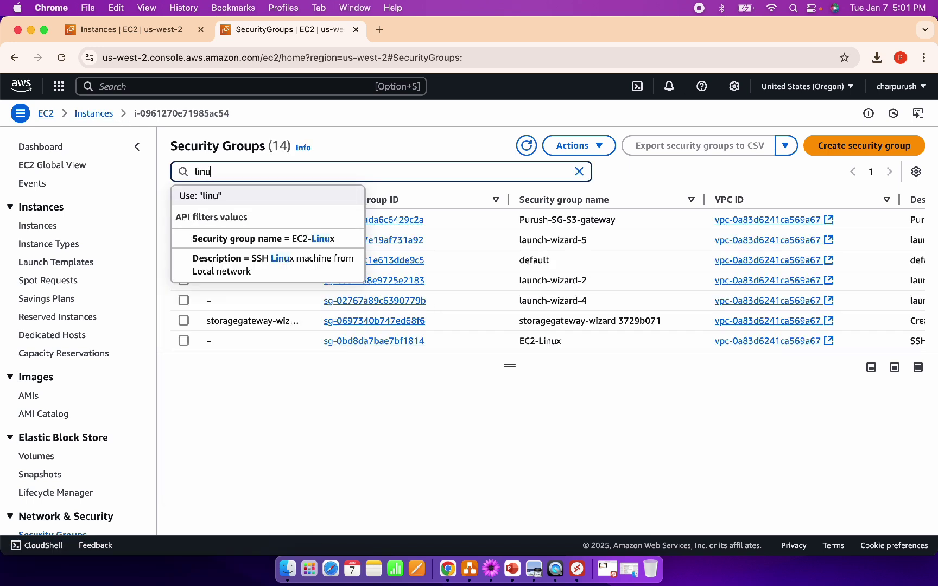
{"action": "left_click", "coordinate": [332, 243]}
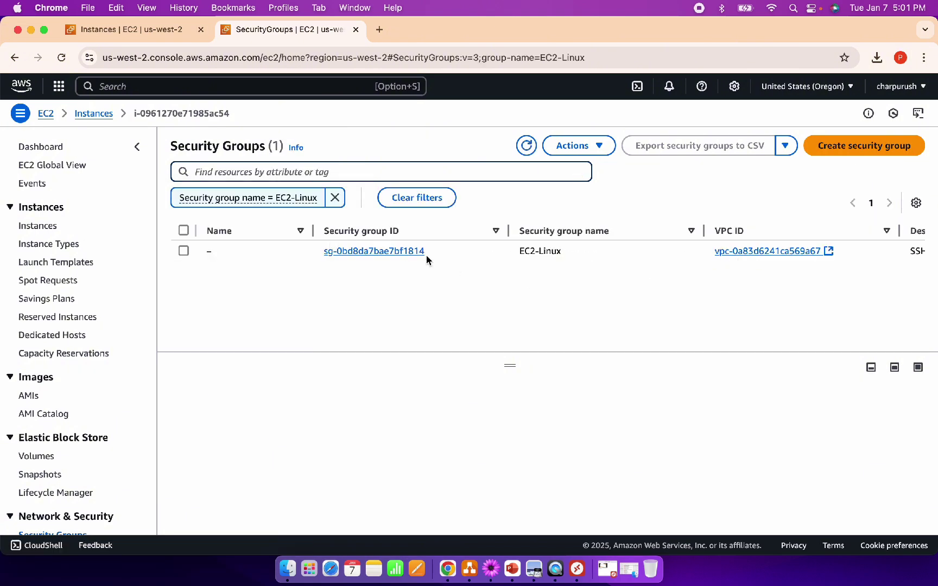
{"action": "left_click", "coordinate": [404, 252]}
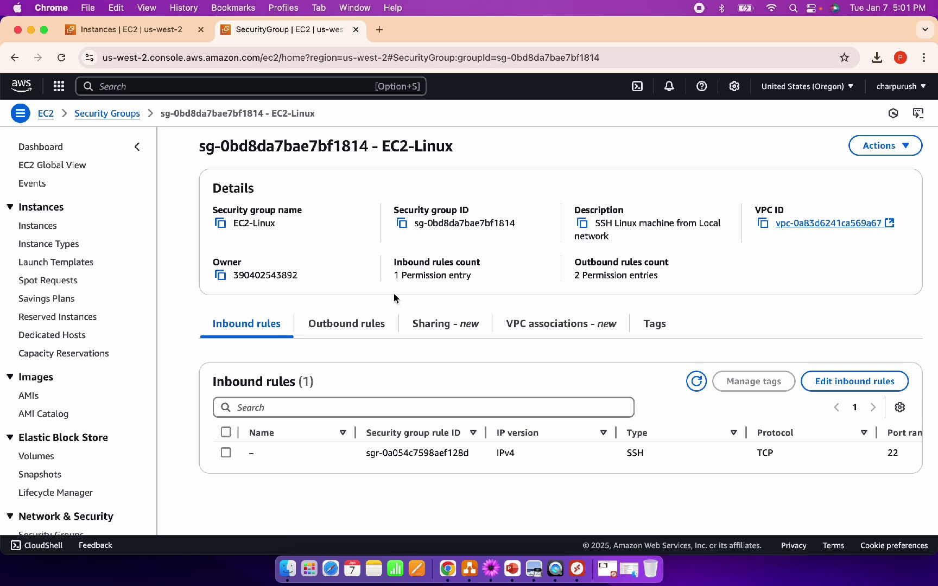
- Review the source options of the EC2-Linux group's SSH inbound rule and leave the rule editor without saving
{"action": "left_click", "coordinate": [866, 382]}
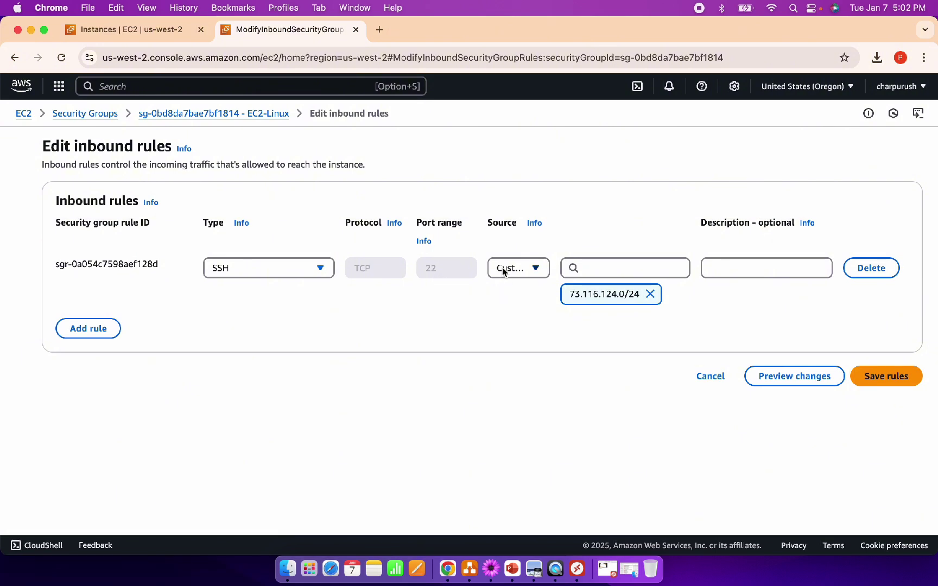
{"action": "left_click", "coordinate": [535, 271]}
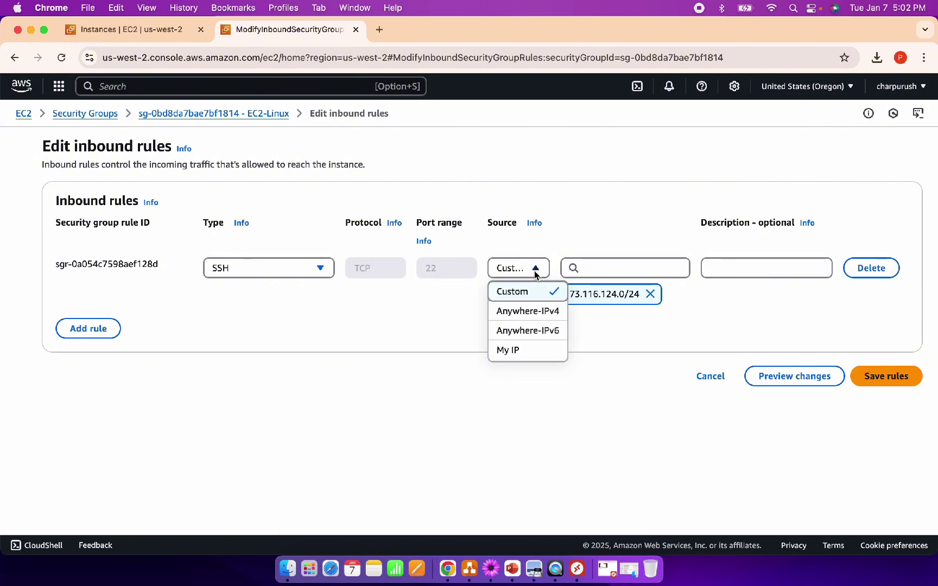
{"action": "left_click", "coordinate": [535, 274]}
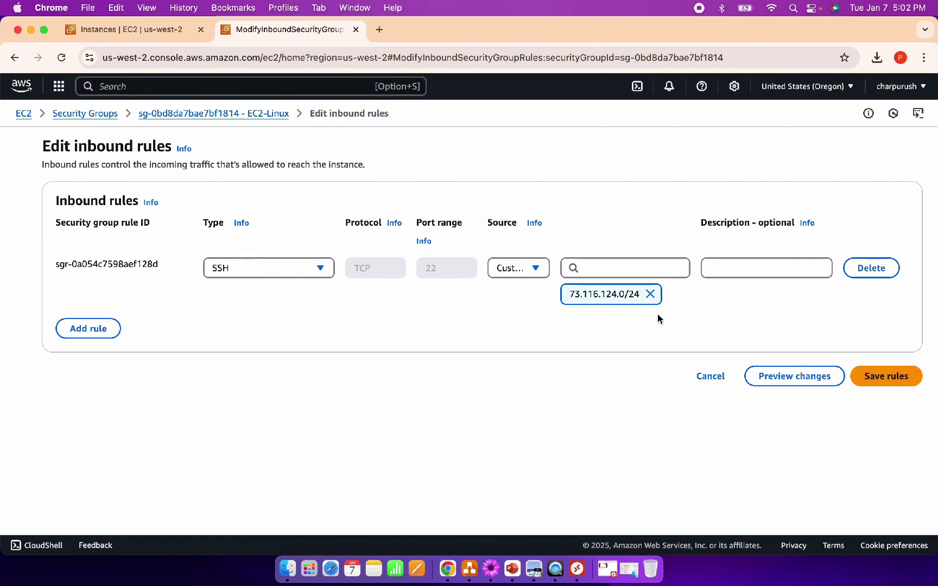
{"action": "left_click", "coordinate": [710, 377]}
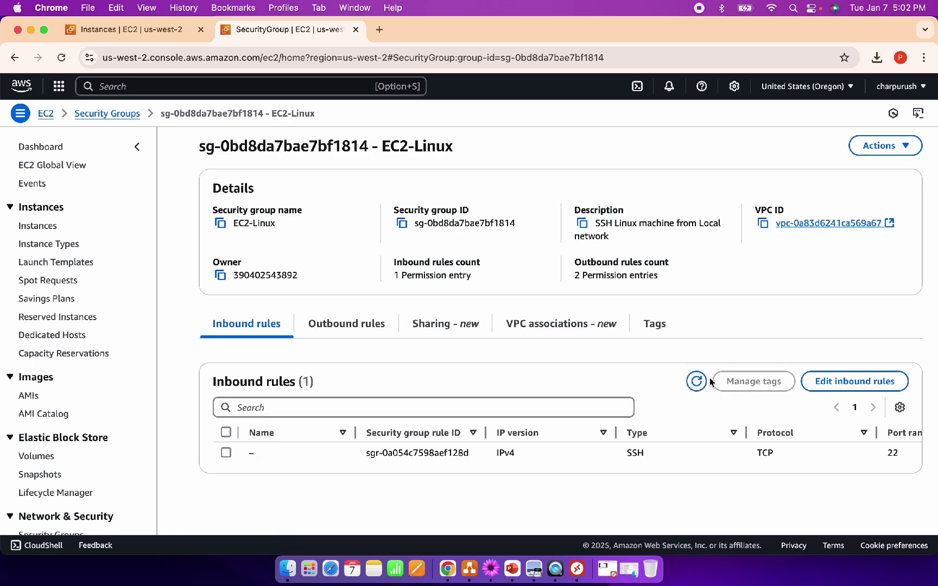
- Refresh the instances list to check Linux-test-server's status, and switch to the EC2 access diagram in Preview
{"action": "left_click", "coordinate": [169, 30]}
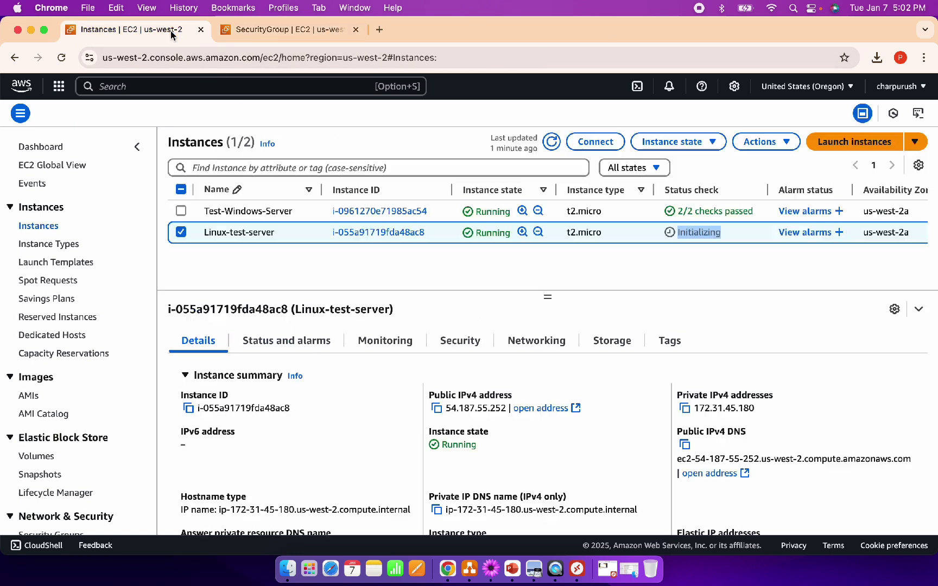
{"action": "left_click", "coordinate": [552, 142]}
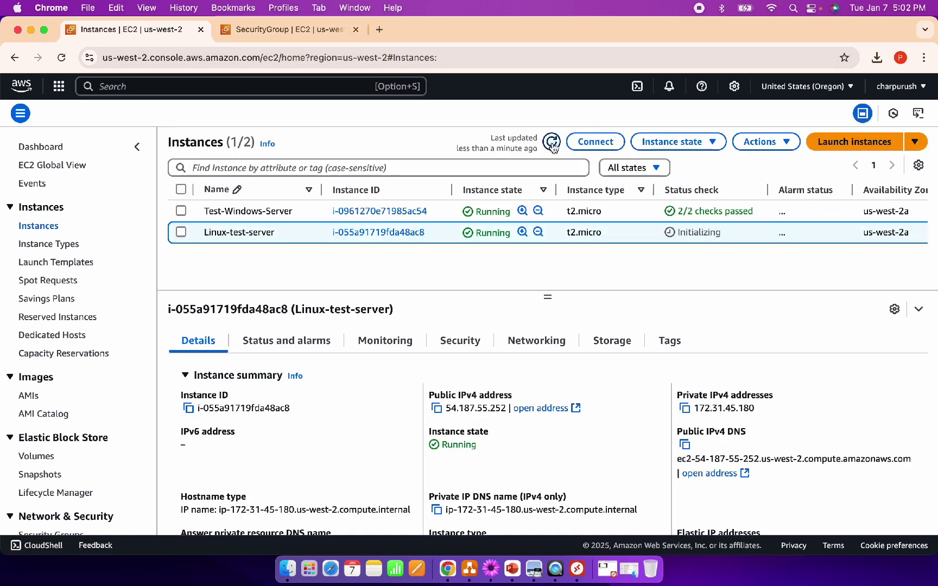
{"action": "left_click", "coordinate": [552, 143]}
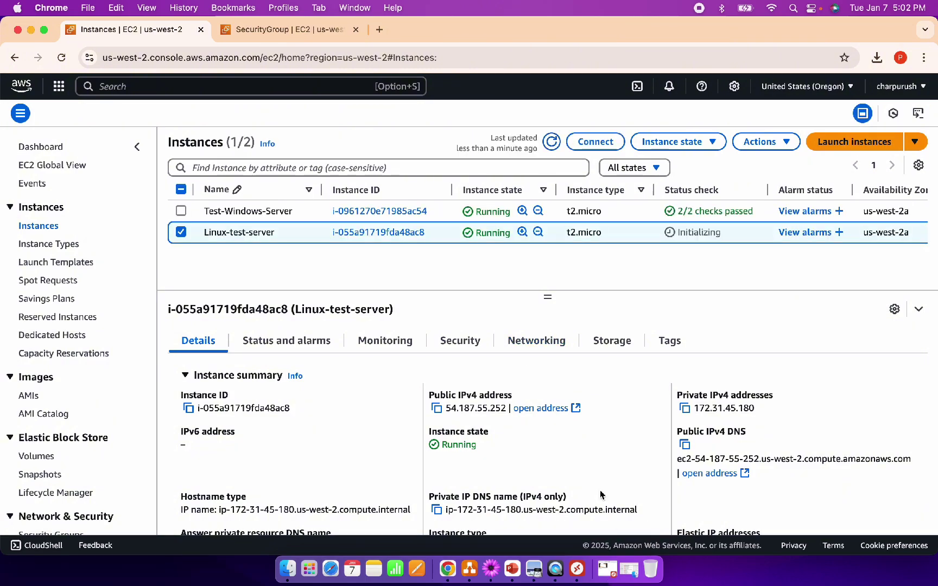
{"action": "key", "text": "ctrl+Up"}
{"action": "left_click", "coordinate": [282, 202]}
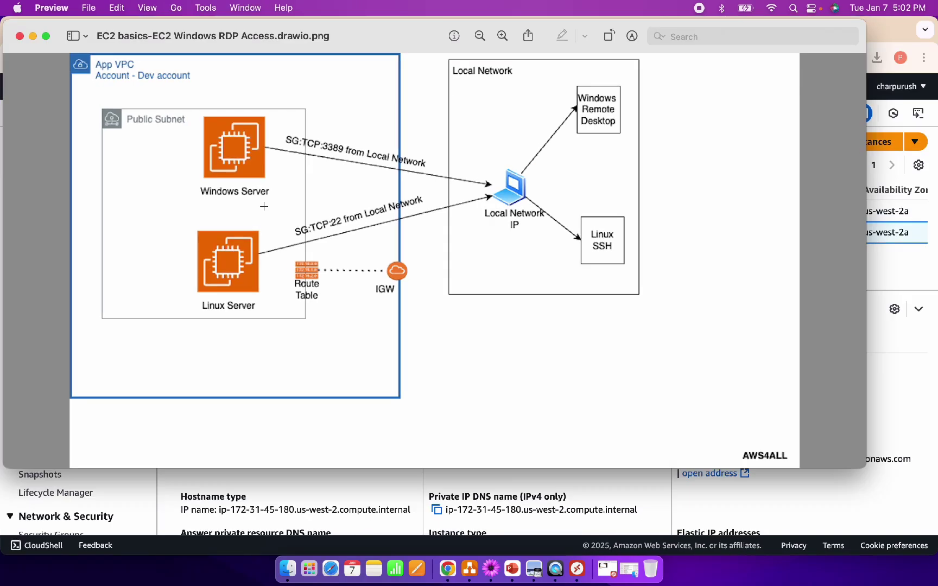
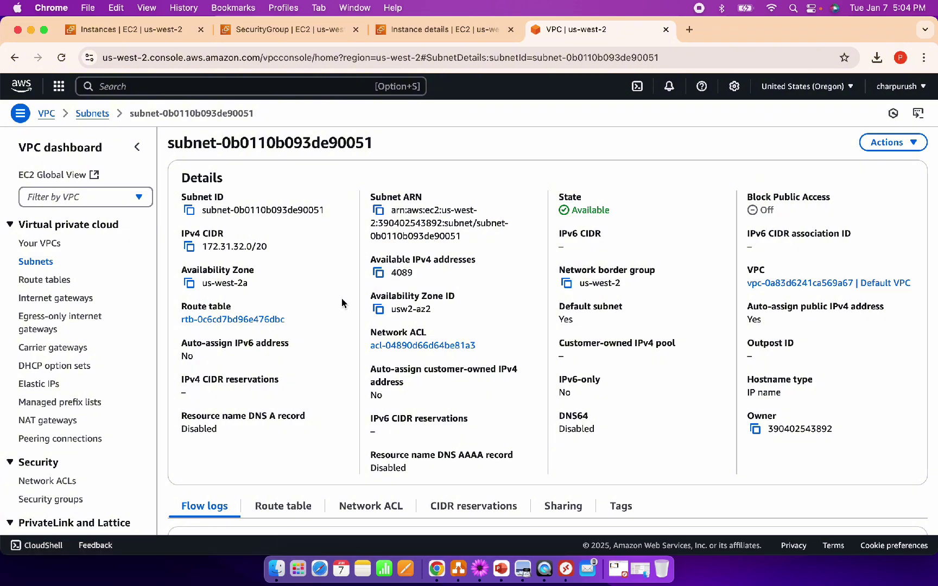
- Show the subnet's route table and examine the destination and target of its routes
{"action": "scroll", "coordinate": [341, 303], "scroll_direction": "down", "scroll_amount": 2}
{"action": "left_click", "coordinate": [283, 453]}
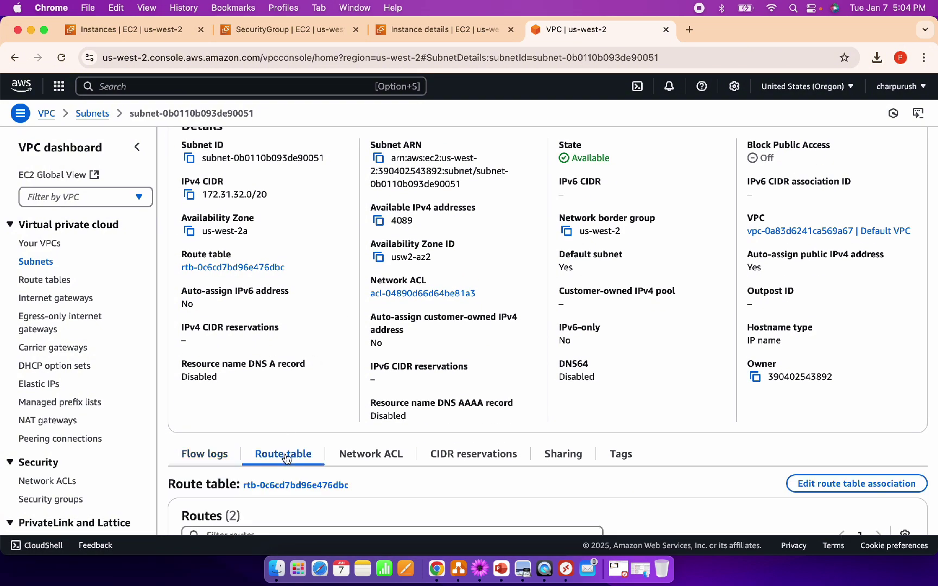
{"action": "scroll", "coordinate": [321, 315], "scroll_direction": "down", "scroll_amount": 4}
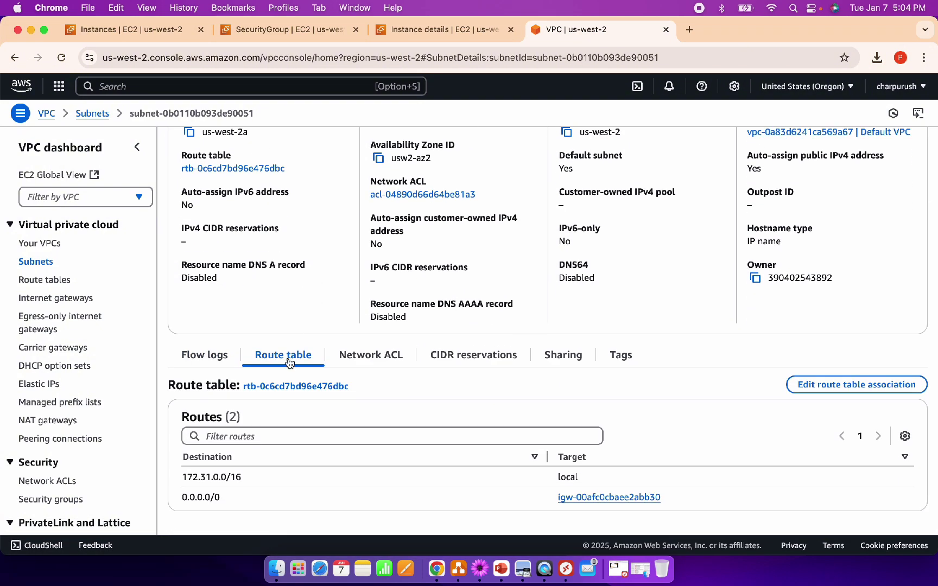
- Compare the subnet's routes with the route table and internet gateway in the Preview diagram, and return to Chrome
{"action": "key", "text": "ctrl+Up"}
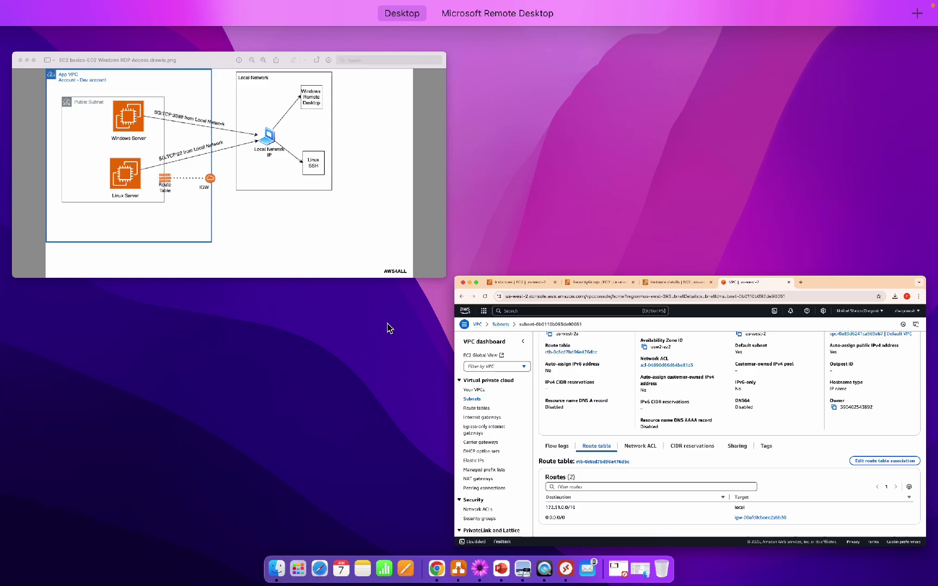
{"action": "left_click", "coordinate": [224, 207]}
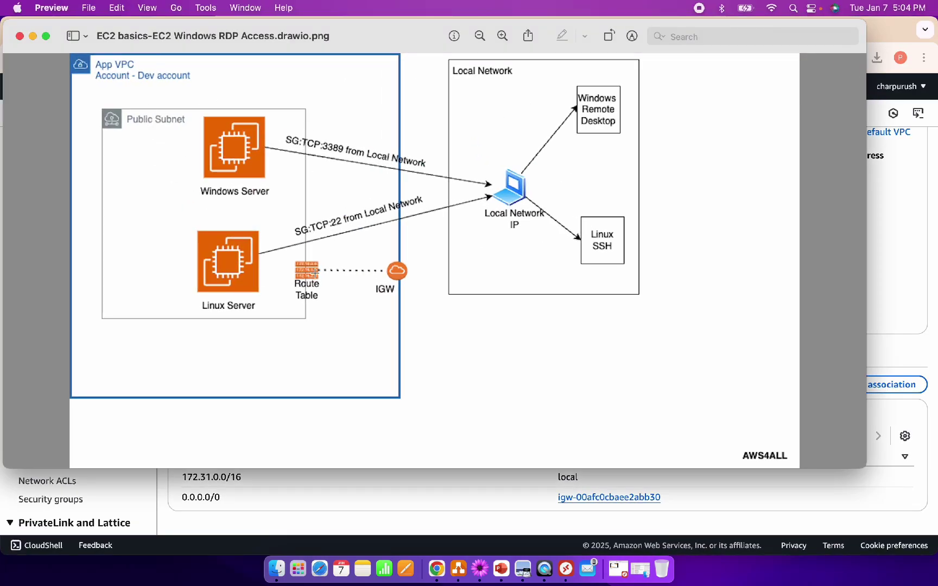
{"action": "key", "text": "ctrl+Up"}
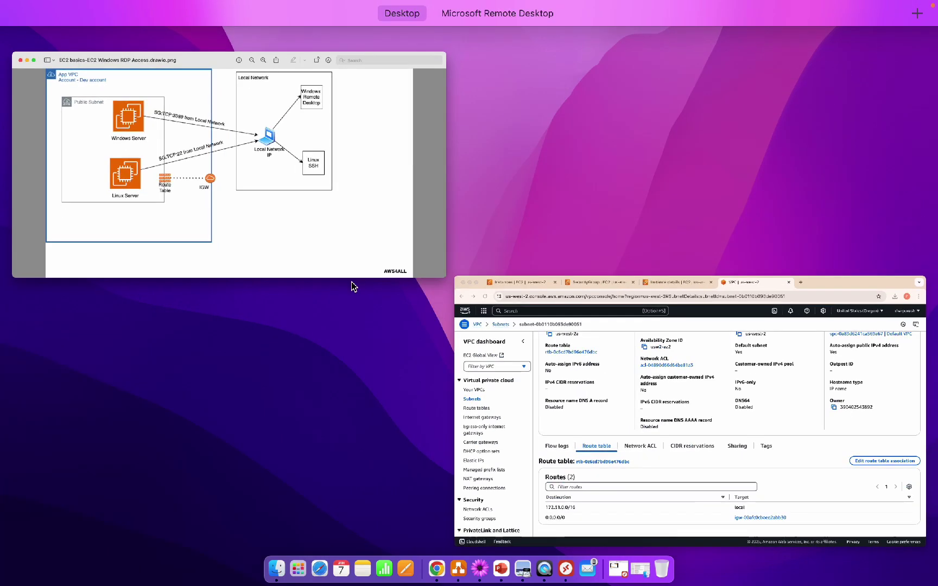
{"action": "left_click", "coordinate": [595, 449]}
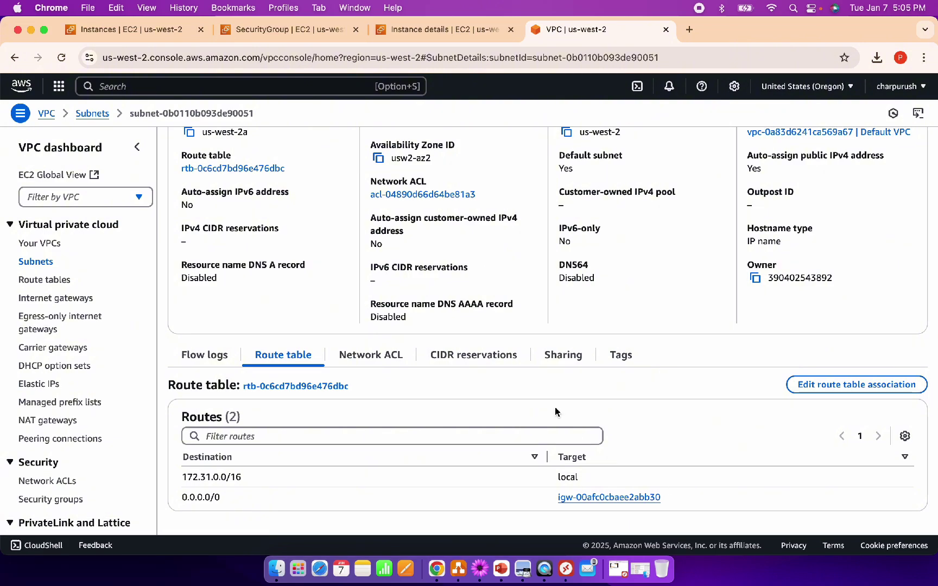
{"action": "key", "text": "ctrl+Up"}
{"action": "left_click", "coordinate": [154, 233]}
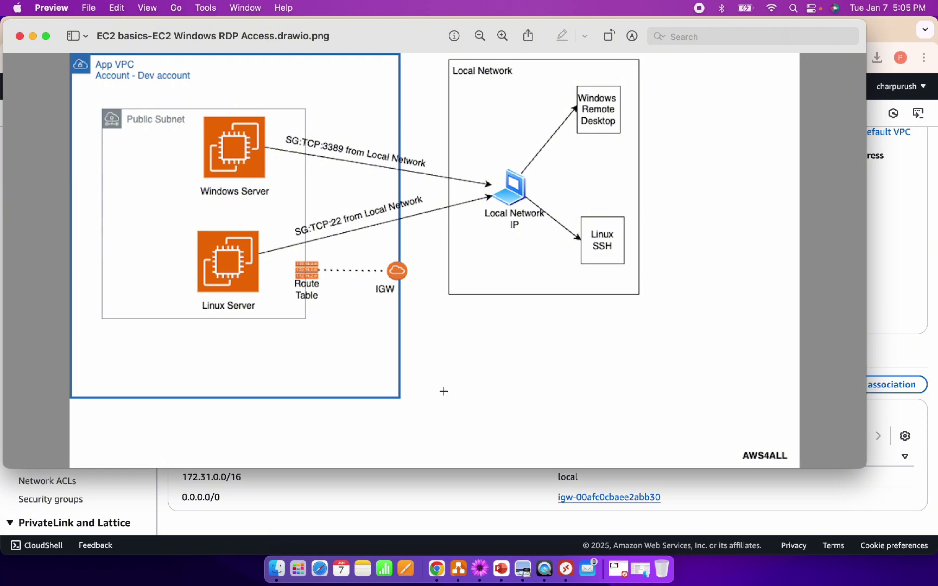
{"action": "key", "text": "ctrl+Up"}
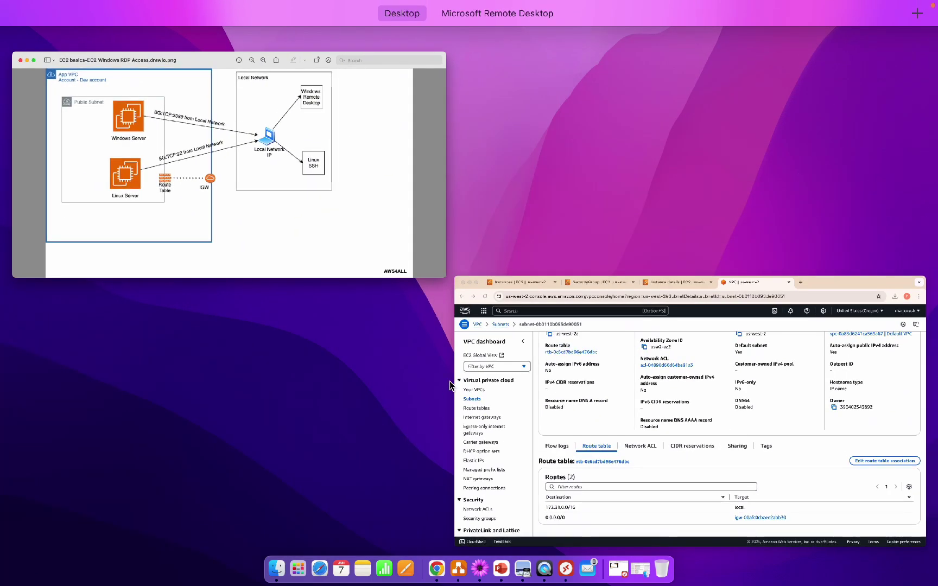
{"action": "left_click", "coordinate": [691, 406]}
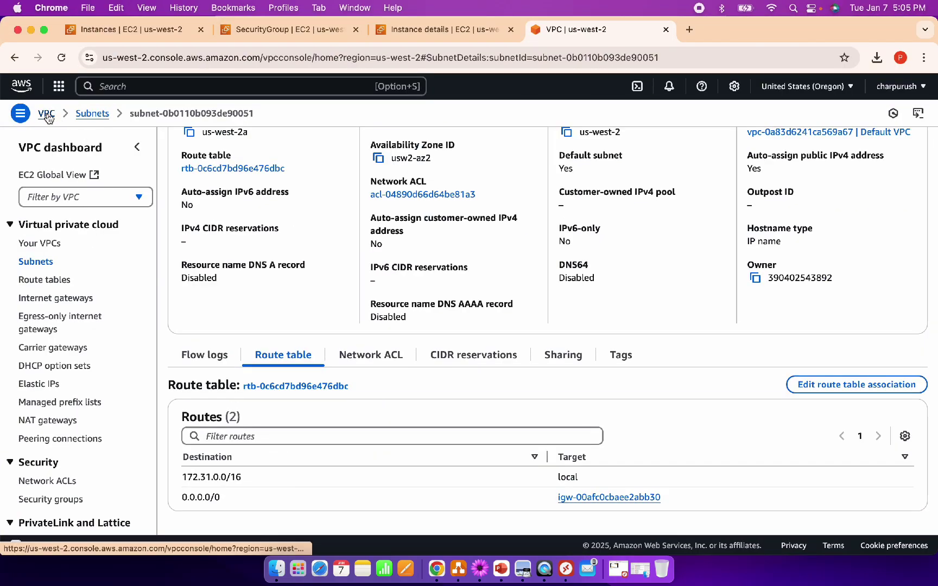
- Return from the Windows instance's details to the instances list and open the details page of Linux-test-server
{"action": "left_click", "coordinate": [423, 32]}
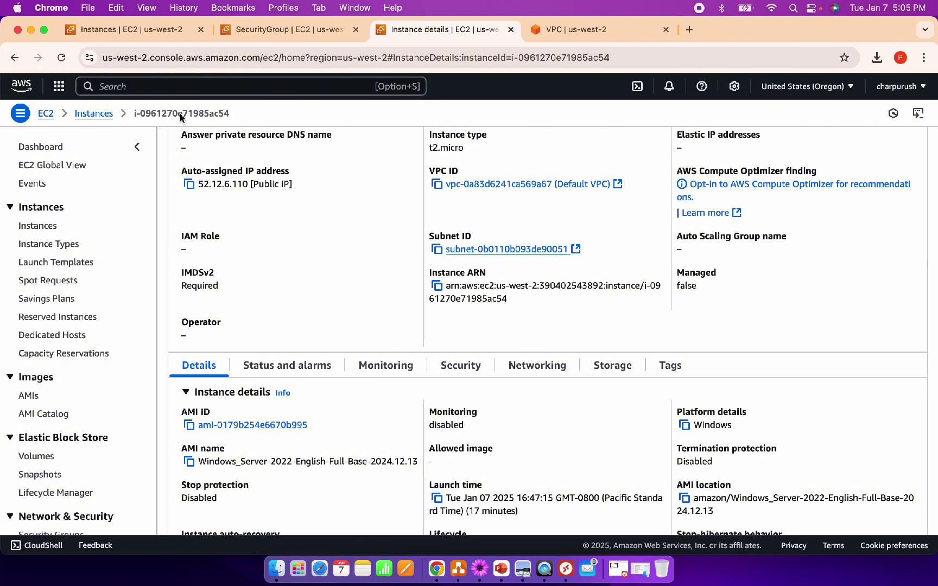
{"action": "left_click", "coordinate": [85, 115]}
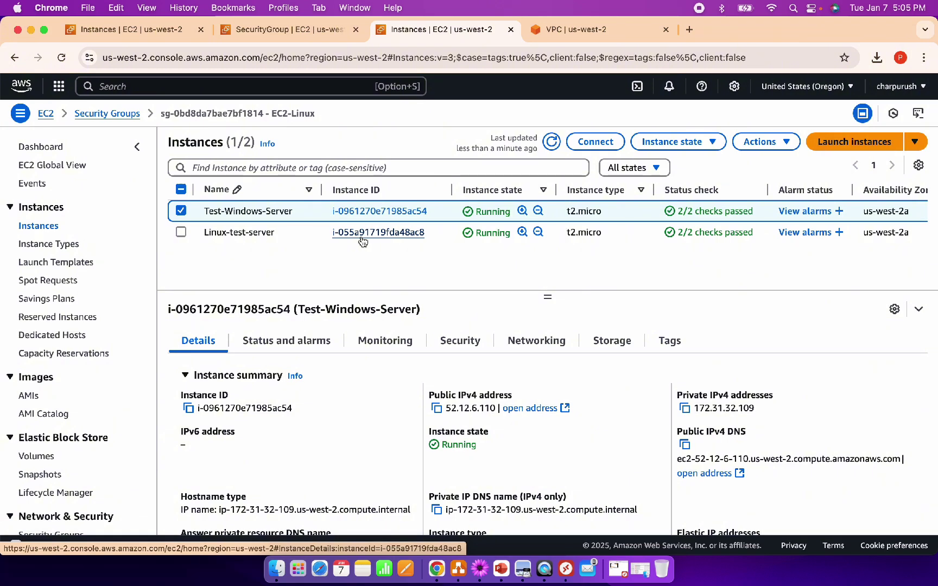
{"action": "scroll", "coordinate": [460, 314], "scroll_direction": "down", "scroll_amount": 1}
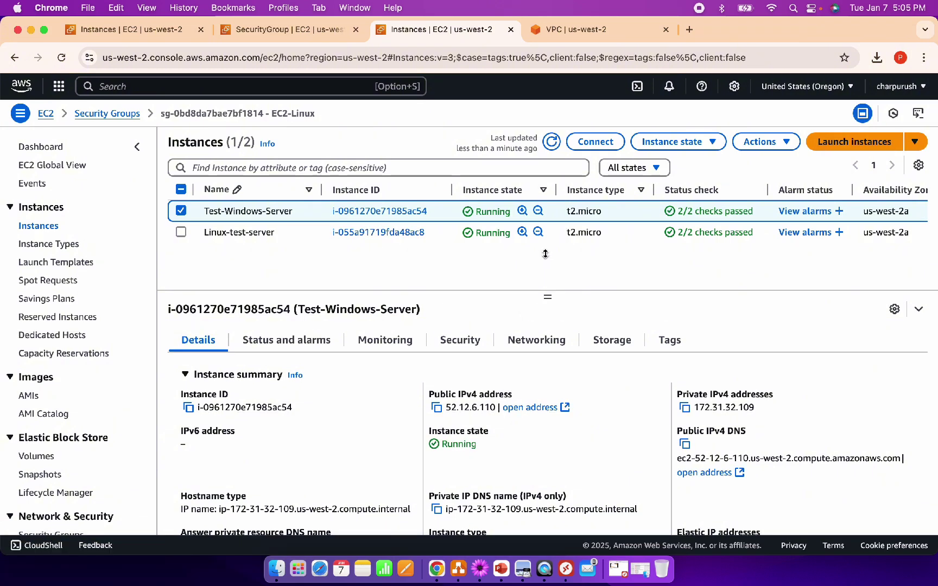
{"action": "scroll", "coordinate": [489, 375], "scroll_direction": "down", "scroll_amount": 2}
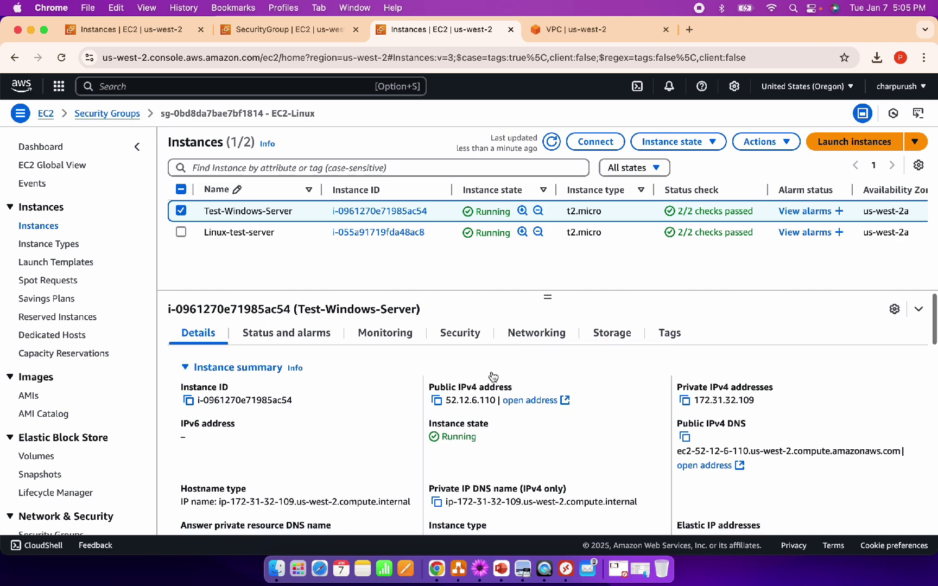
{"action": "left_click", "coordinate": [356, 233]}
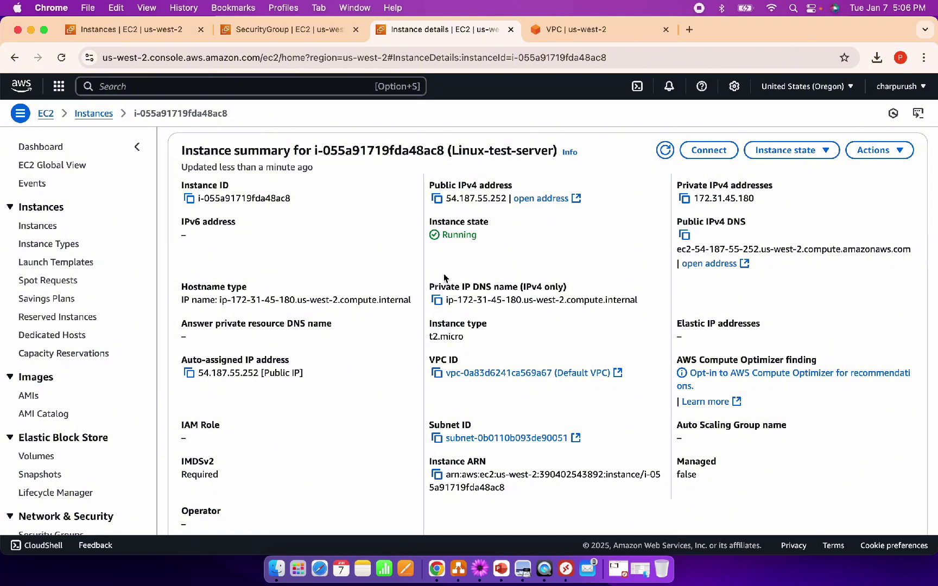
- Review Linux-test-server's status checks, monitoring metrics and security group rules
{"action": "scroll", "coordinate": [489, 287], "scroll_direction": "down", "scroll_amount": 5}
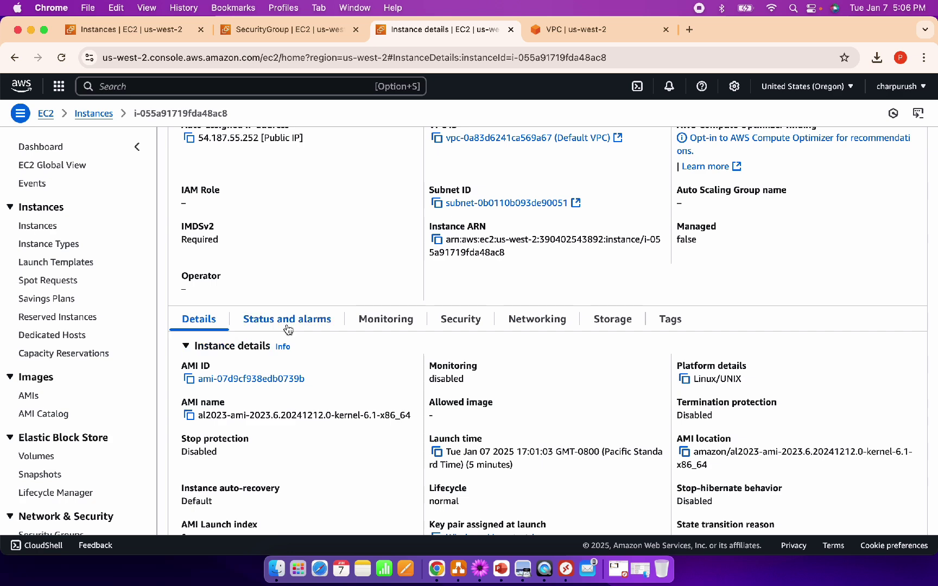
{"action": "left_click", "coordinate": [287, 321]}
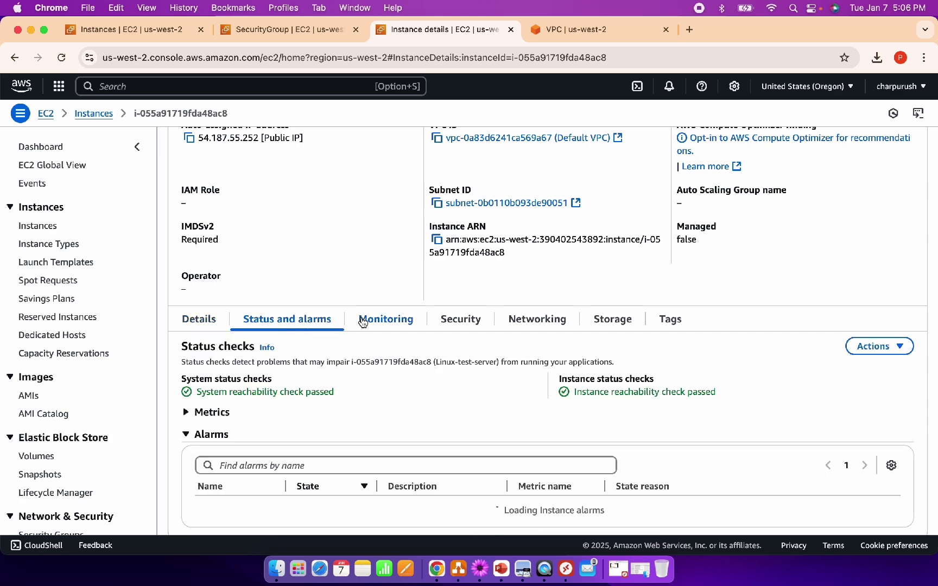
{"action": "left_click", "coordinate": [386, 321]}
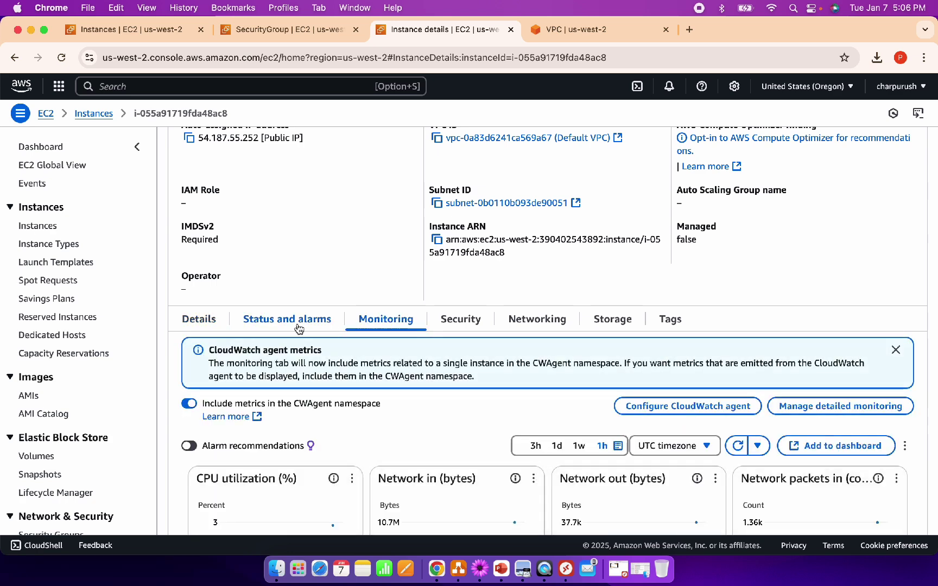
{"action": "left_click", "coordinate": [293, 323]}
{"action": "left_click", "coordinate": [389, 324]}
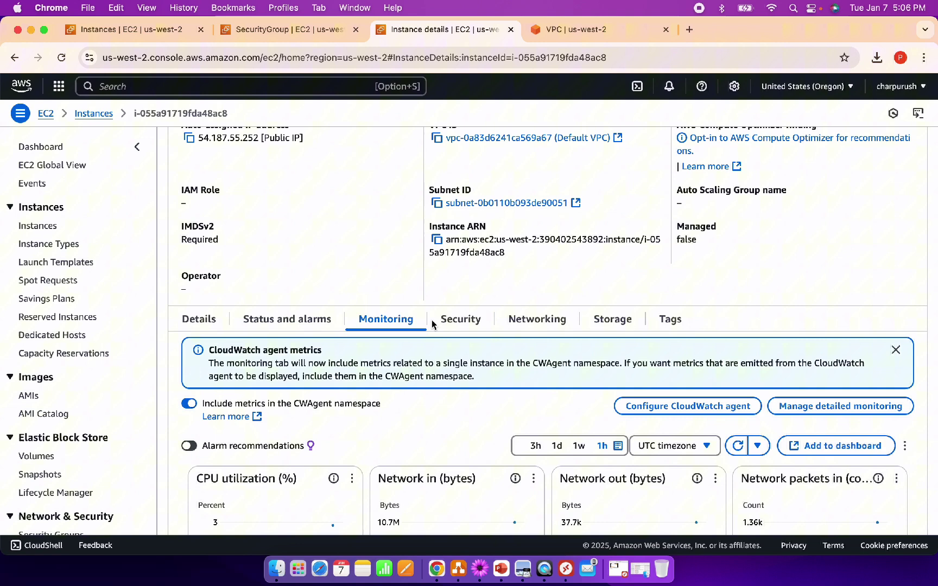
{"action": "left_click", "coordinate": [472, 322]}
{"action": "scroll", "coordinate": [326, 241], "scroll_direction": "down", "scroll_amount": 3}
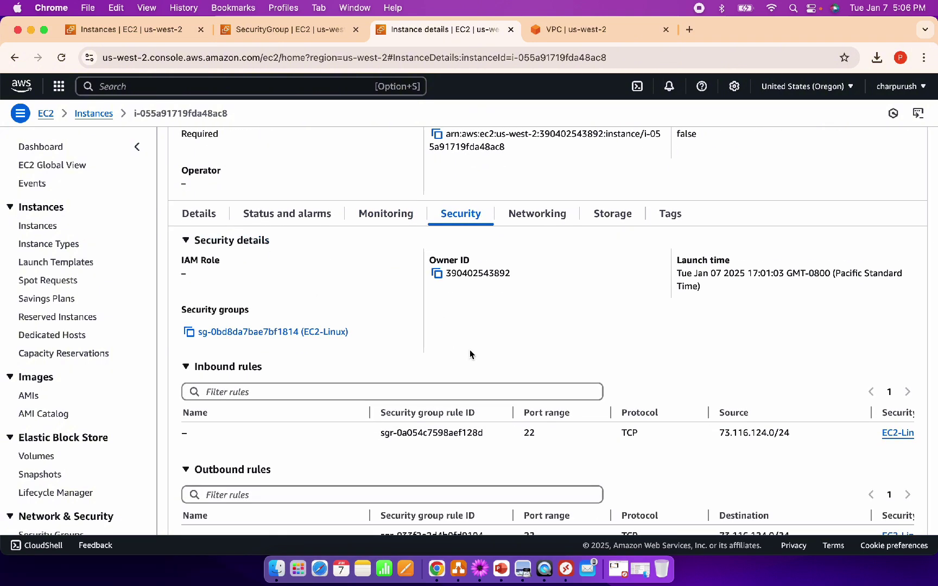
- Review Linux-test-server's networking details and its attached storage volume
{"action": "scroll", "coordinate": [471, 354], "scroll_direction": "up", "scroll_amount": 2}
{"action": "left_click", "coordinate": [535, 266]}
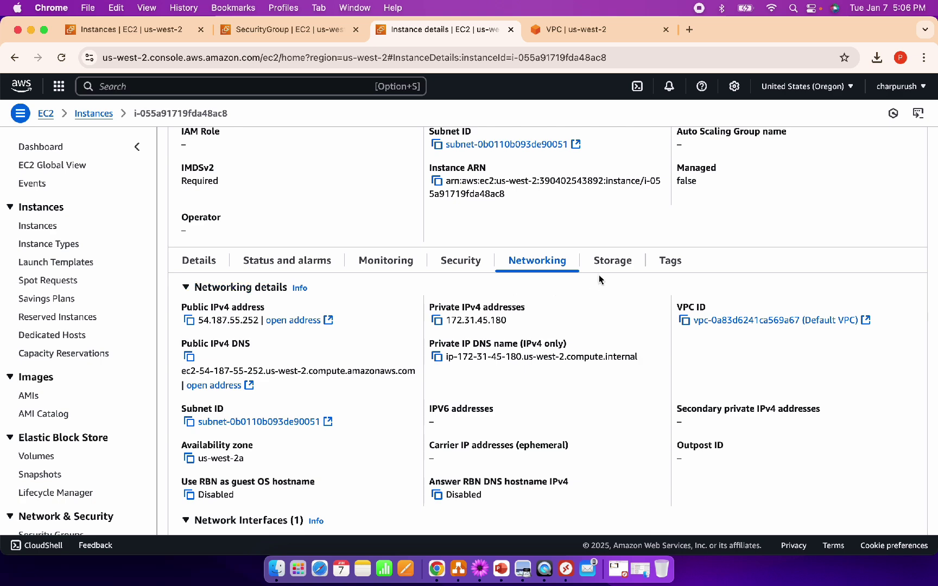
{"action": "left_click", "coordinate": [613, 268]}
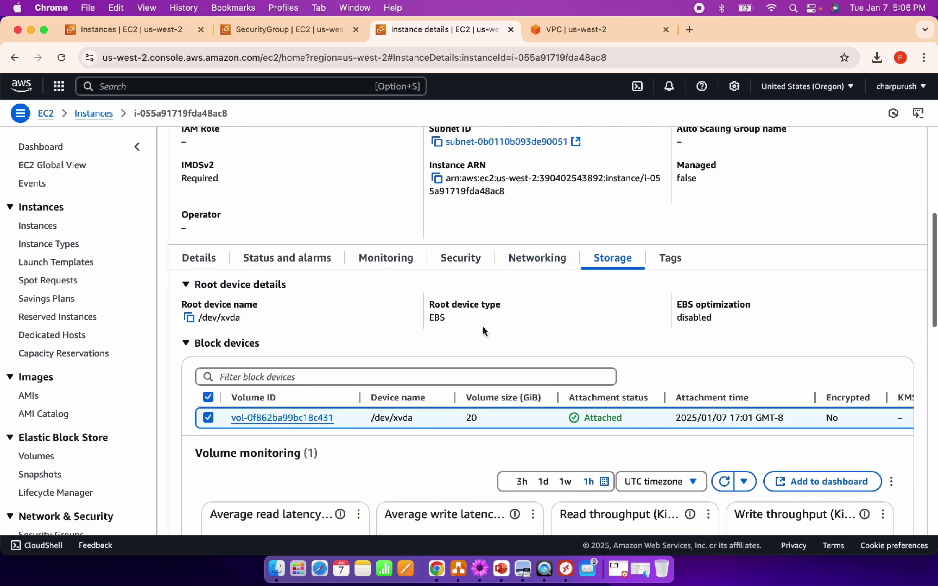
{"action": "scroll", "coordinate": [483, 326], "scroll_direction": "down", "scroll_amount": 3}
{"action": "scroll", "coordinate": [482, 326], "scroll_direction": "up", "scroll_amount": 2}
{"action": "scroll", "coordinate": [483, 326], "scroll_direction": "up", "scroll_amount": 6}
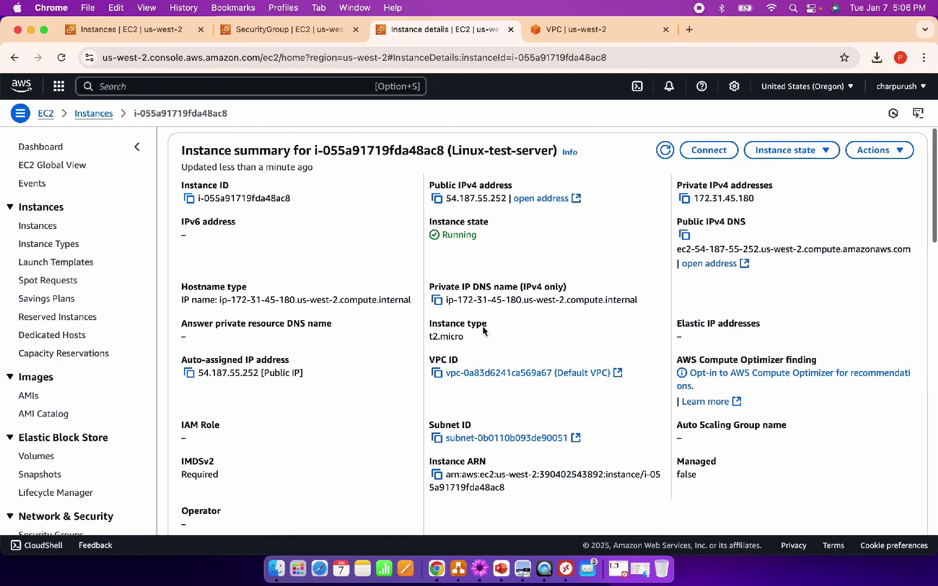
- Open the connection options for Linux-test-server and review Session Manager, SSH client and EC2 serial console
{"action": "left_click", "coordinate": [719, 158]}
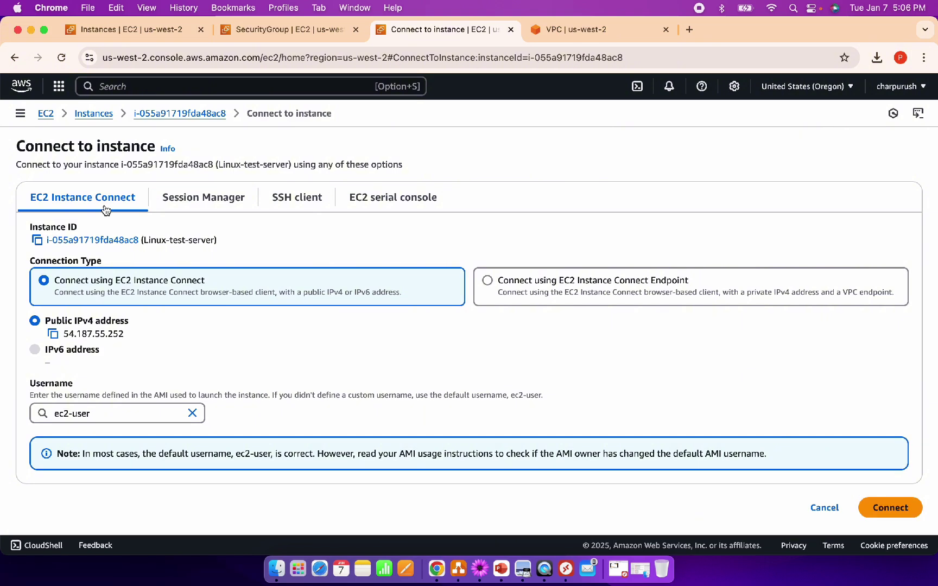
{"action": "left_click", "coordinate": [209, 201]}
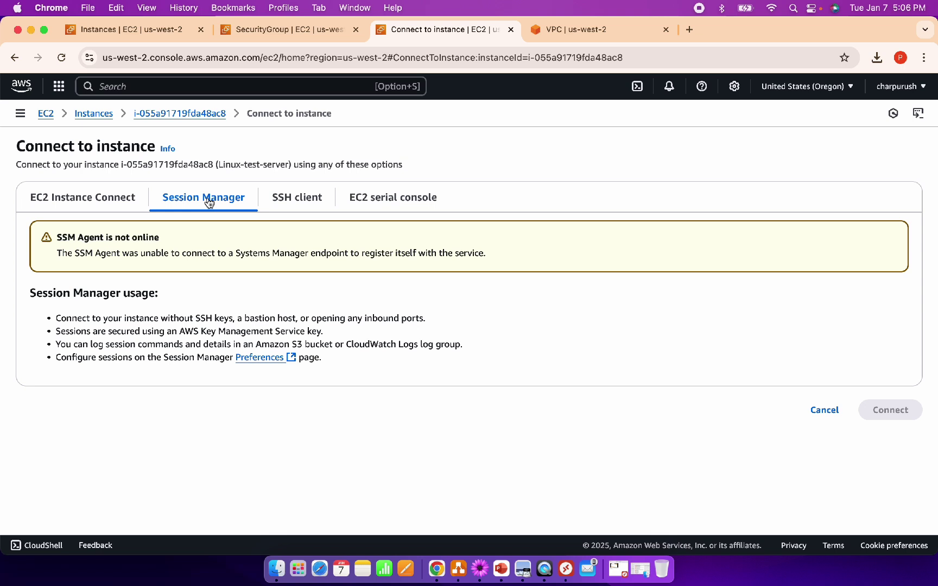
{"action": "left_click", "coordinate": [320, 209]}
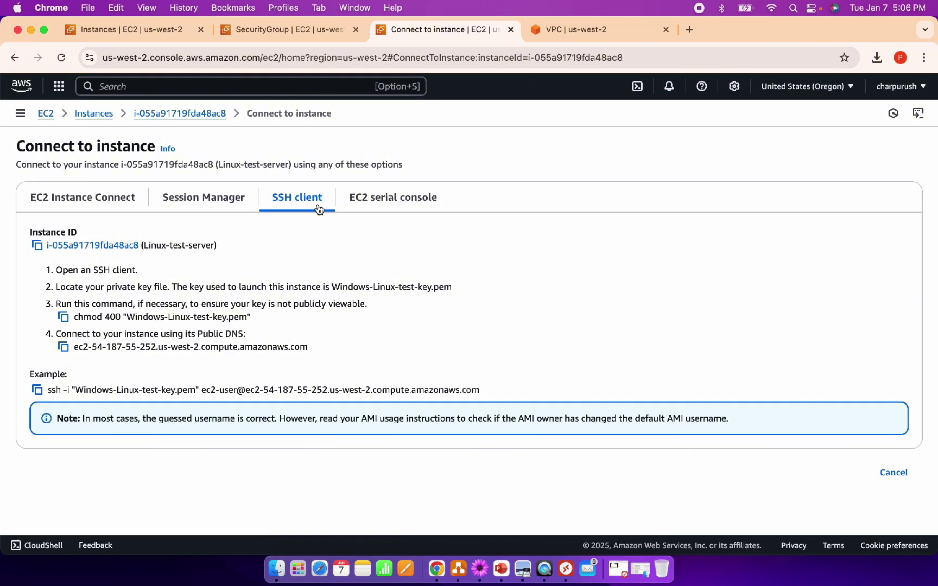
{"action": "left_click", "coordinate": [383, 211]}
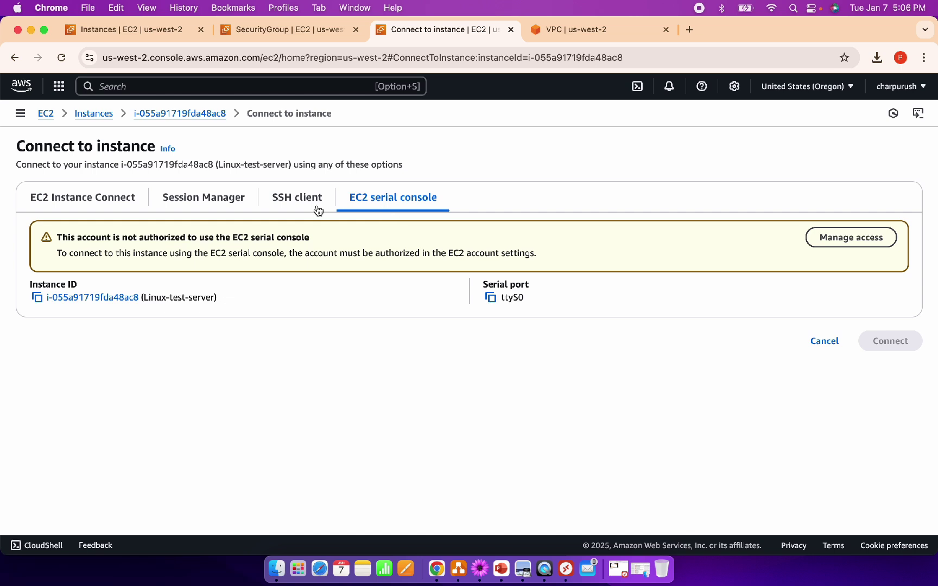
- Review the EC2 Instance Connect options and the SSH client connection instructions for Linux-test-server
{"action": "left_click", "coordinate": [128, 204]}
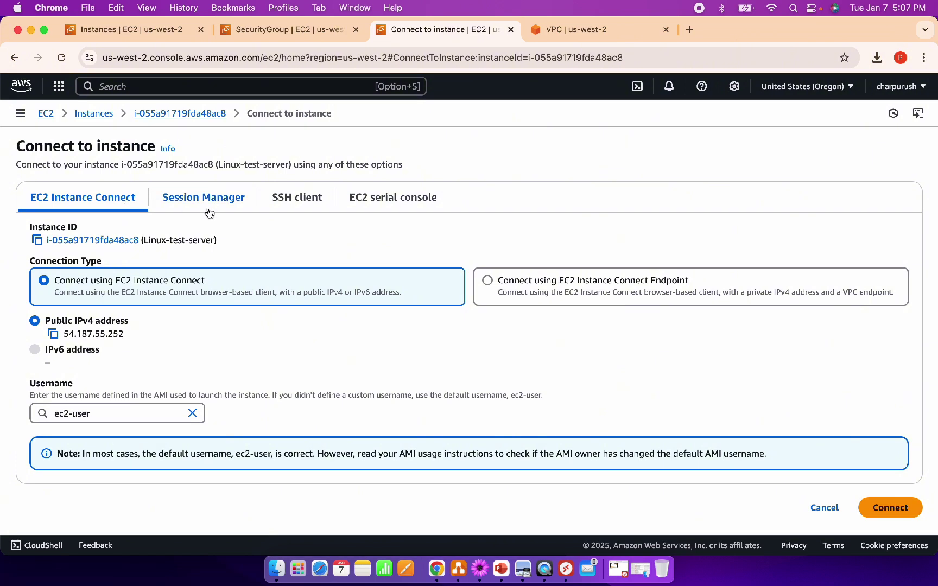
{"action": "left_click", "coordinate": [295, 206]}
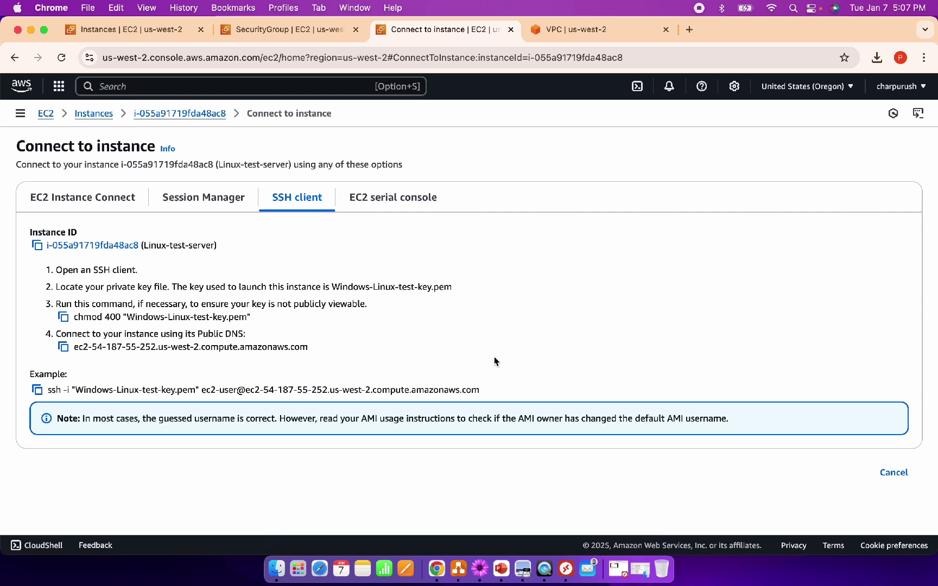
- Launch Terminal, minimize its window and show the Downloads folder in Finder
{"action": "key", "text": "super+space"}
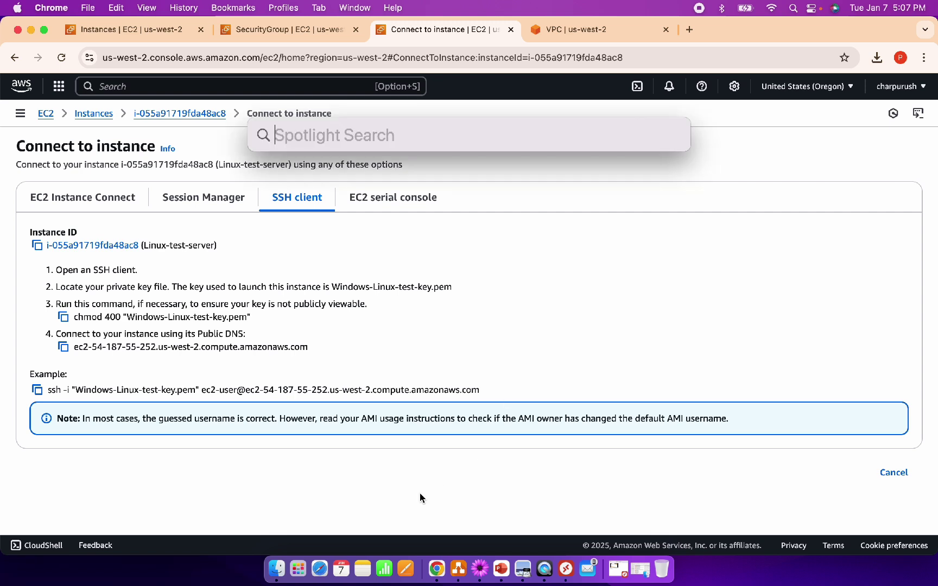
{"action": "type", "text": "te"}
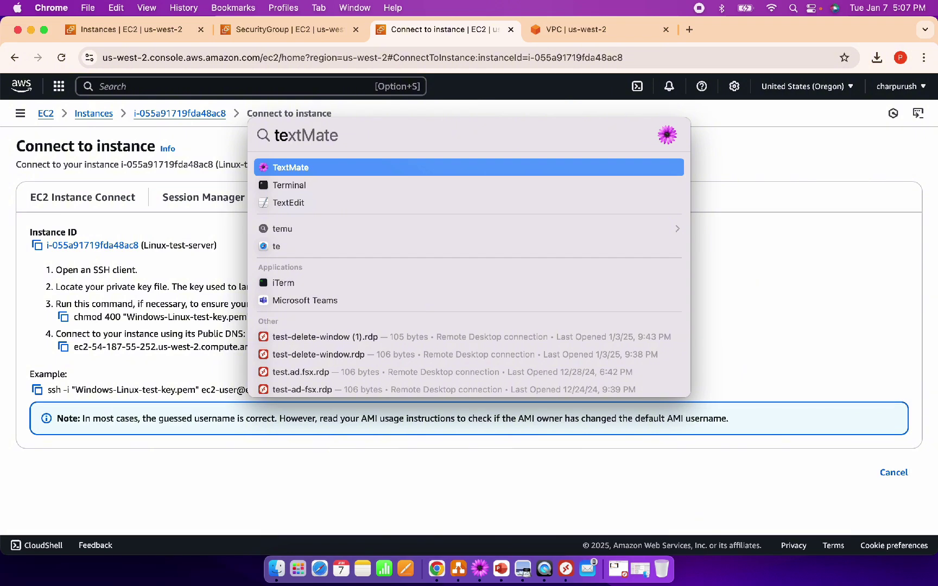
{"action": "type", "text": "r"}
{"action": "key", "text": "Return"}
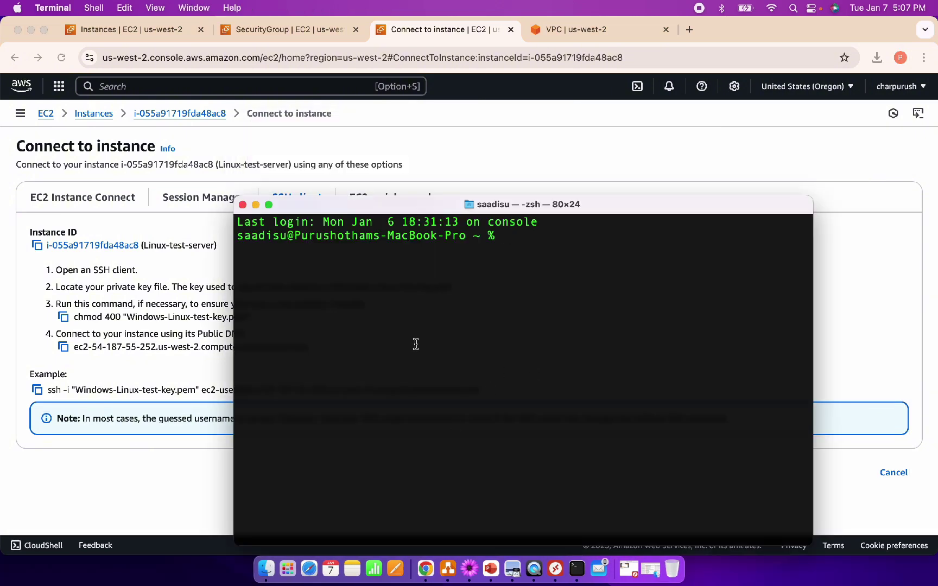
{"action": "left_click", "coordinate": [256, 206]}
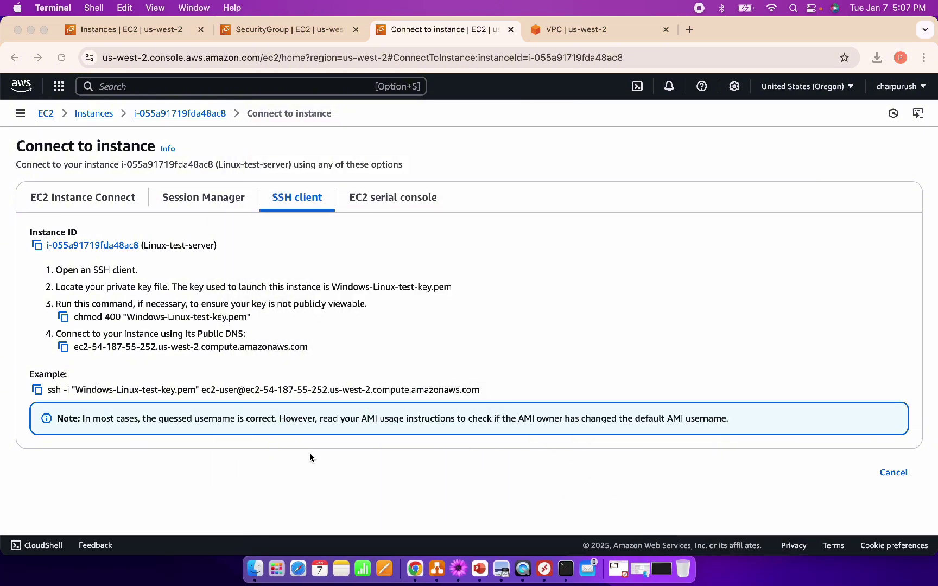
{"action": "left_click", "coordinate": [255, 568]}
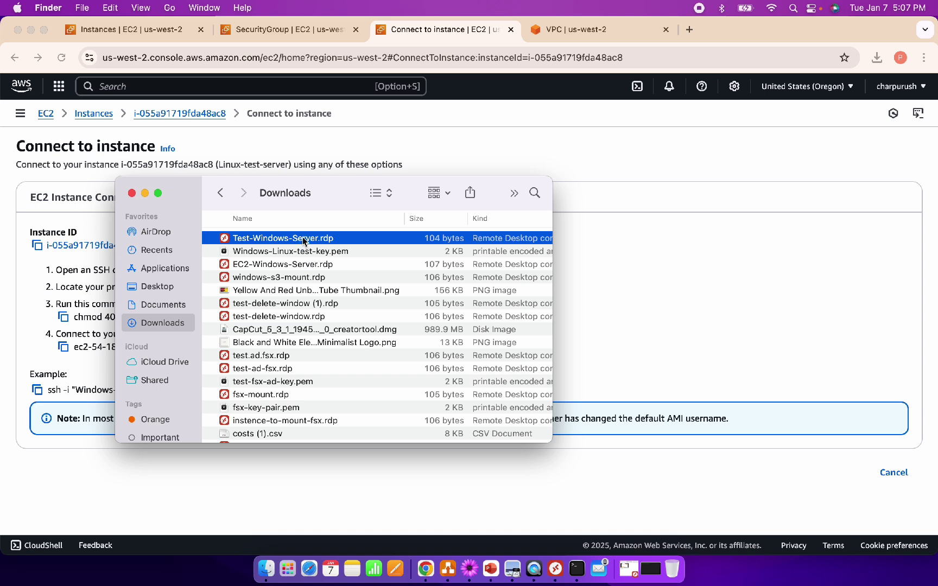
{"action": "left_click_drag", "start_coordinate": [306, 239], "coordinate": [578, 565]}
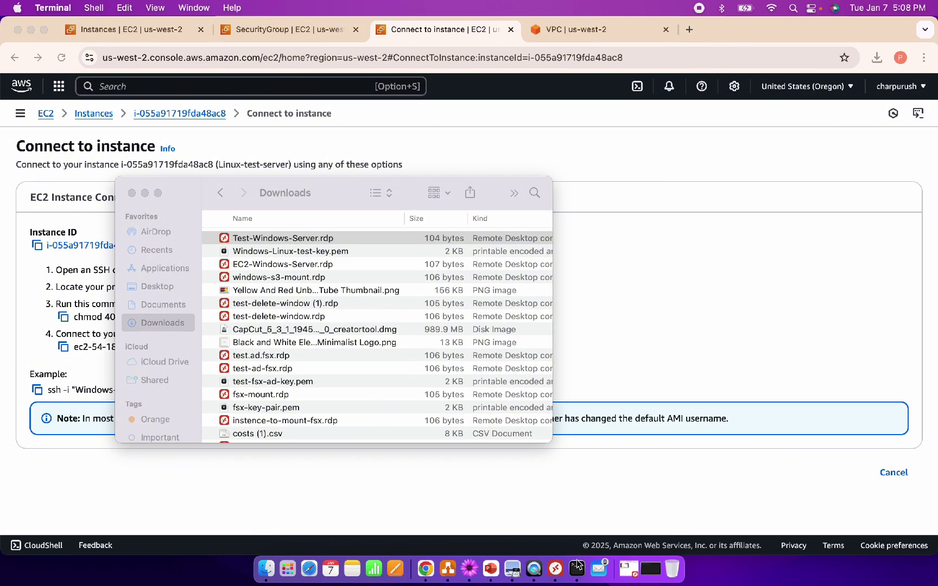
{"action": "left_click", "coordinate": [577, 564]}
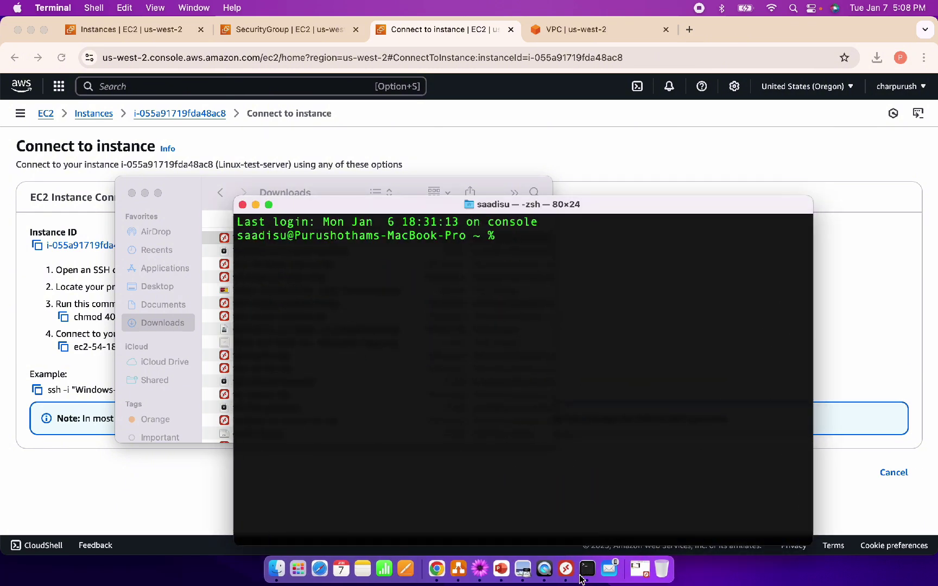
{"action": "left_click", "coordinate": [243, 204]}
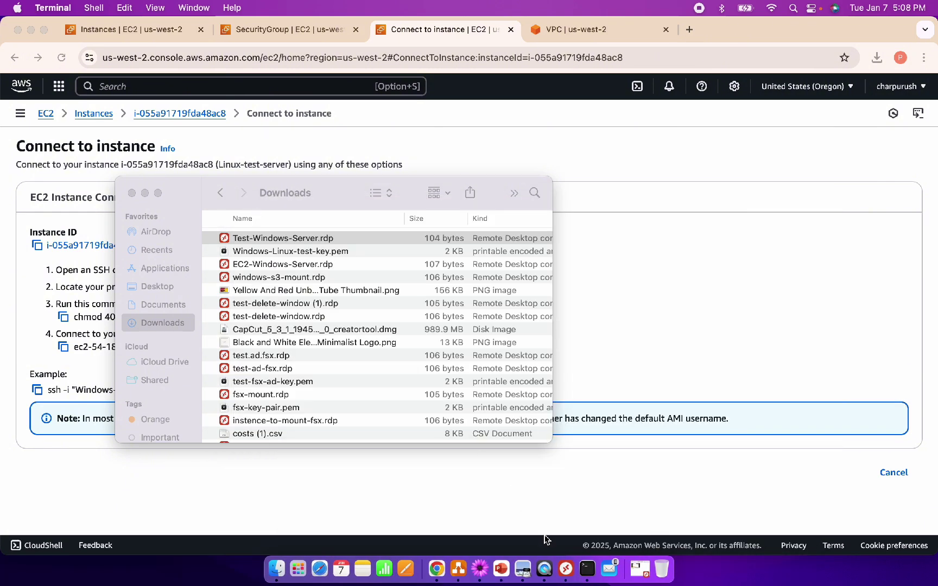
{"action": "left_click", "coordinate": [587, 568]}
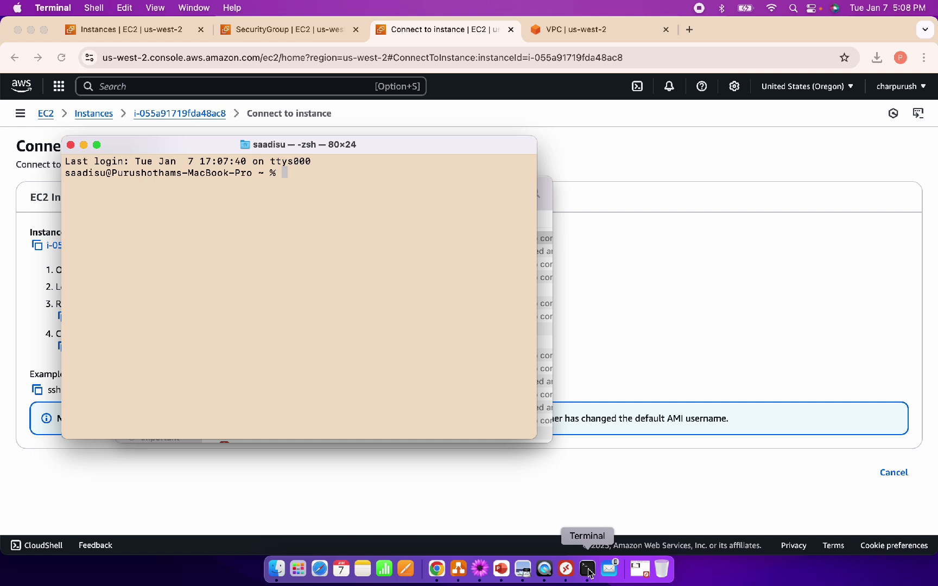
{"action": "left_click", "coordinate": [70, 144]}
- Open a Terminal session in the Downloads folder from Finder and widen its window to 130 columns
{"action": "left_click", "coordinate": [157, 324]}
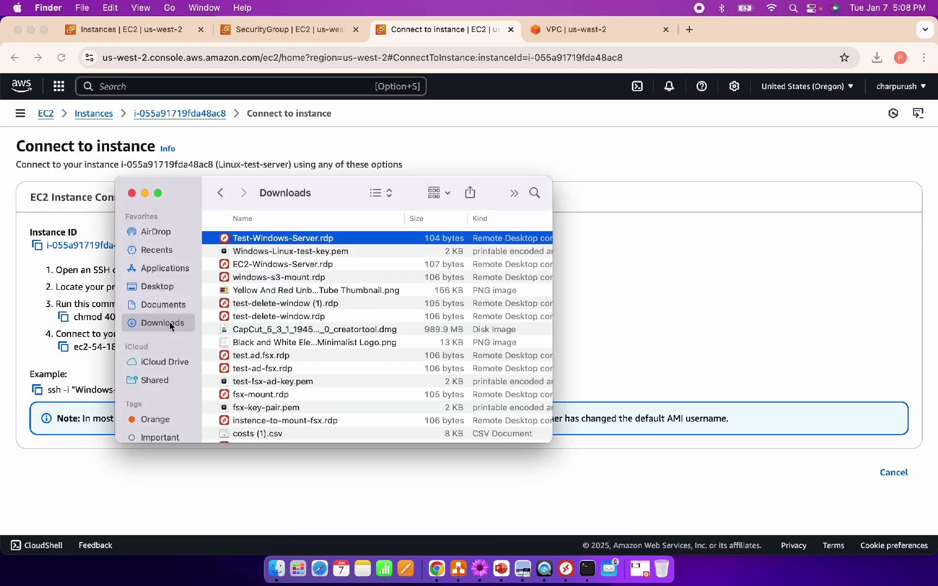
{"action": "left_click_drag", "start_coordinate": [157, 322], "coordinate": [591, 569]}
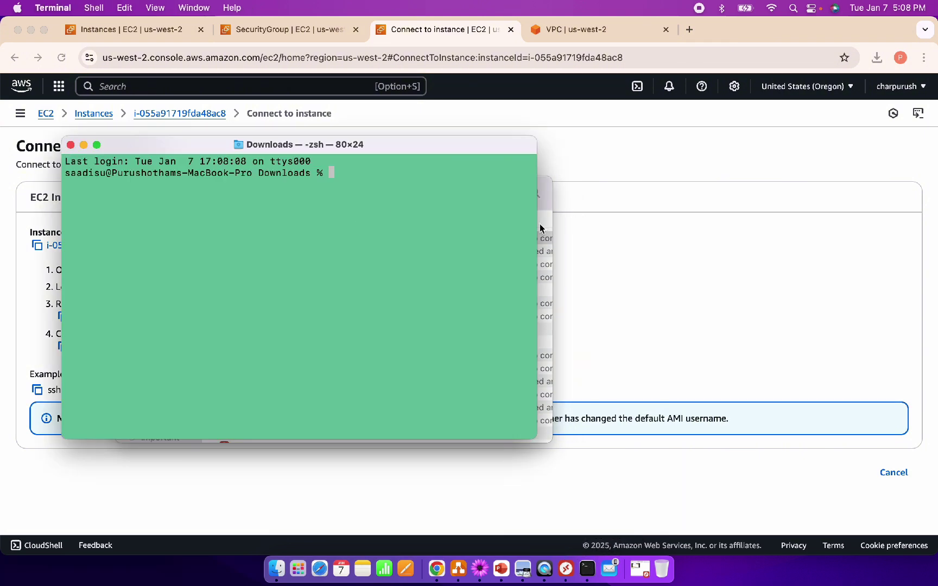
{"action": "left_click_drag", "start_coordinate": [537, 227], "coordinate": [830, 227]}
- List everything in the Downloads folder with ls -la and look through the listing
{"action": "type", "text": "ls "}
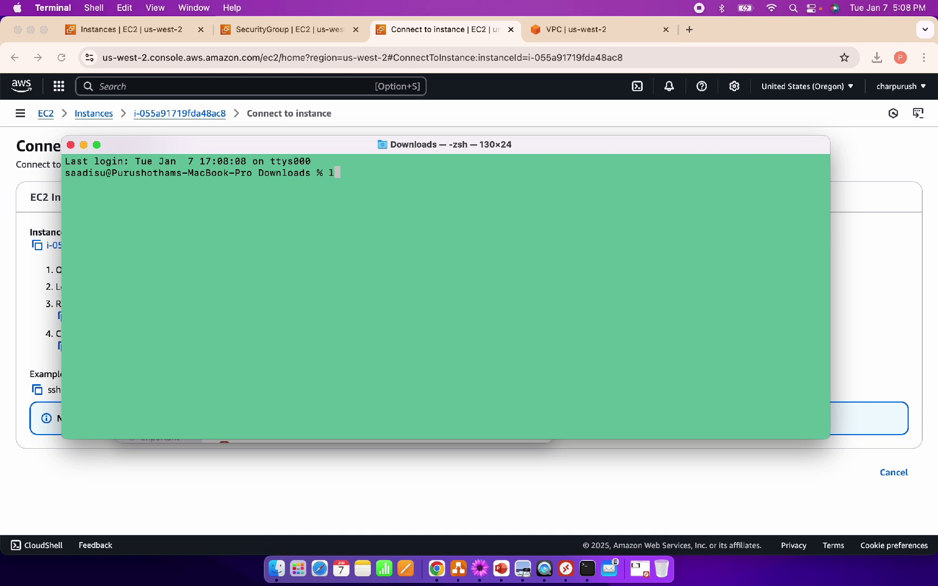
{"action": "type", "text": "-la"}
{"action": "key", "text": "Return"}
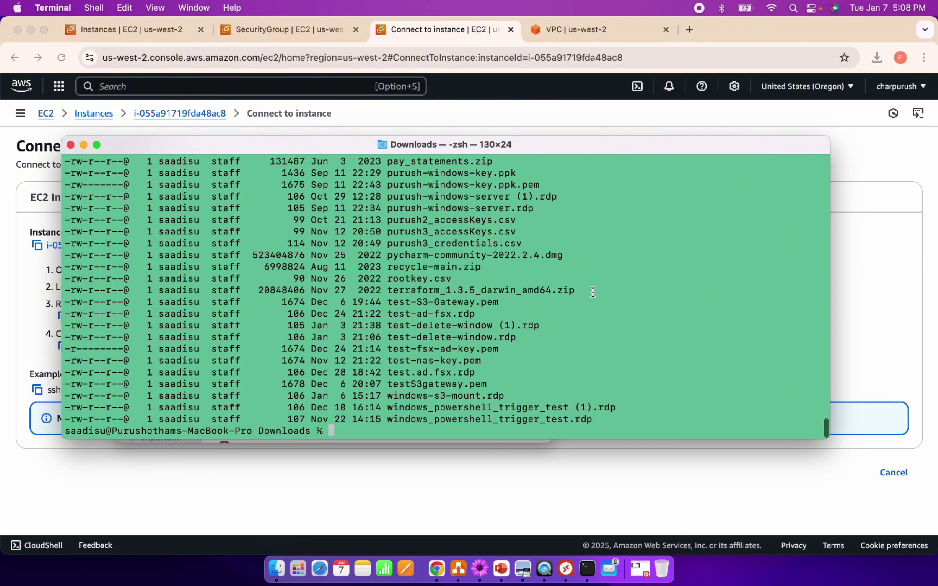
{"action": "scroll", "coordinate": [593, 291], "scroll_direction": "up", "scroll_amount": 10}
{"action": "scroll", "coordinate": [593, 292], "scroll_direction": "up", "scroll_amount": 5}
{"action": "scroll", "coordinate": [593, 292], "scroll_direction": "down", "scroll_amount": 15}
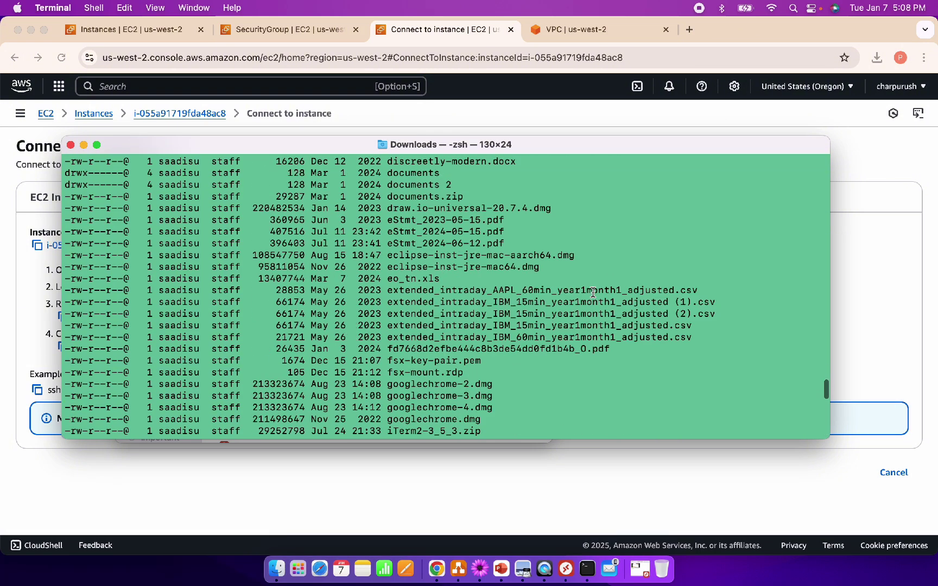
- List only the key files with ls -la *pem and locate Windows-Linux-test-key.pem in the output
{"action": "type", "text": "ls "}
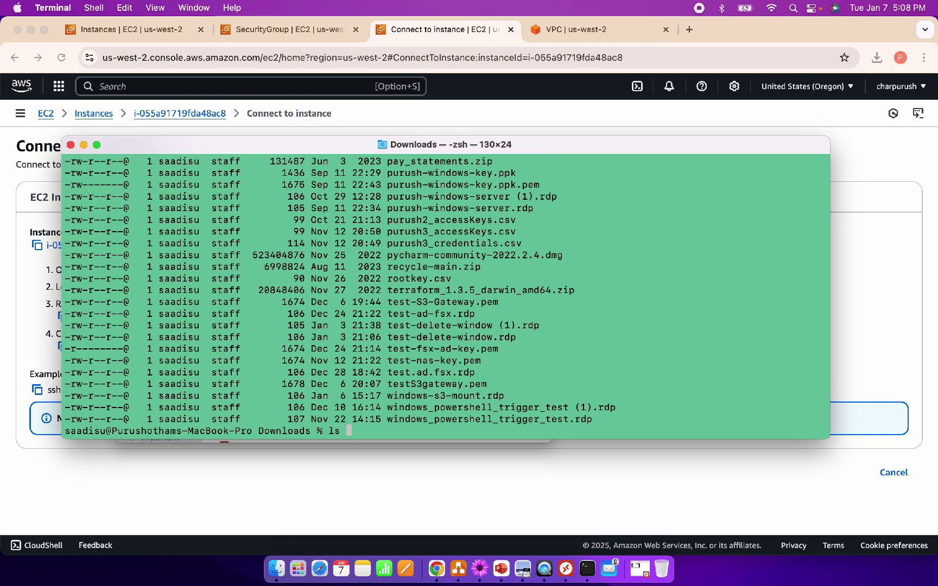
{"action": "type", "text": "-la *peem"}
{"action": "key", "text": "Return"}
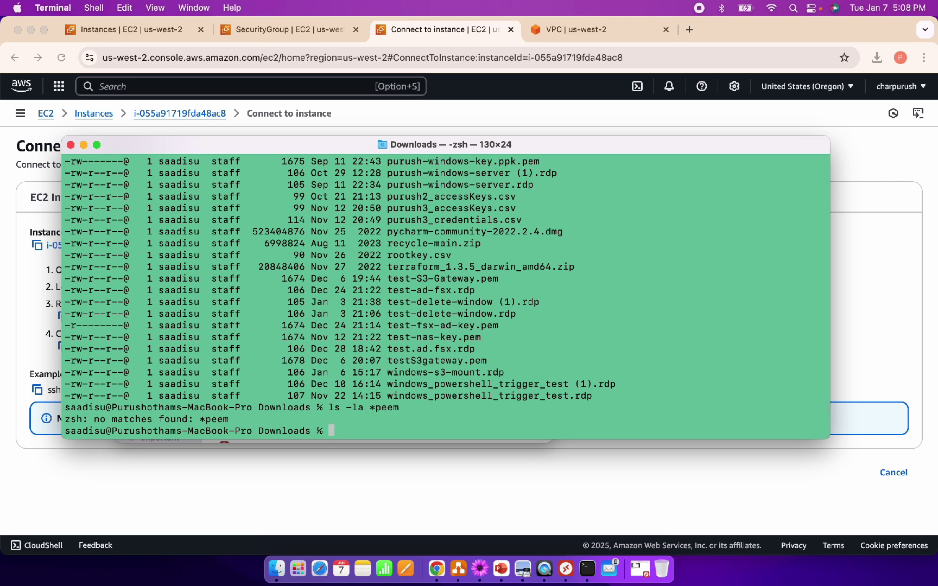
{"action": "key", "text": "Up"}
{"action": "key", "text": "BackSpace"}
{"action": "key", "text": "BackSpace"}
{"action": "type", "text": "m"}
{"action": "key", "text": "Return"}
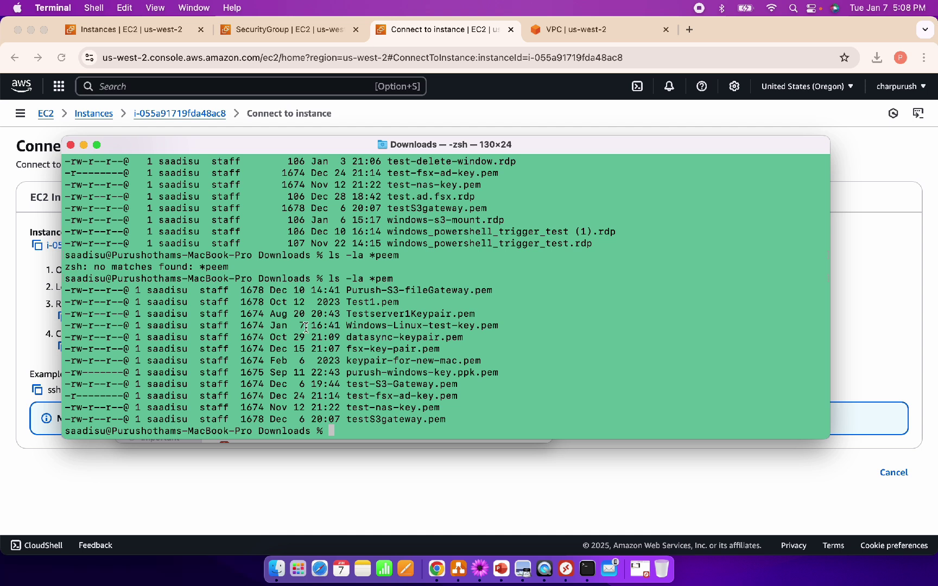
{"action": "left_click_drag", "start_coordinate": [294, 325], "coordinate": [500, 324]}
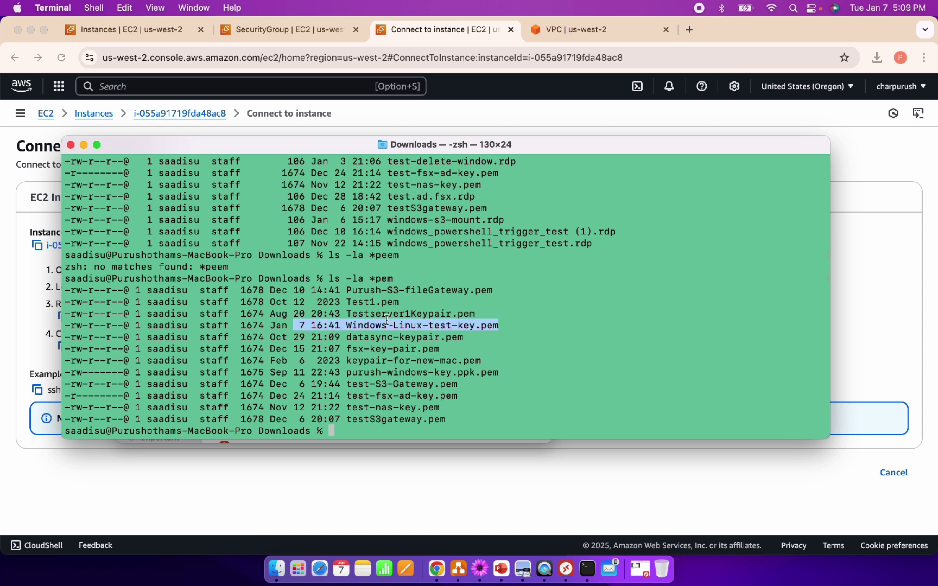
{"action": "left_click", "coordinate": [270, 324]}
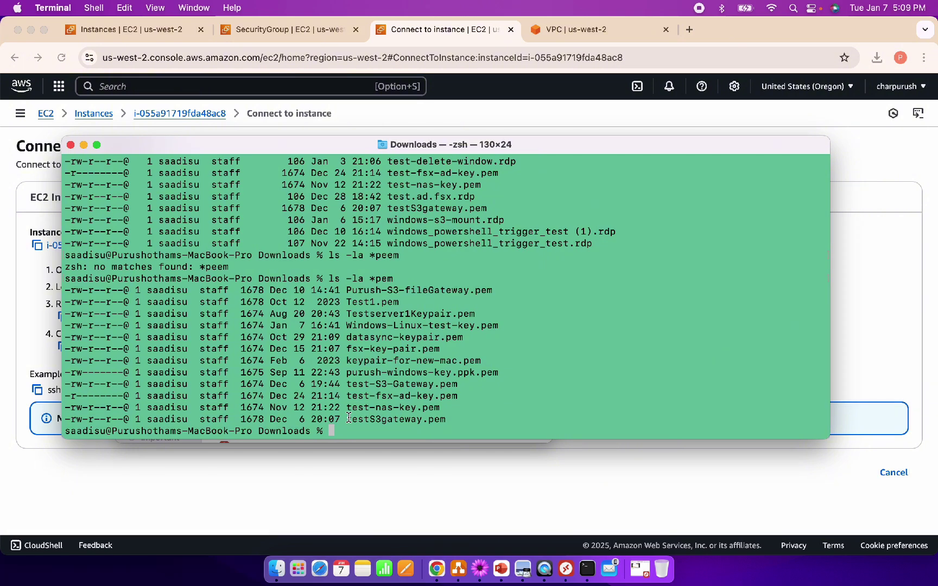
- Copy the chmod 400 "Windows-Linux-test-key.pem" command from the SSH client instructions and run it in Terminal
{"action": "left_click", "coordinate": [349, 489]}
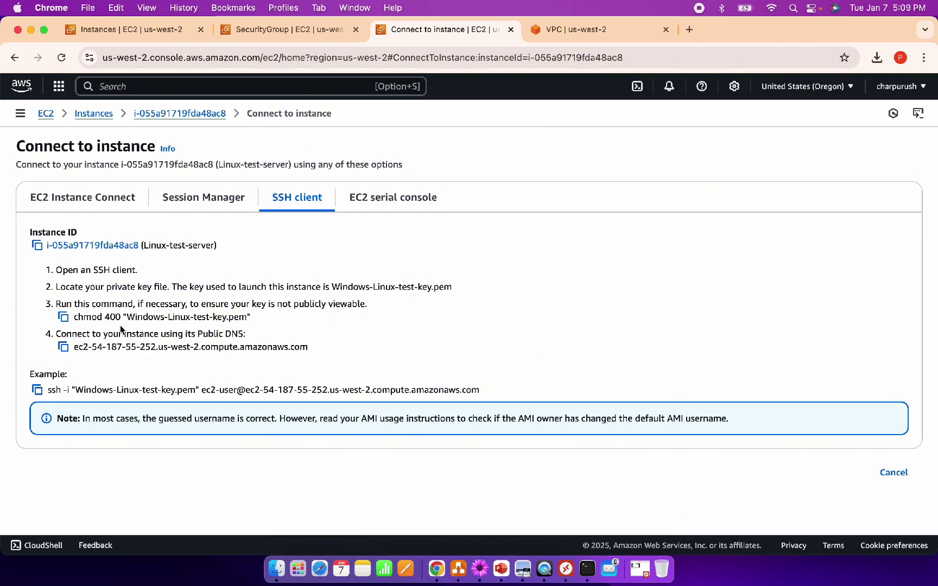
{"action": "left_click", "coordinate": [61, 320]}
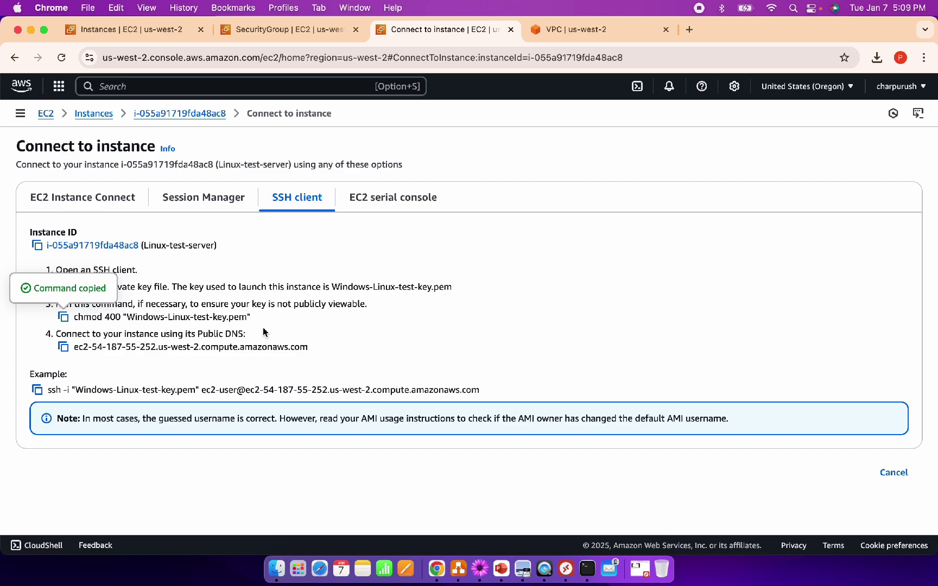
{"action": "key", "text": "ctrl+Up"}
{"action": "left_click", "coordinate": [307, 146]}
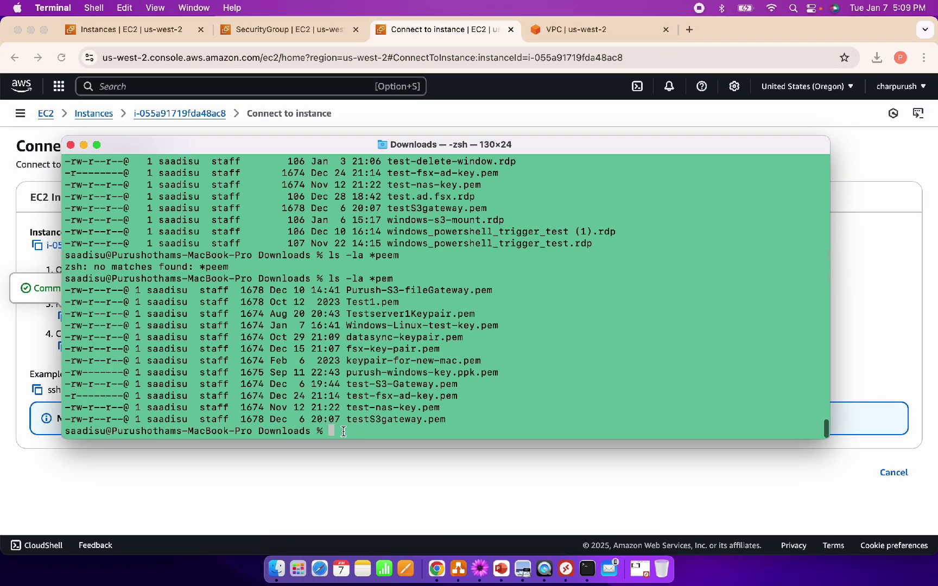
{"action": "right_click", "coordinate": [343, 431]}
{"action": "left_click", "coordinate": [360, 451]}
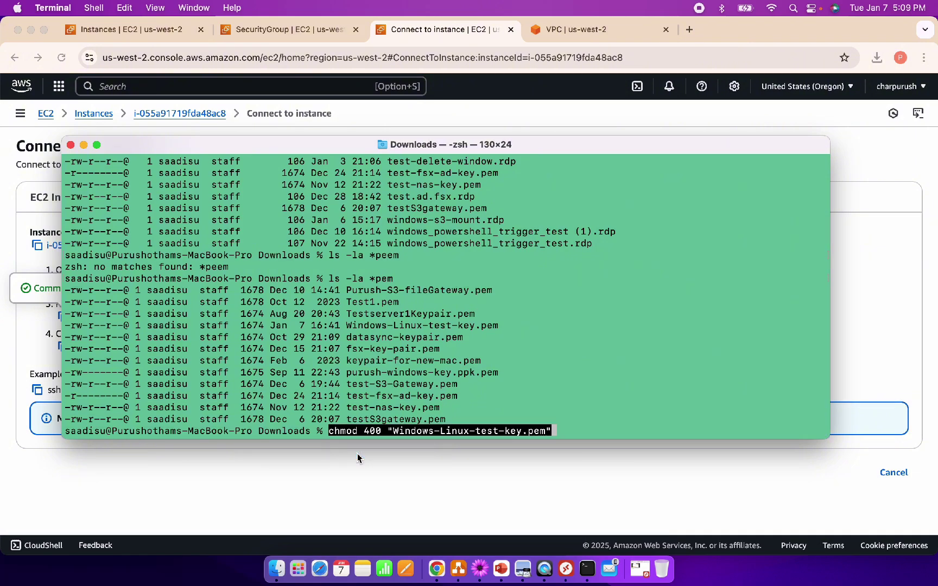
{"action": "key", "text": "Return"}
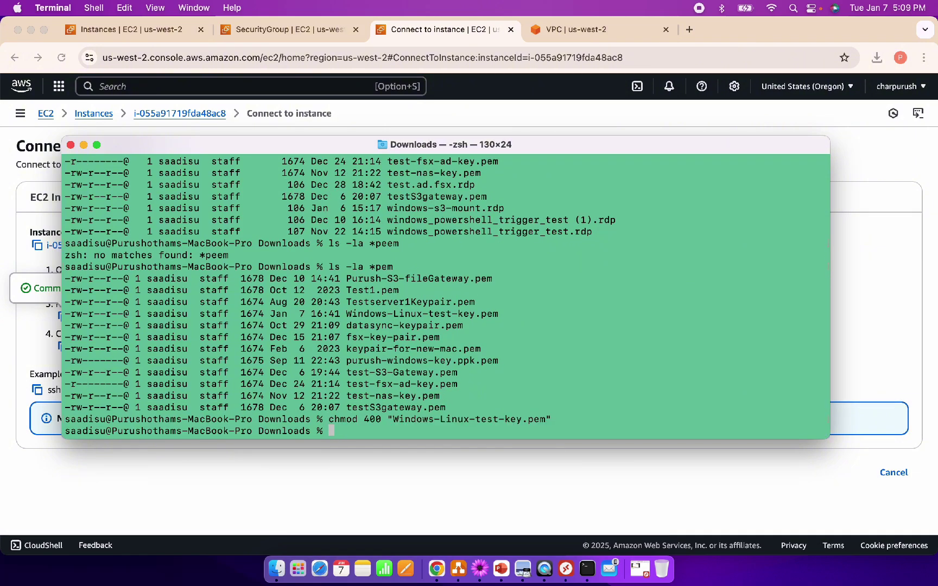
- Copy the example ssh -i "Windows-Linux-test-key.pem" command for ec2-user, run it in Terminal and accept the host with yes
{"action": "key", "text": "ctrl+Up"}
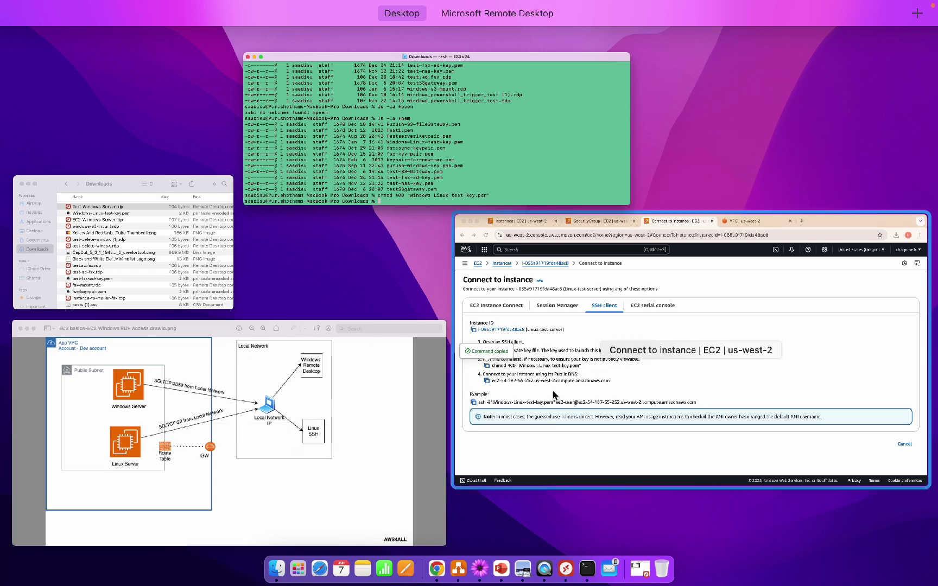
{"action": "left_click", "coordinate": [552, 391]}
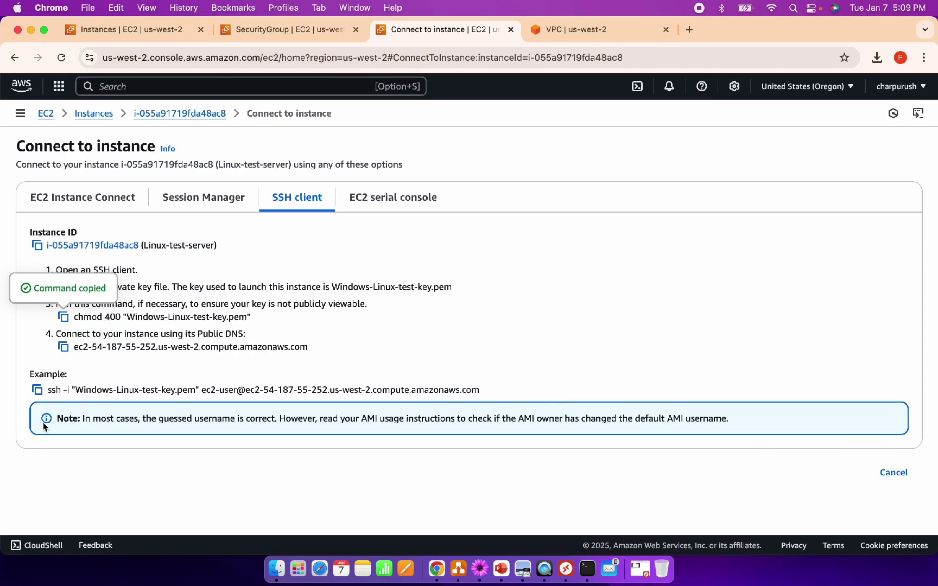
{"action": "left_click", "coordinate": [37, 391]}
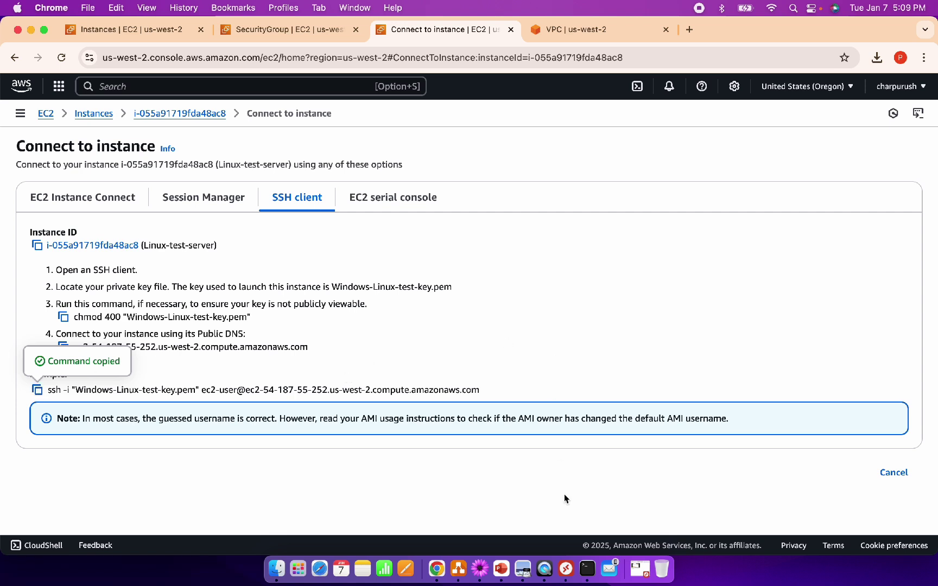
{"action": "left_click", "coordinate": [586, 566]}
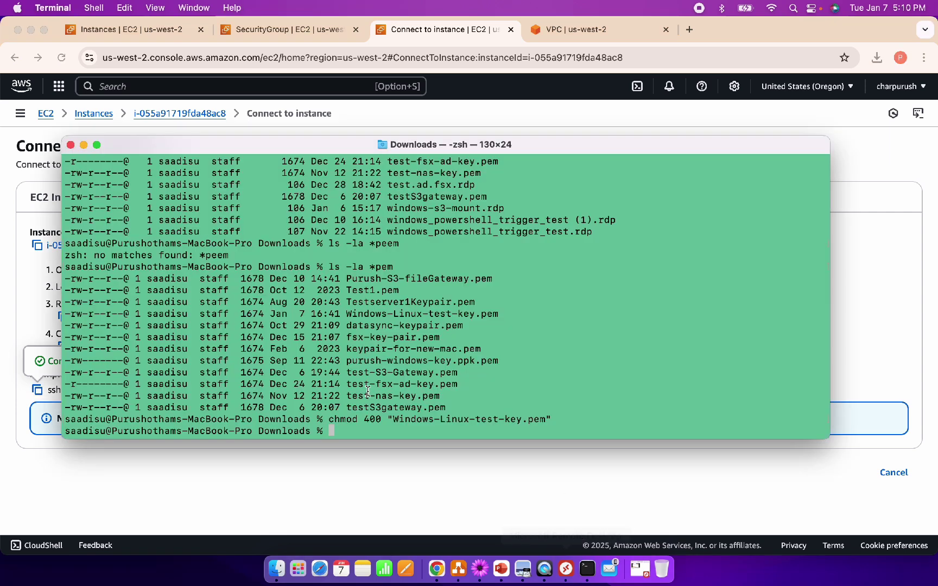
{"action": "right_click", "coordinate": [345, 435]}
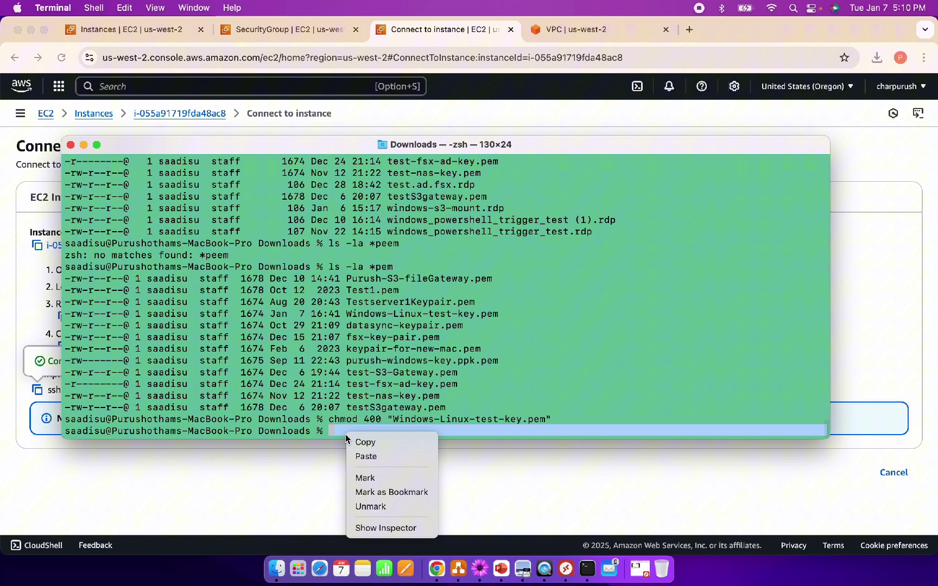
{"action": "left_click", "coordinate": [365, 457]}
{"action": "key", "text": "Return"}
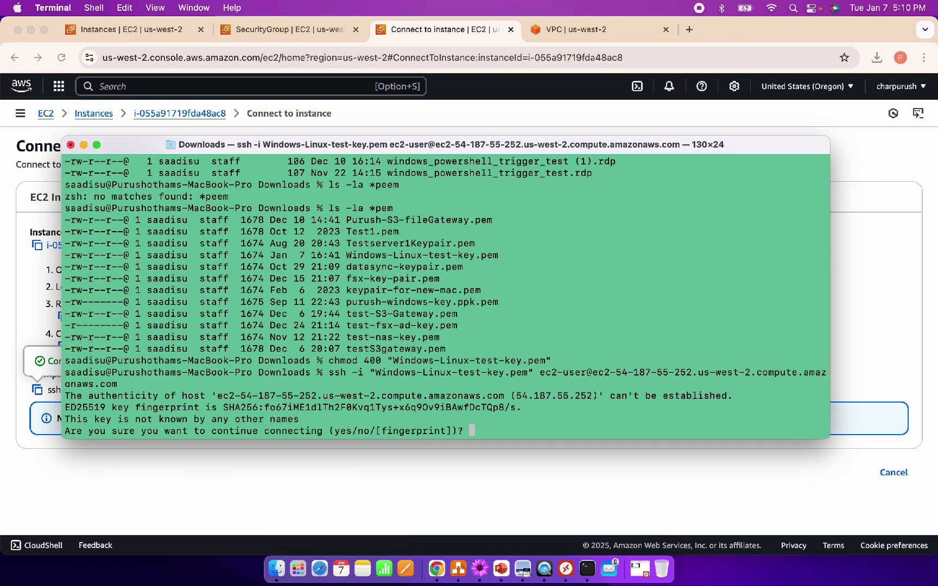
{"action": "type", "text": "yes"}
{"action": "key", "text": "Return"}
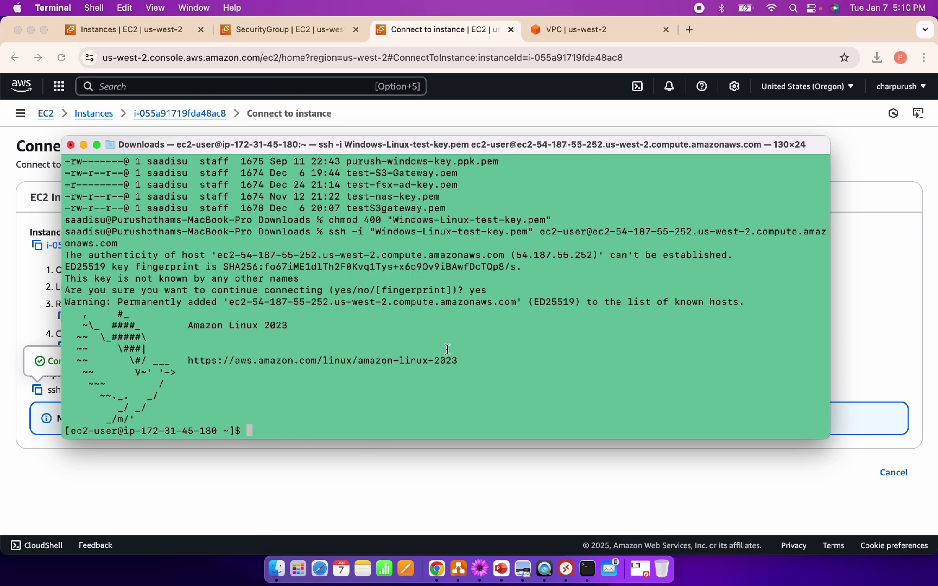
- Enlarge the Terminal window upward and list the Linux instance's home directory with ls -la
{"action": "left_click_drag", "start_coordinate": [470, 137], "coordinate": [442, 10]}
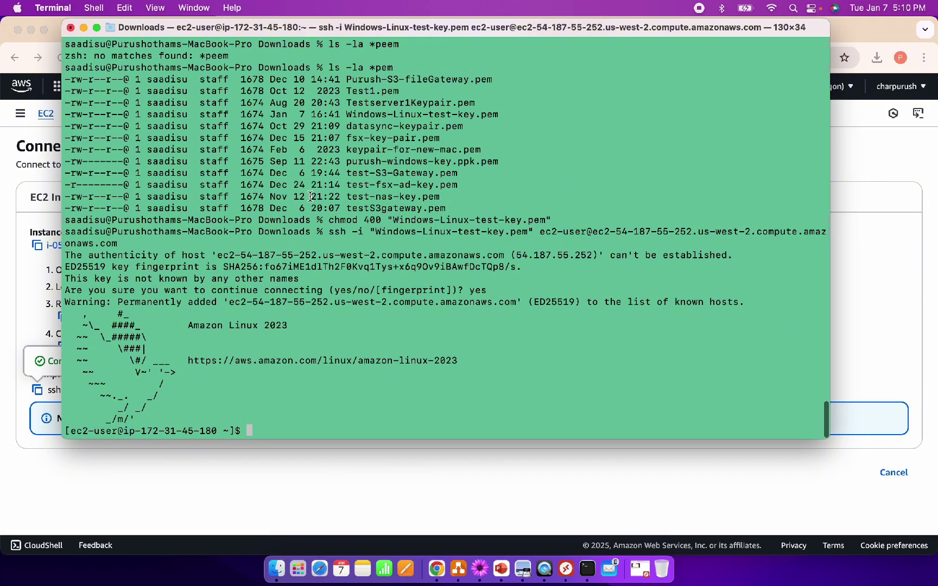
{"action": "type", "text": "ls -la"}
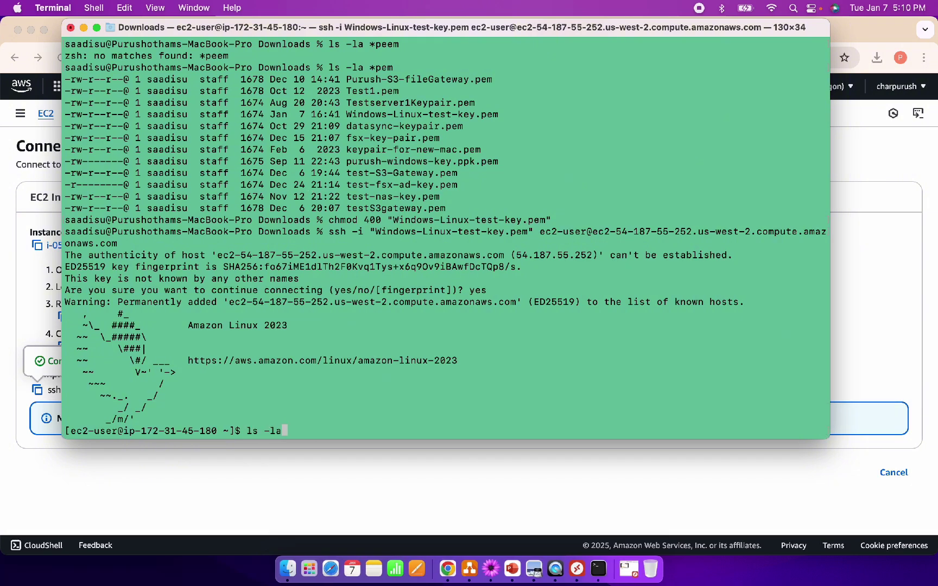
{"action": "key", "text": "Return"}
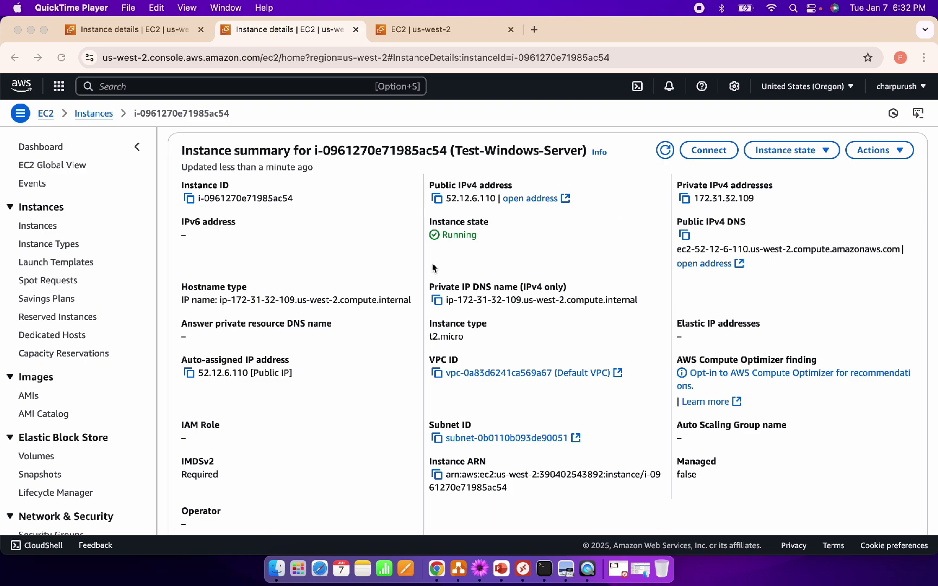
- Bring up the EC2 basics architecture diagram in Preview, review the Windows and Linux servers' layout, and return to Chrome
{"action": "key", "text": "ctrl+Up"}
{"action": "left_click", "coordinate": [226, 321]}
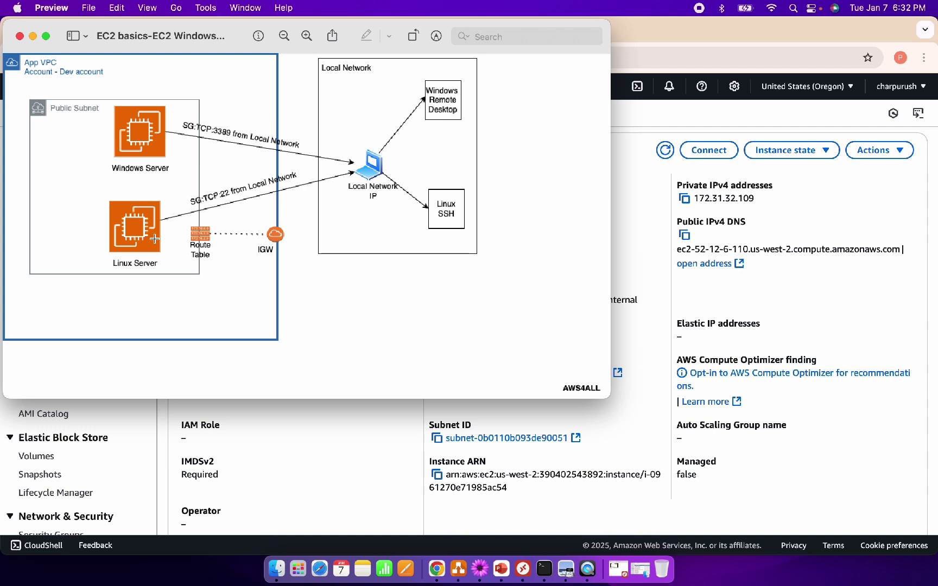
{"action": "left_click", "coordinate": [319, 438]}
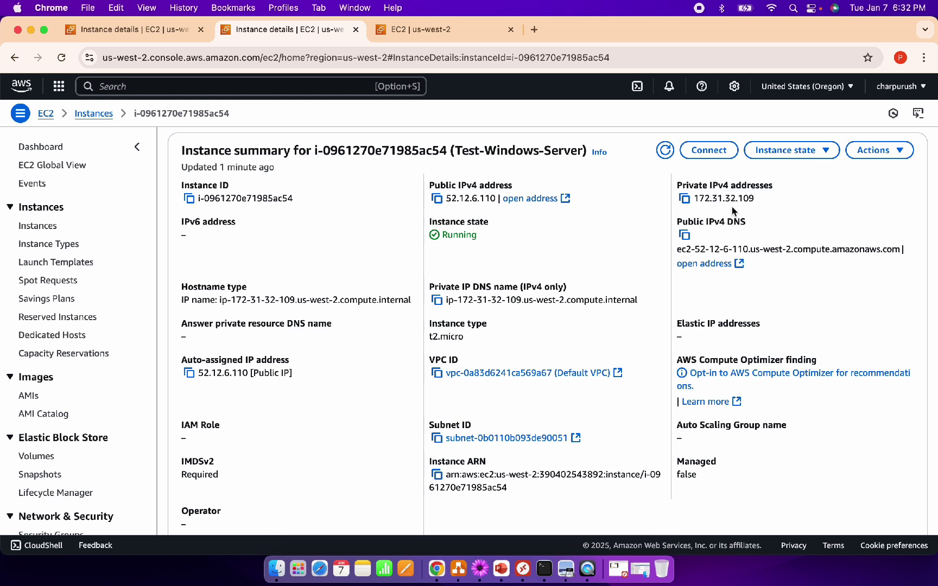
- Copy Test-Windows-Server's private IPv4 address, run ping 172.31.32.109 from the Linux instance's SSH session in Terminal, and stop it after several replies
{"action": "left_click", "coordinate": [685, 199]}
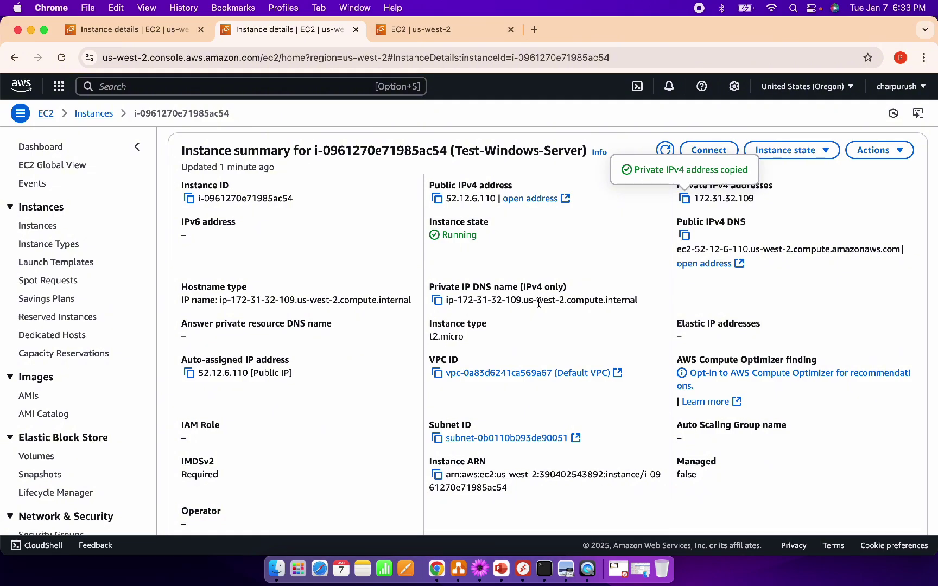
{"action": "key", "text": "ctrl+Up"}
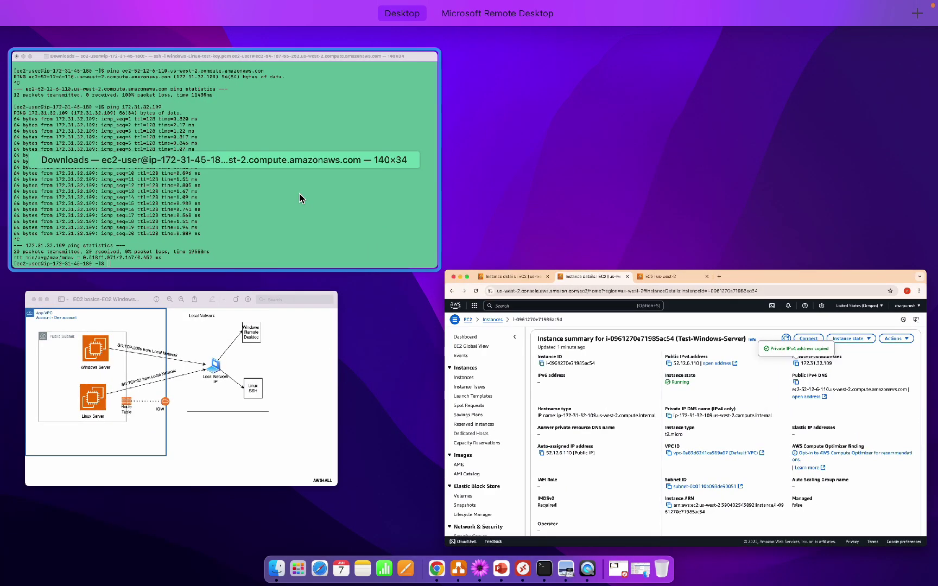
{"action": "left_click", "coordinate": [299, 194]}
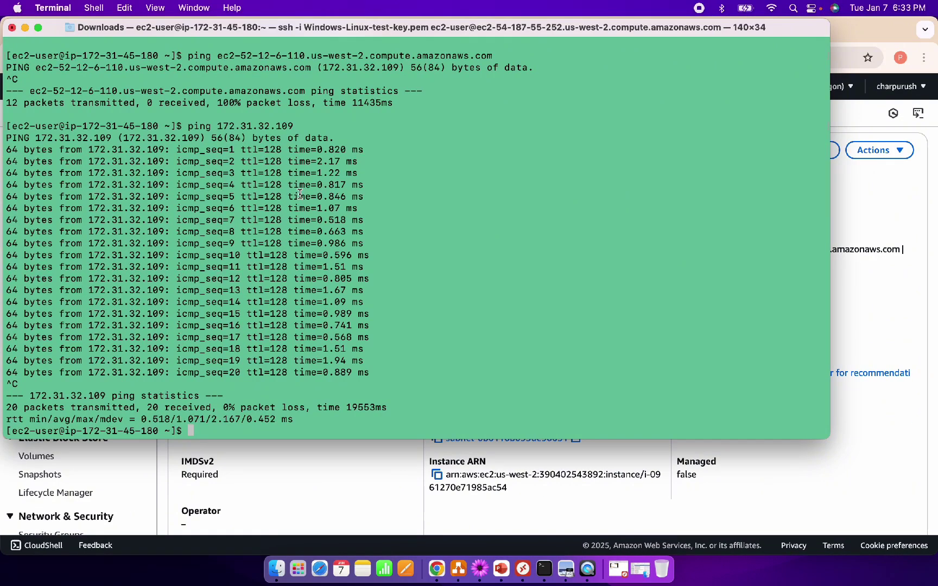
{"action": "right_click", "coordinate": [206, 435]}
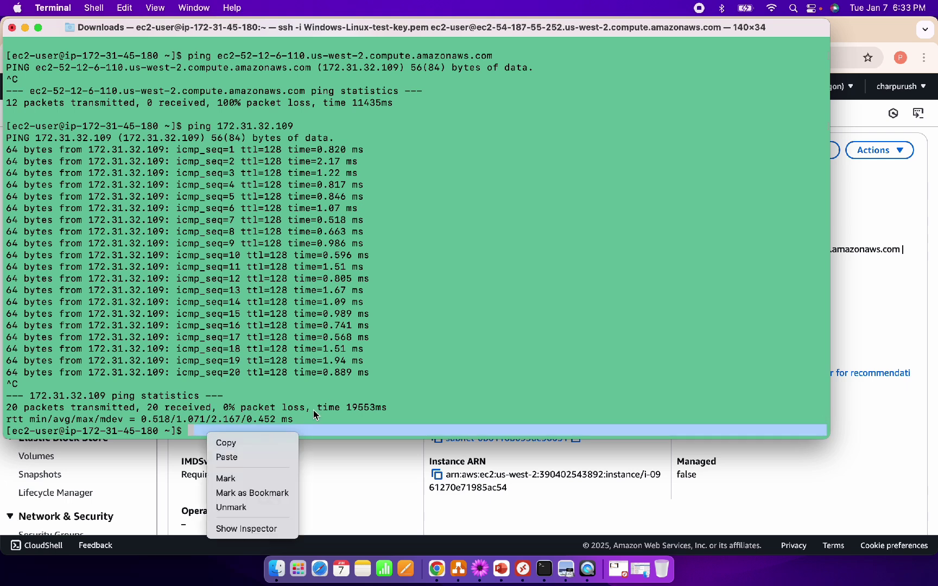
{"action": "left_click", "coordinate": [195, 429]}
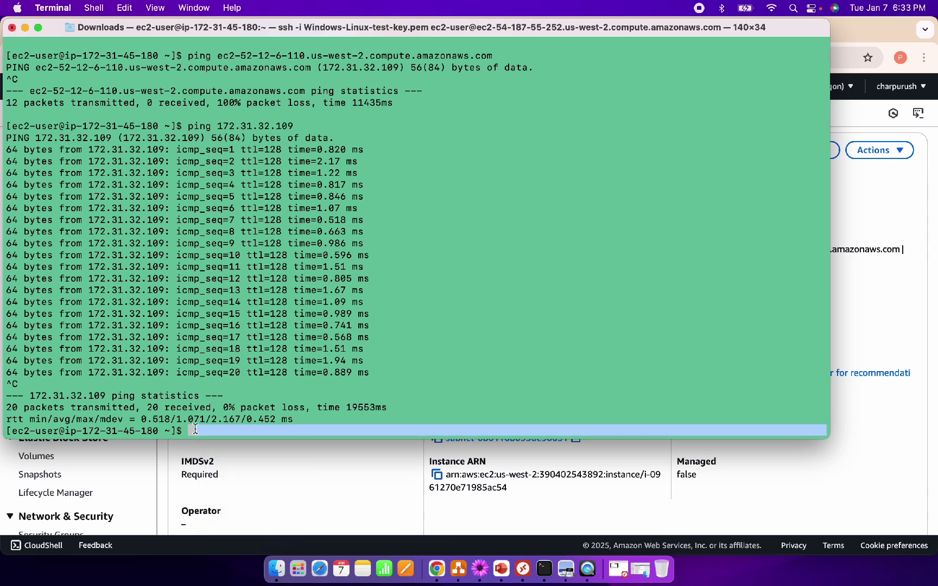
{"action": "type", "text": "ping"}
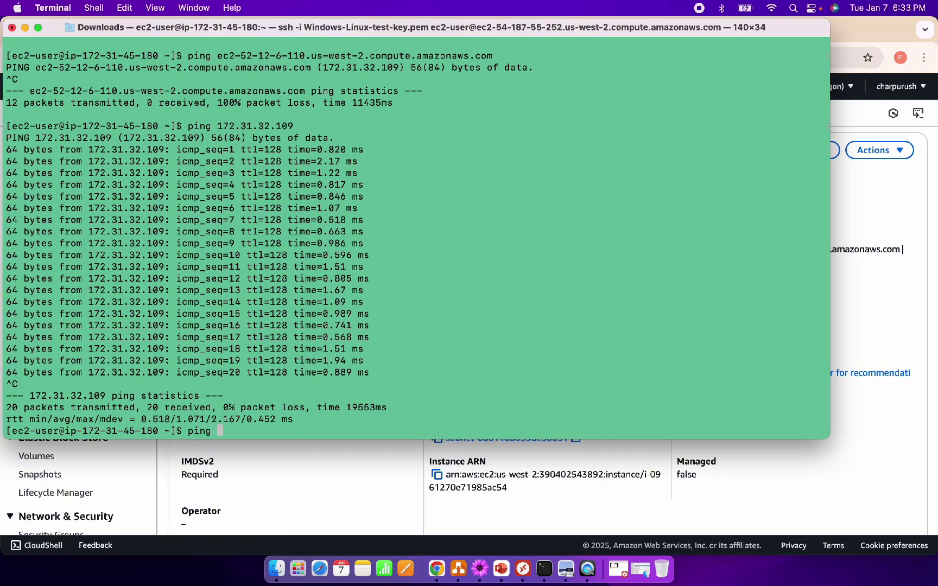
{"action": "right_click", "coordinate": [226, 430]}
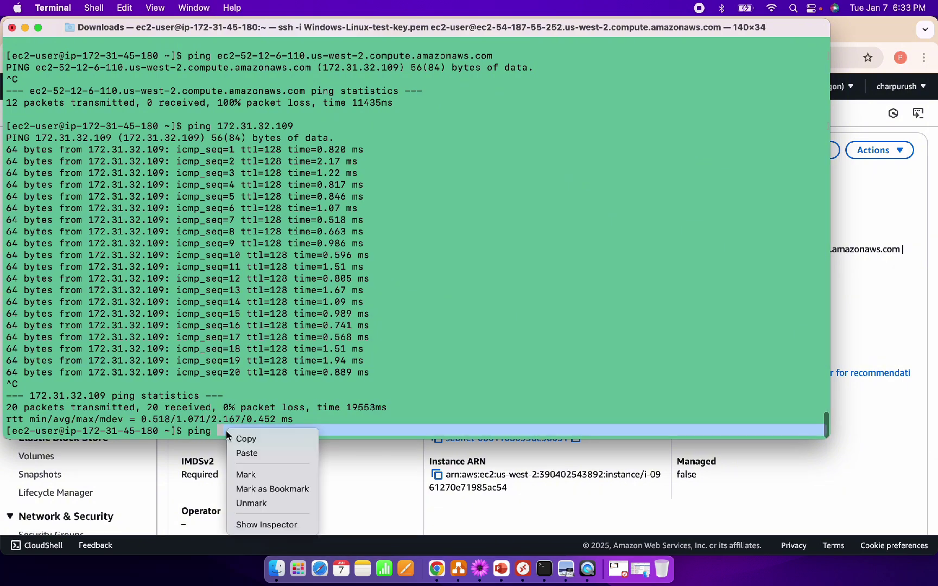
{"action": "left_click", "coordinate": [244, 452]}
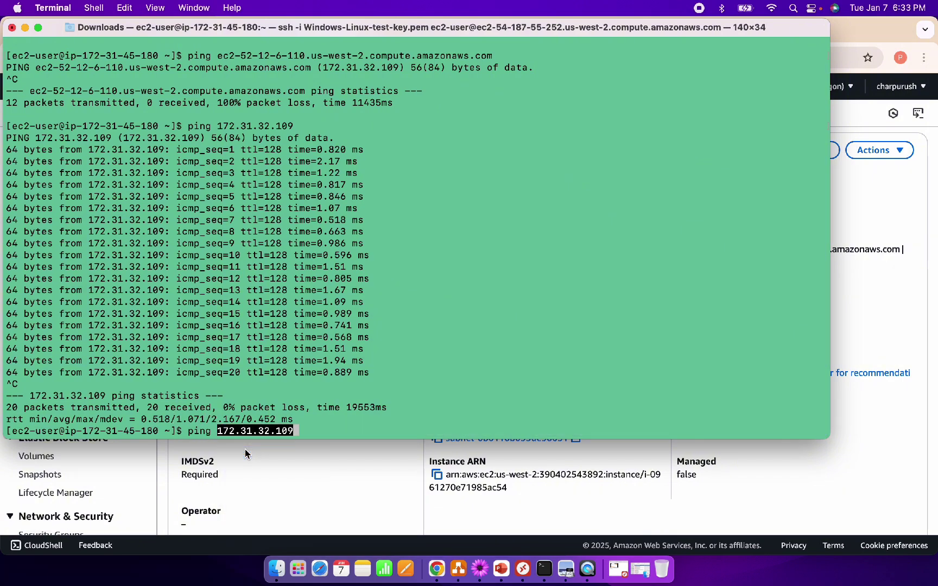
{"action": "key", "text": "Return"}
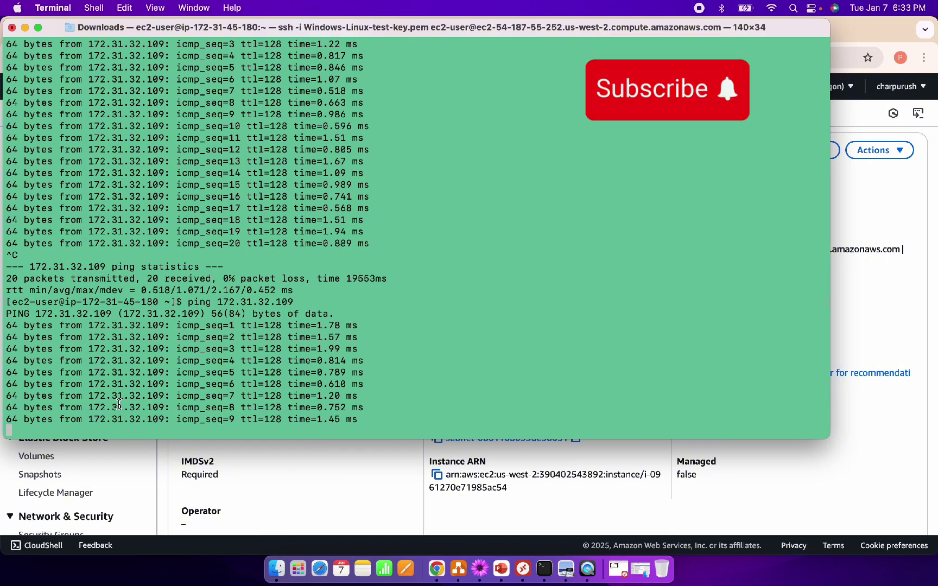
{"action": "key", "text": "ctrl+c"}
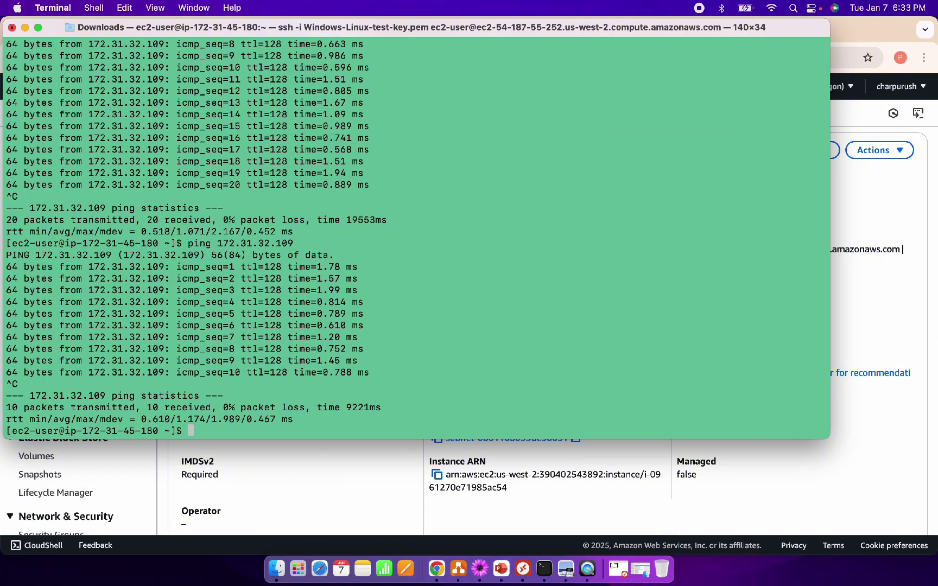
- In the EC2 console in Chrome, open the Linux-test-server instance's details and copy its private IPv4 address
{"action": "left_click", "coordinate": [325, 468]}
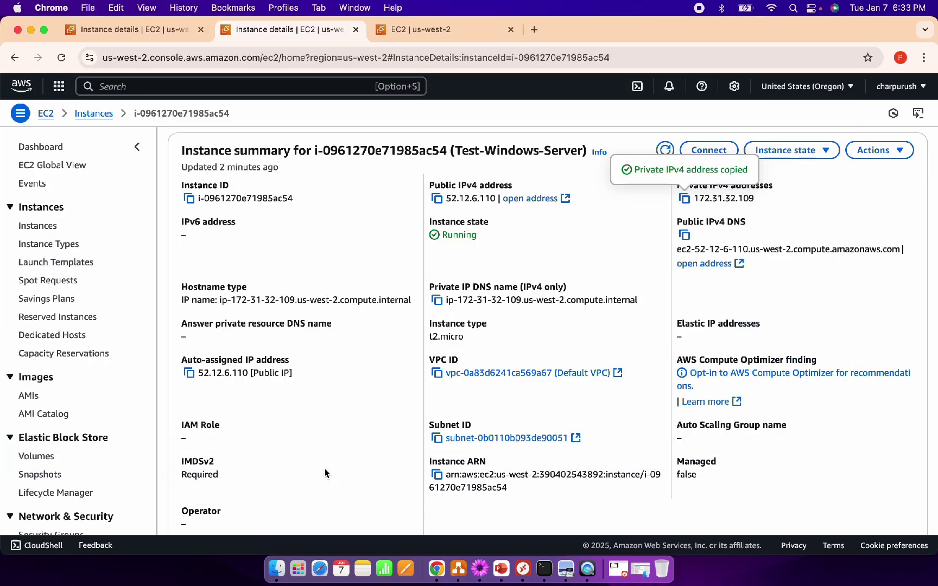
{"action": "left_click", "coordinate": [94, 113]}
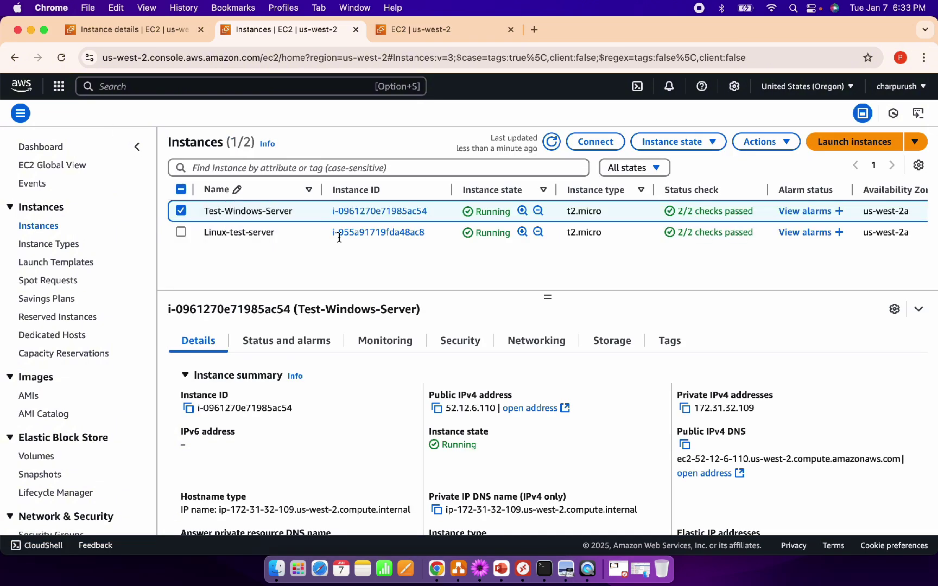
{"action": "left_click", "coordinate": [339, 234]}
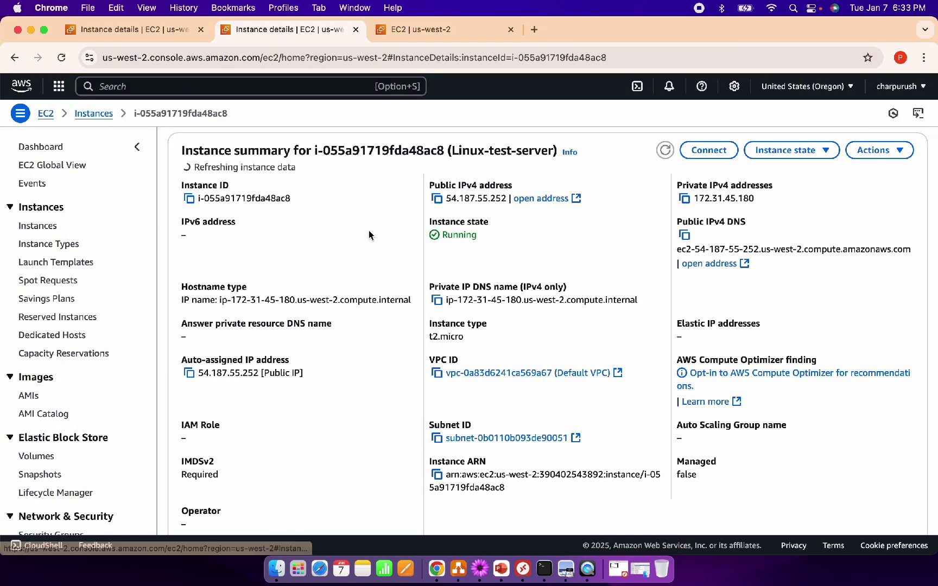
{"action": "left_click", "coordinate": [685, 200]}
- Switch to the Windows server's Microsoft Remote Desktop session and run ping 172.31.45.180 in Command Prompt
{"action": "key", "text": "ctrl+Up"}
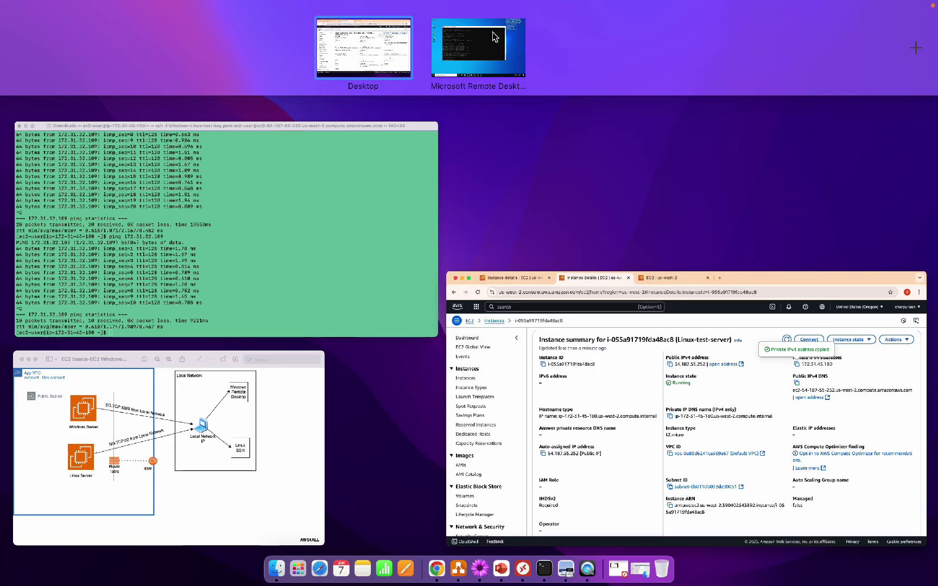
{"action": "left_click", "coordinate": [494, 37]}
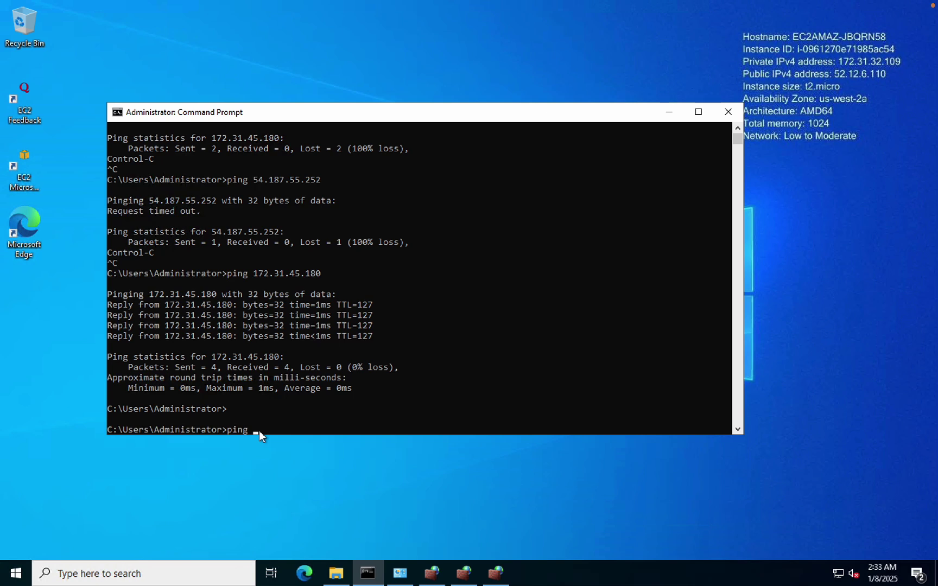
{"action": "type", "text": "172.31.45.180"}
{"action": "key", "text": "Return"}
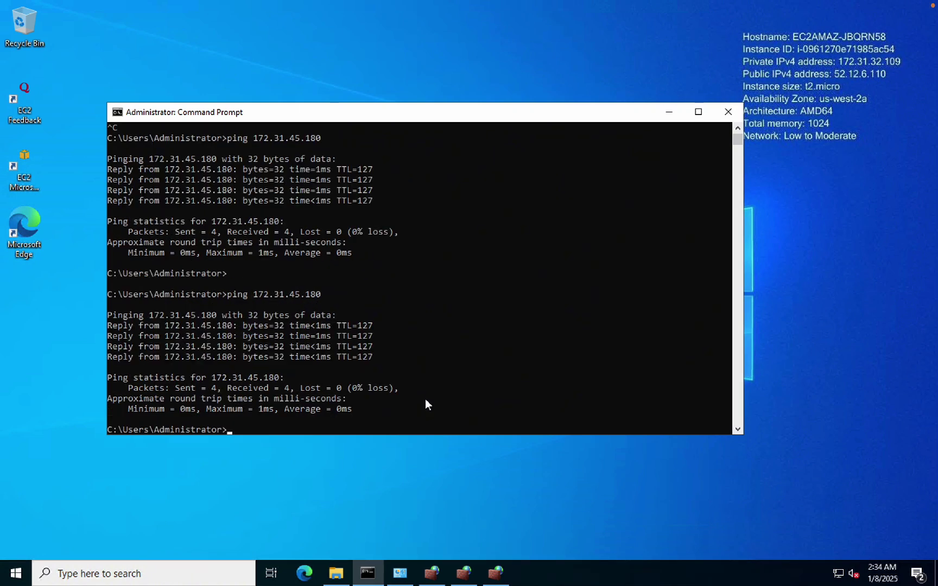
- Return to the EC2 basics diagram in Preview to review how the two servers sit in the public subnet
{"action": "key", "text": "ctrl+Up"}
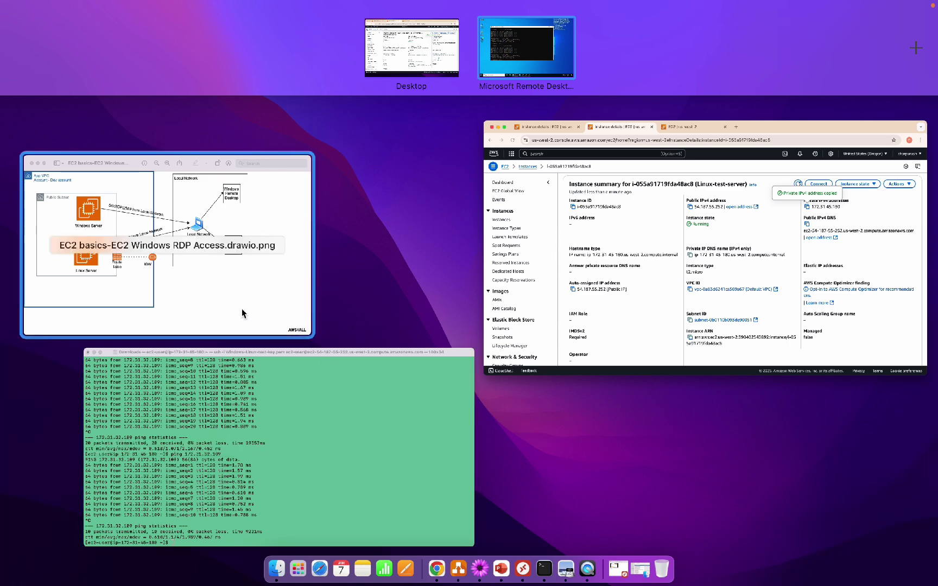
{"action": "left_click", "coordinate": [259, 311]}
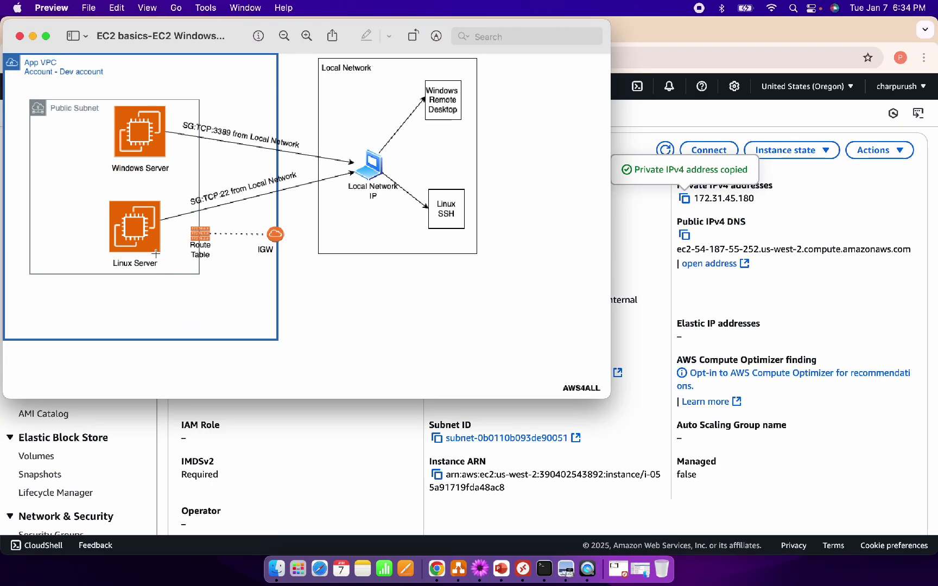